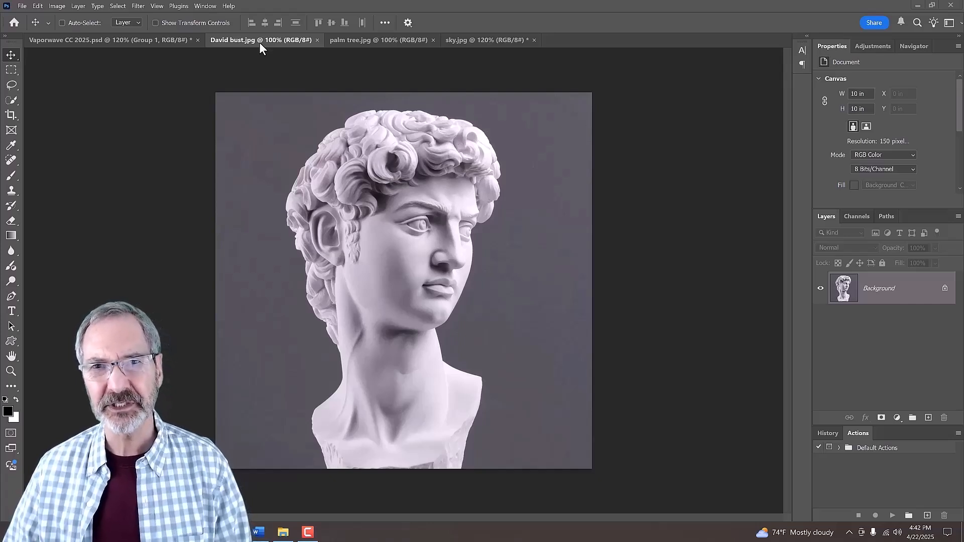
In the sky document, select the upper half of the image with the Rectangular Marquee tool and turn it into a layer mask
left_click(372, 42)
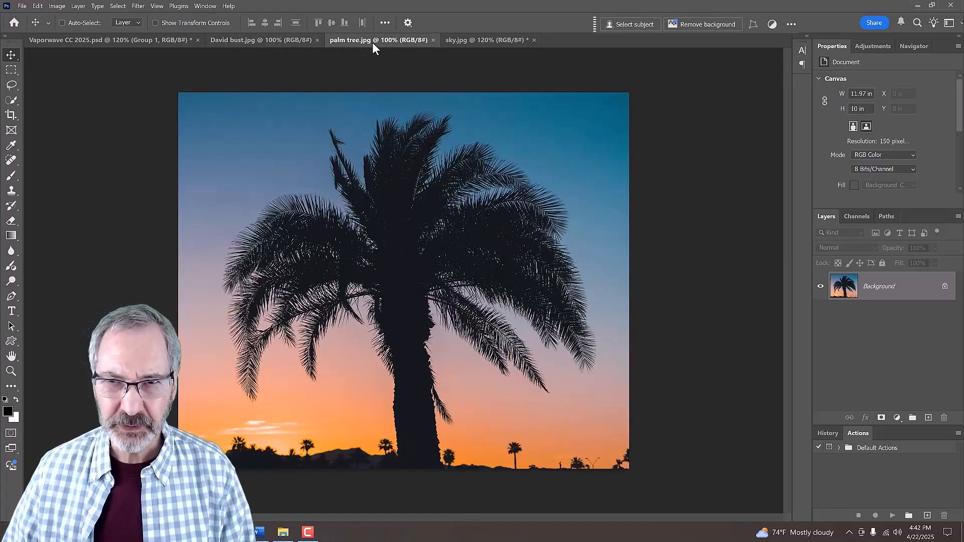
left_click(484, 43)
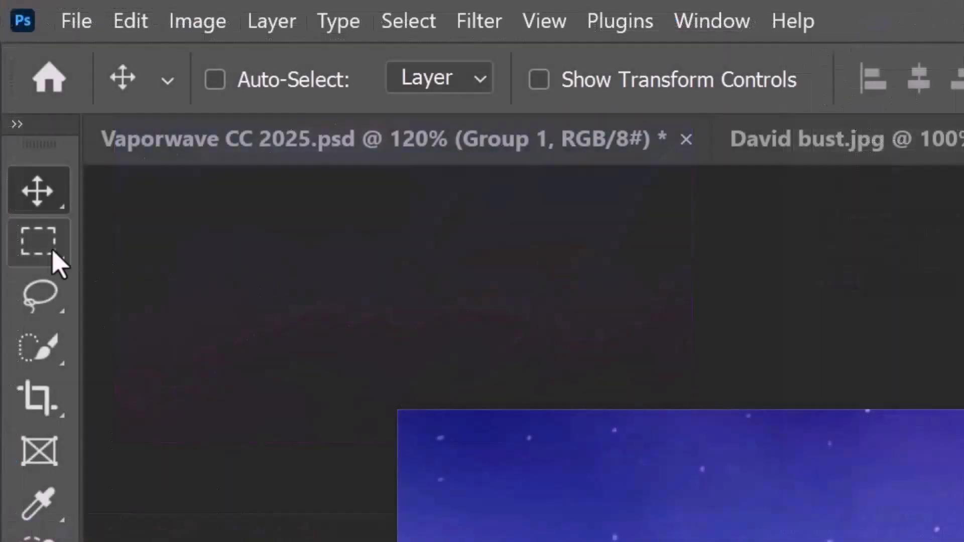
left_click(12, 71)
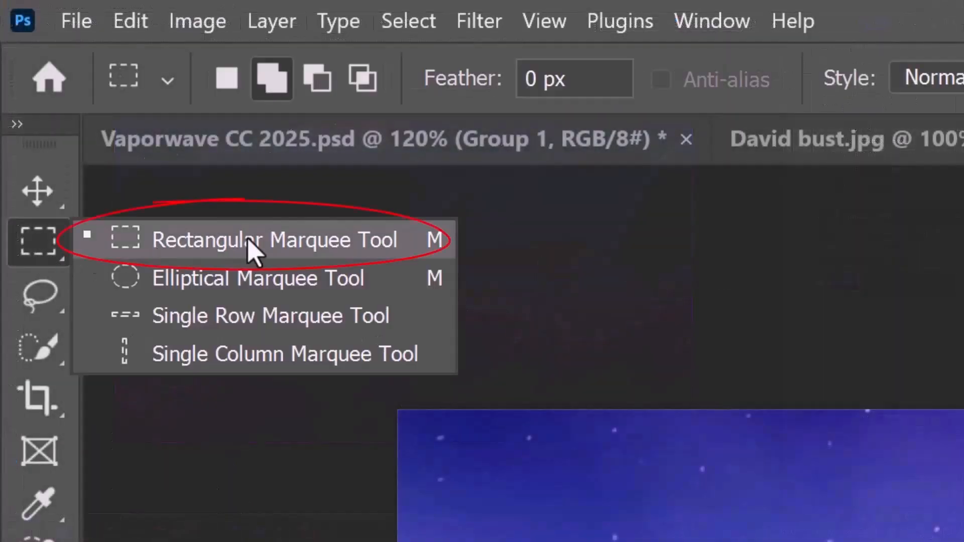
left_click(253, 251)
left_click_drag(81, 86, 743, 282)
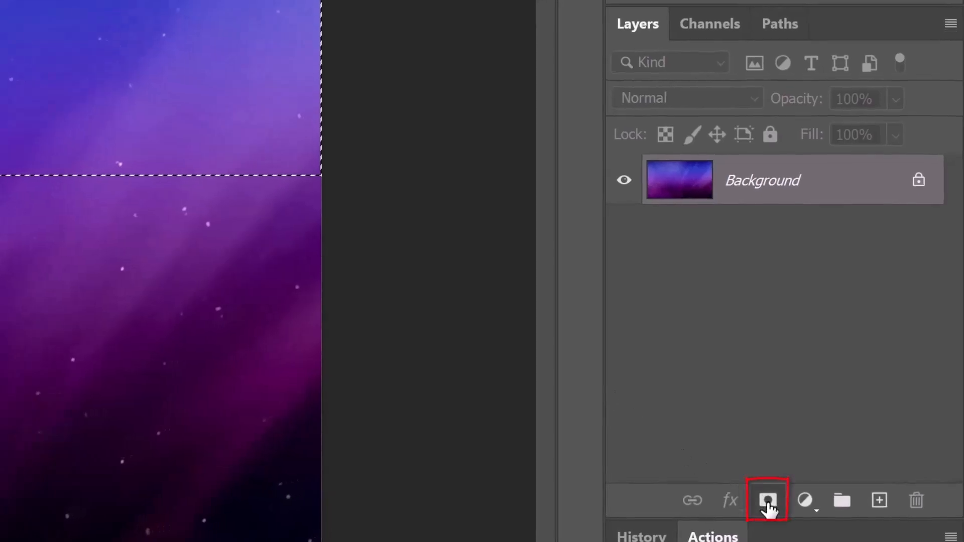
left_click(768, 505)
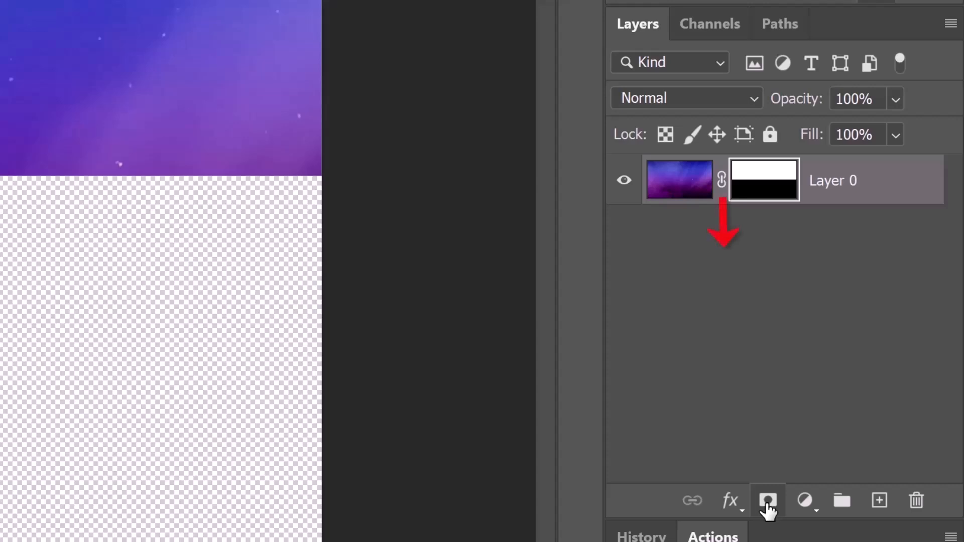
Add an empty layer below the sky layer and set the Gradient tool to Classic gradient
left_click(878, 500, "ctrl")
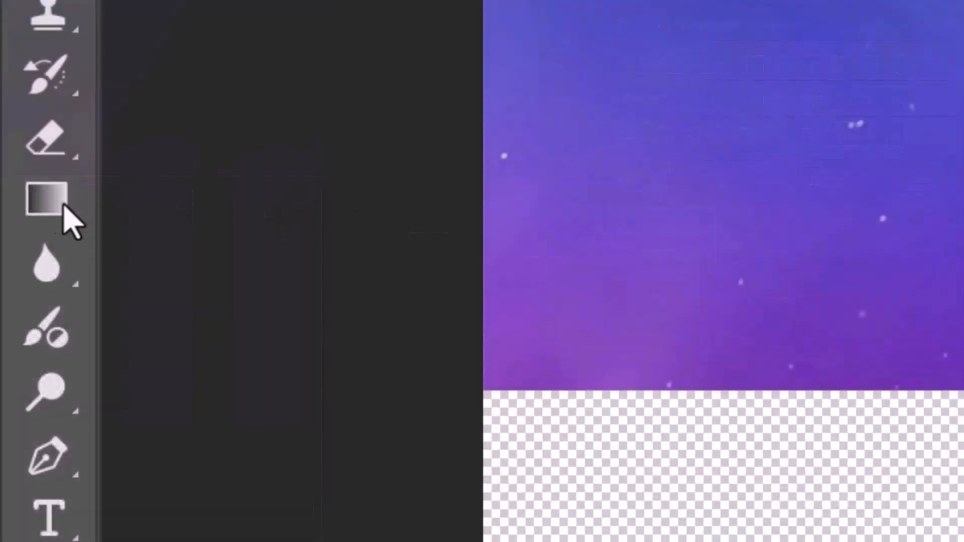
right_click(64, 208)
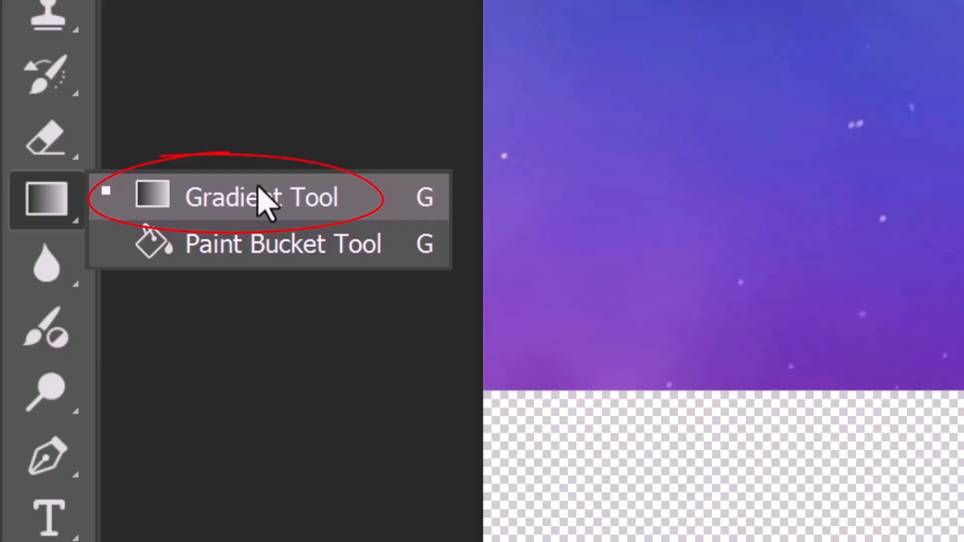
left_click(265, 200)
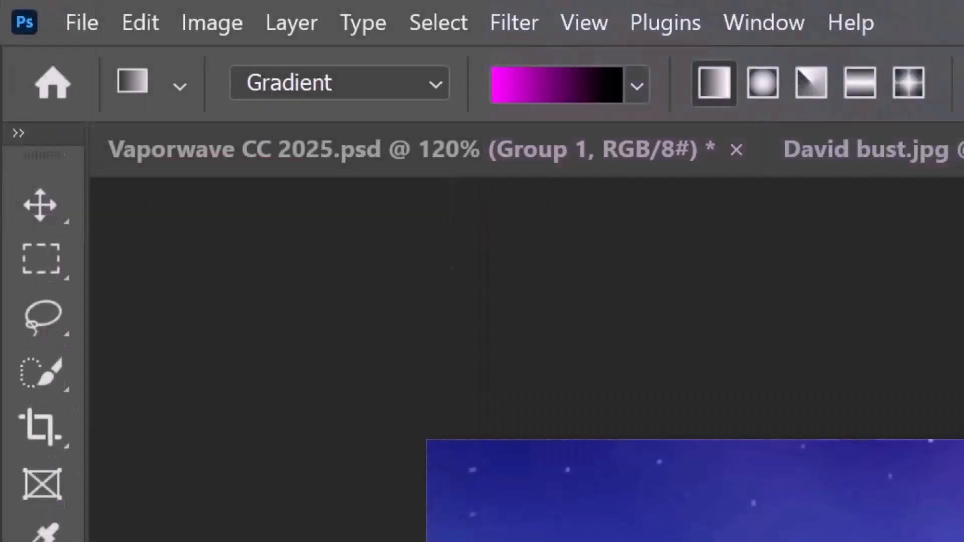
left_click(429, 86)
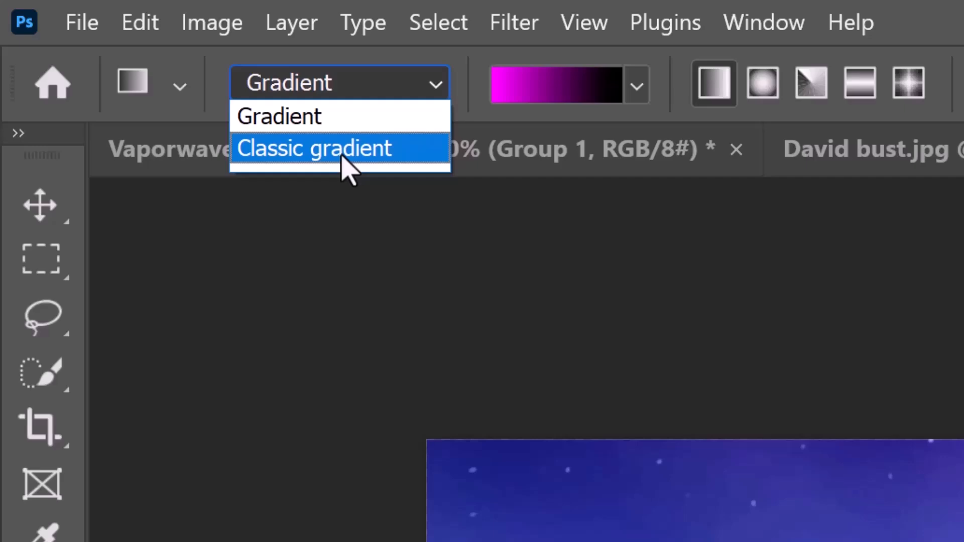
left_click(342, 156)
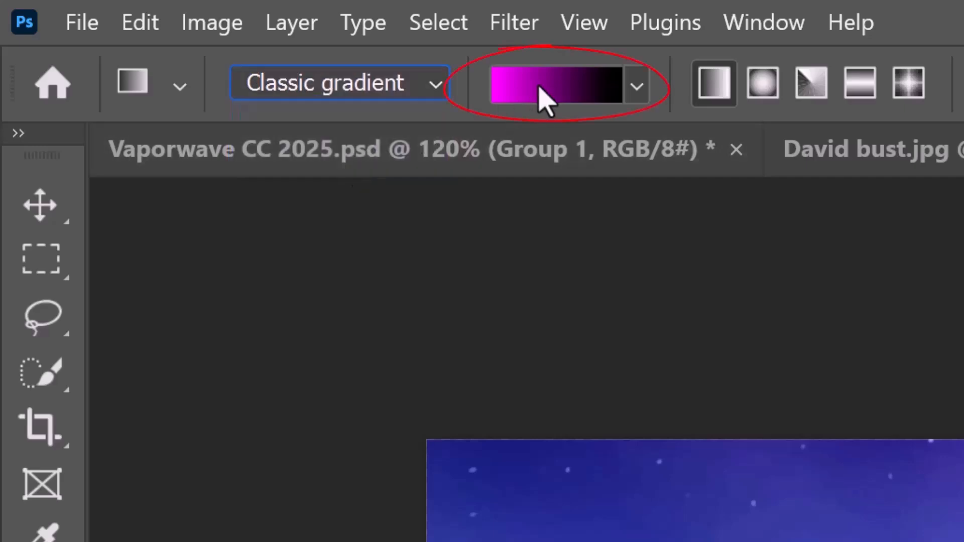
Define a custom gradient running from magenta FC00FF at location 0 to black 000000 at location 100
left_click(540, 88)
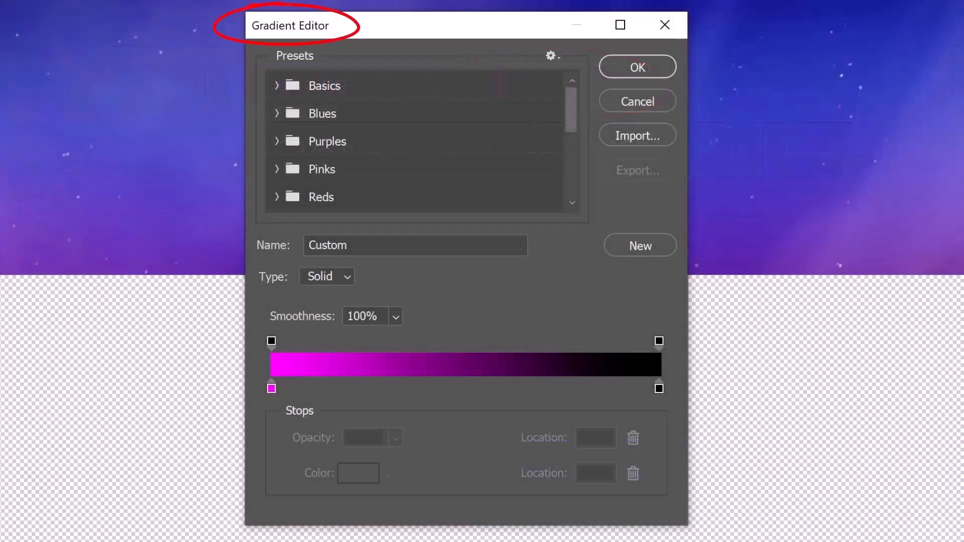
left_click(271, 389)
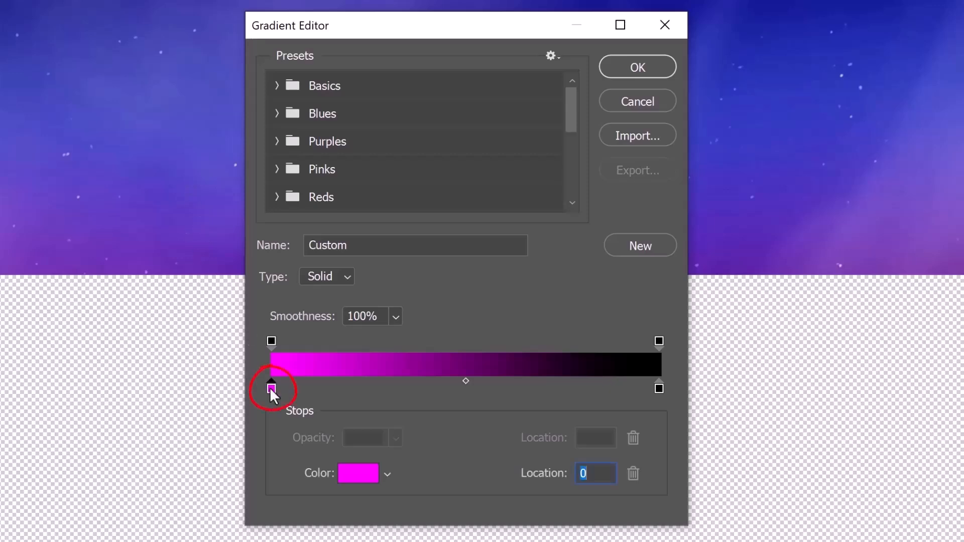
left_click(356, 476)
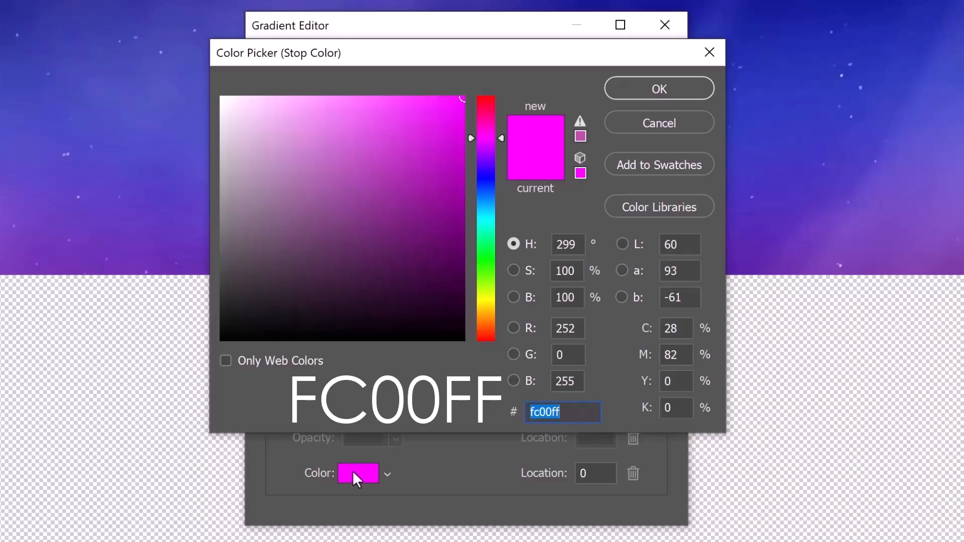
left_click(635, 89)
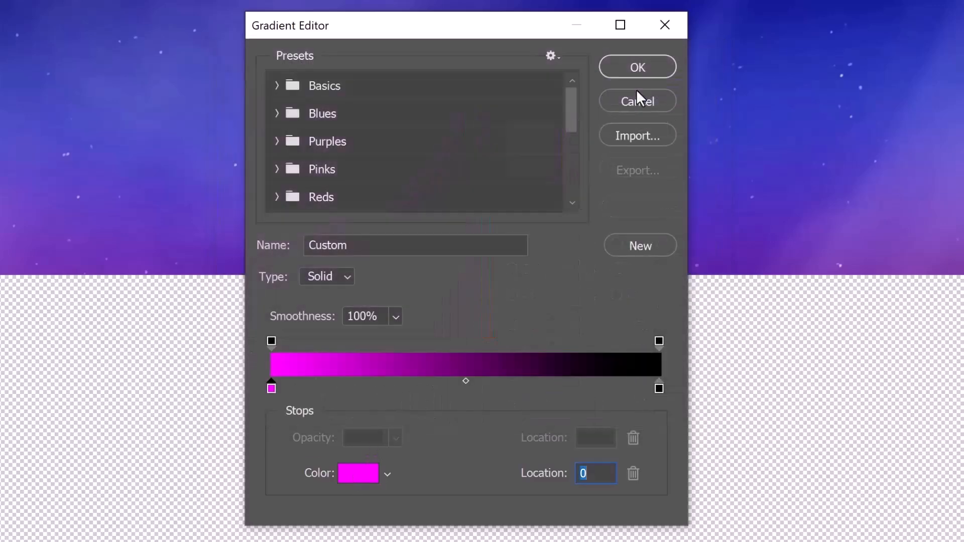
left_click(660, 388)
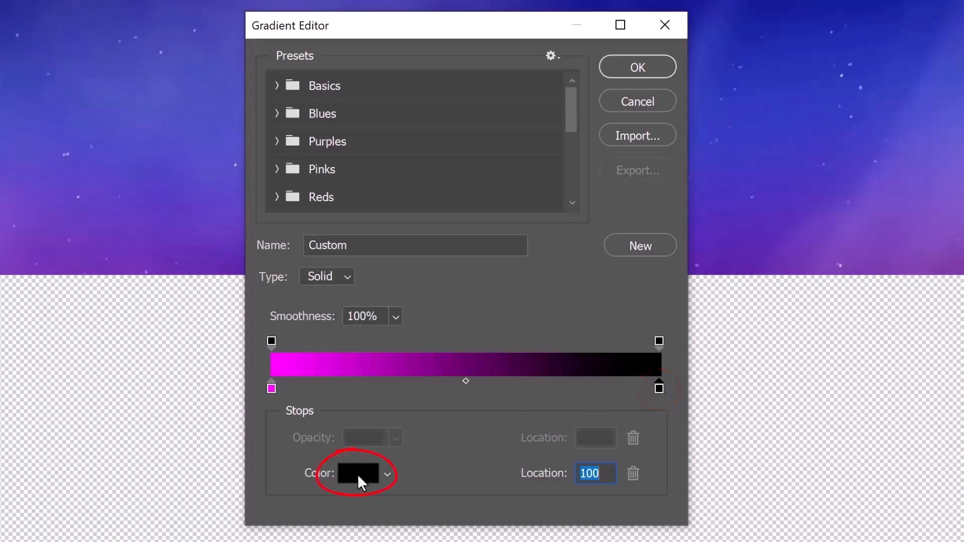
left_click(357, 474)
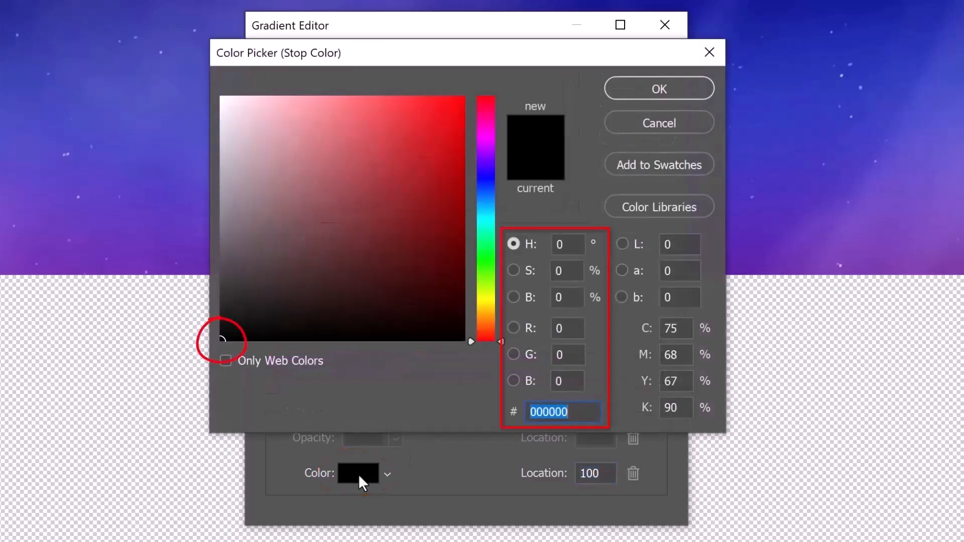
left_click(666, 87)
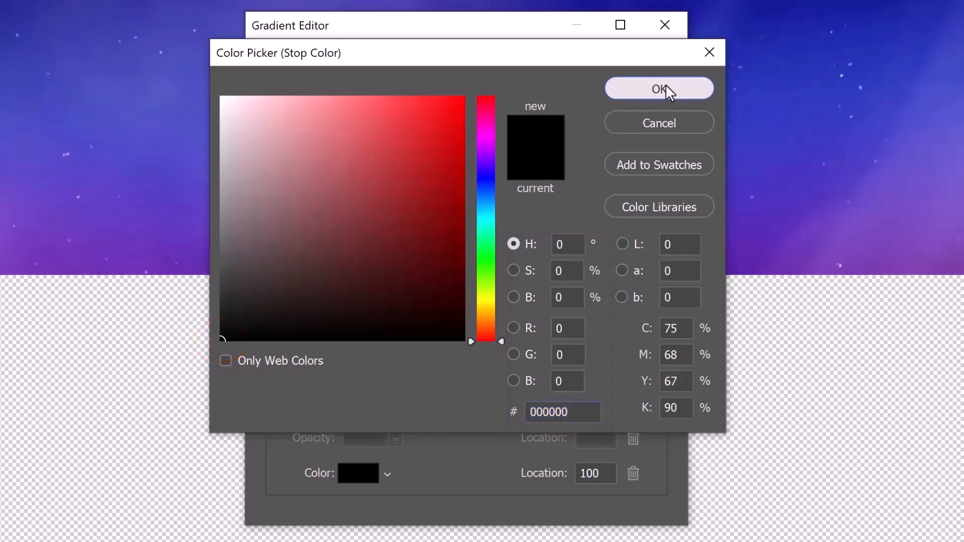
left_click(632, 68)
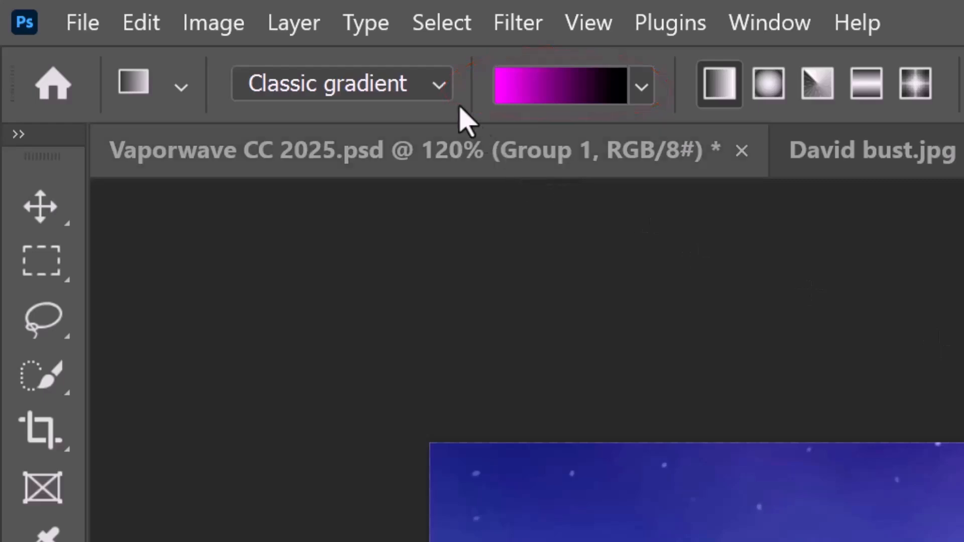
Switch the Gradient tool back to Gradient mode and draw a vertical gradient from the canvas's bottom edge up to the sky's lower edge
left_click(440, 86)
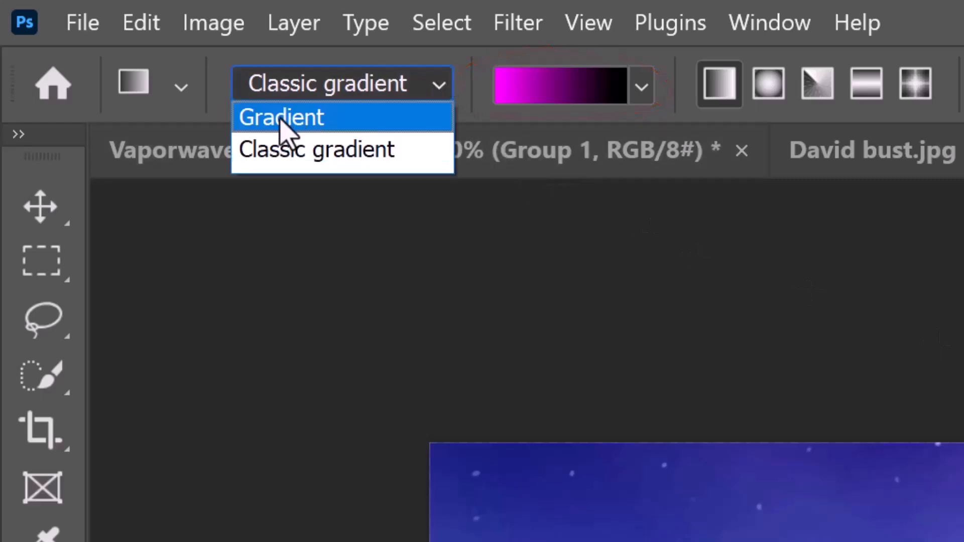
left_click(281, 121)
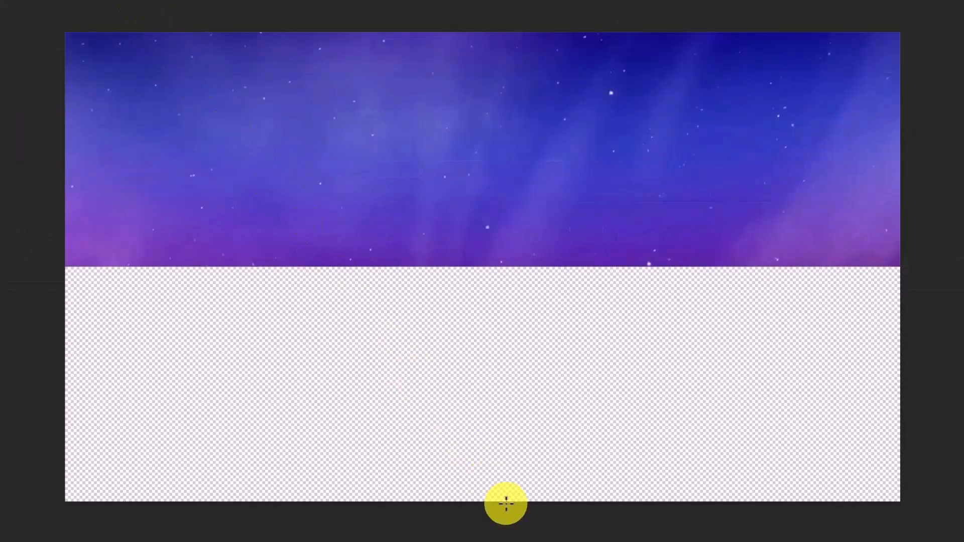
key("shift")
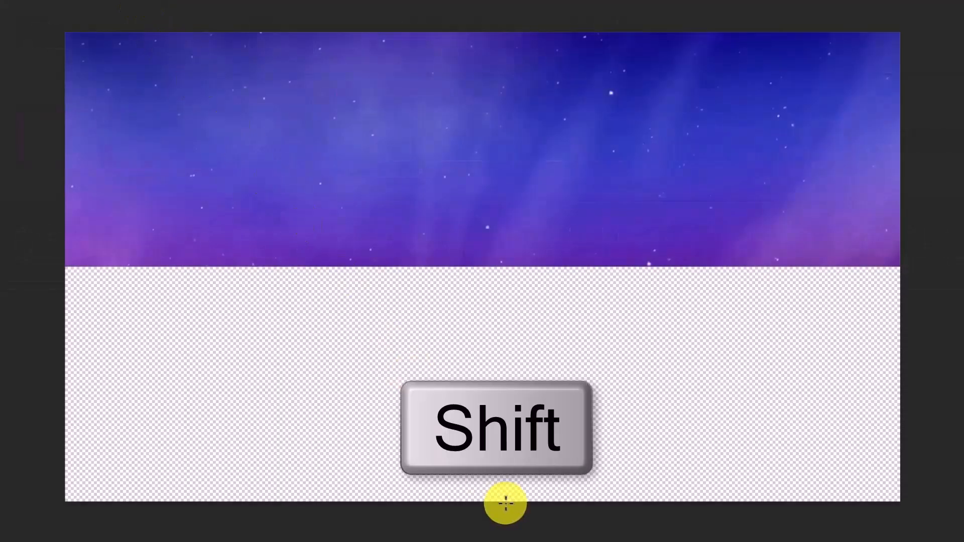
left_click_drag(506, 504, 520, 265)
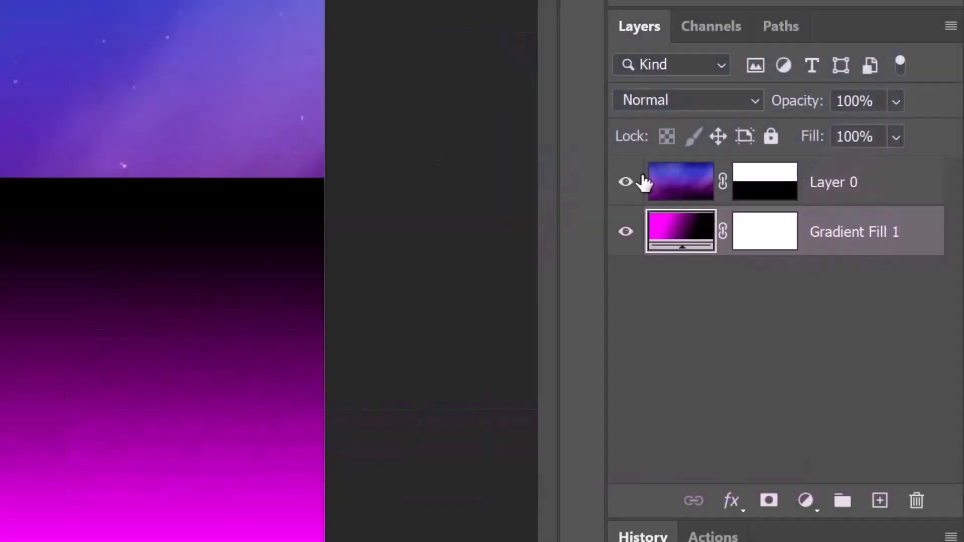
Add a new layer above the masked sky layer and fill it with black
left_click(682, 187)
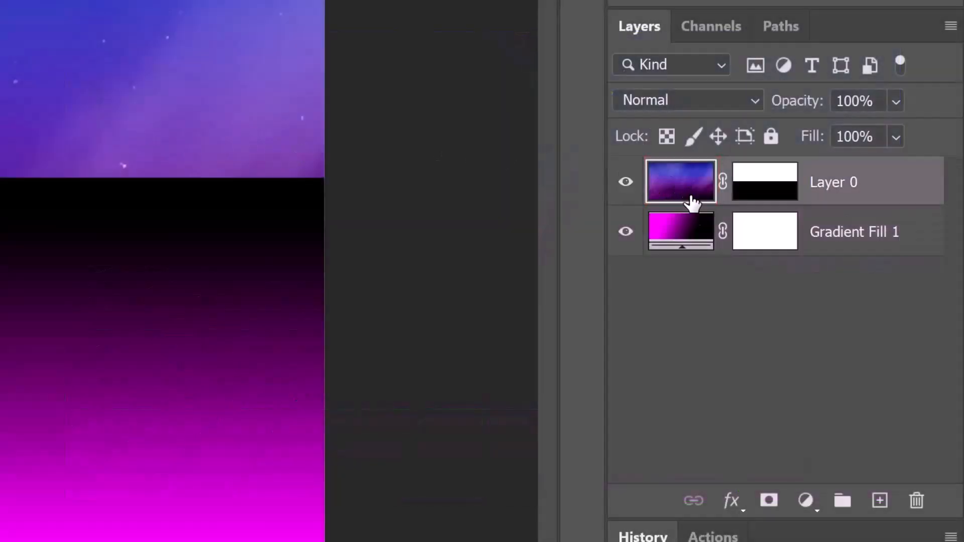
left_click(881, 500)
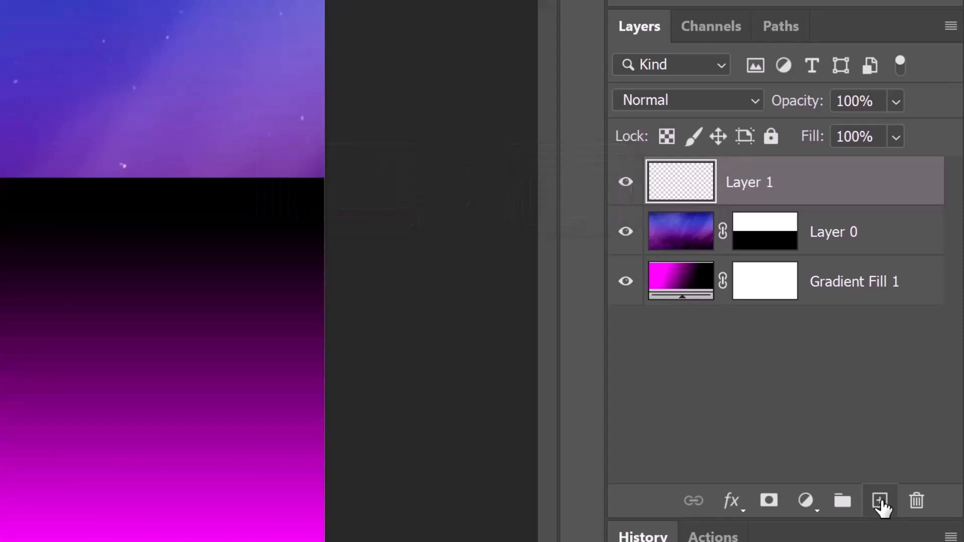
key("shift+F5")
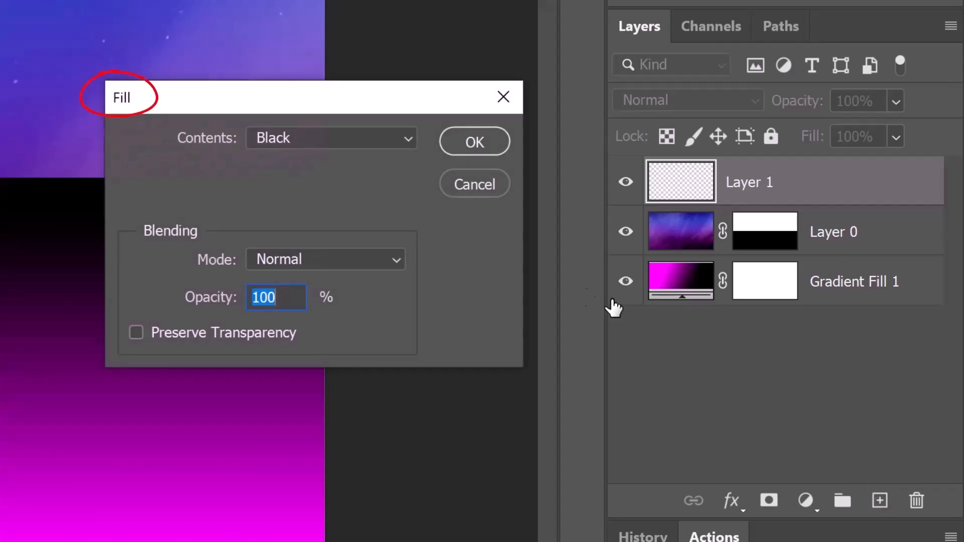
left_click(409, 136)
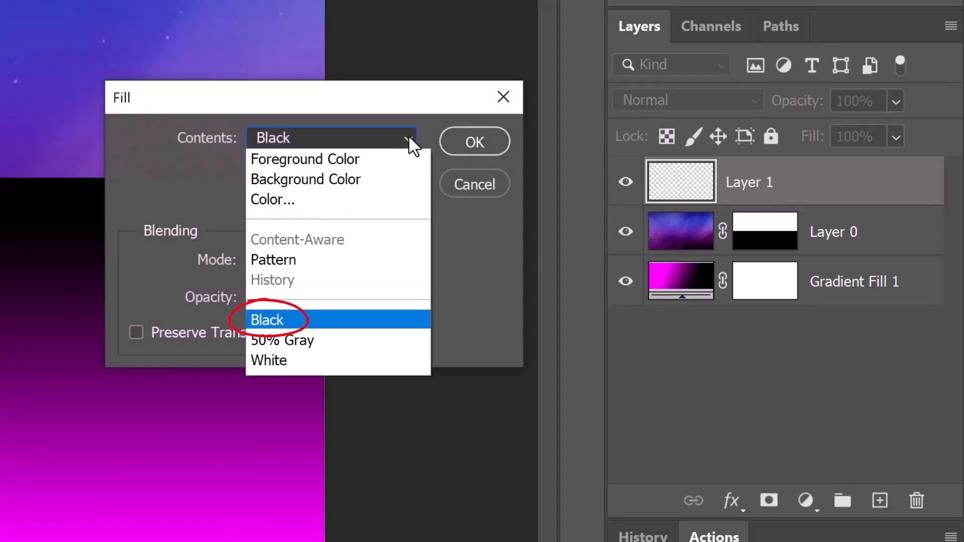
left_click(449, 137)
left_click(460, 138)
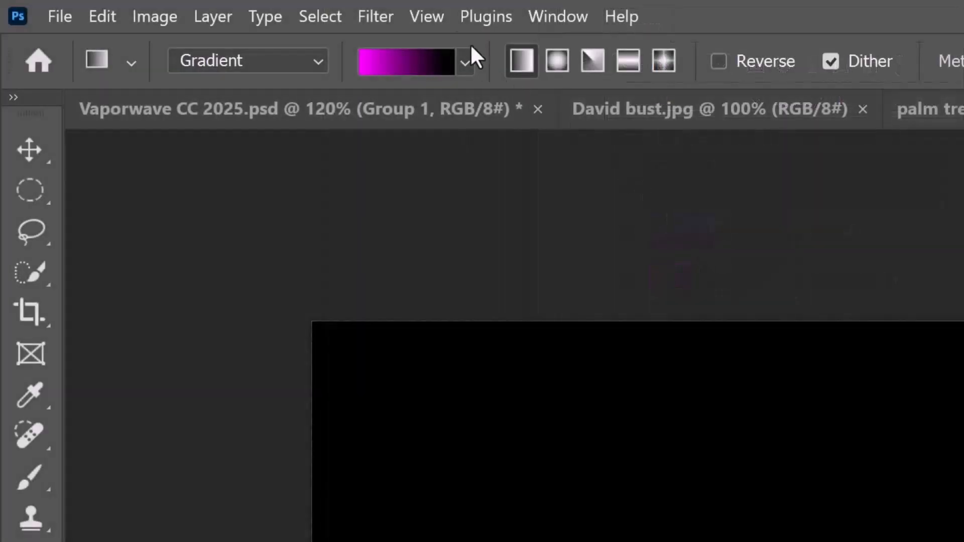
Check the Guides, Grid & Slices preferences and create a cyan guide layout with 30 columns and 20 rows, without widths, gutters or margins
left_click(426, 16)
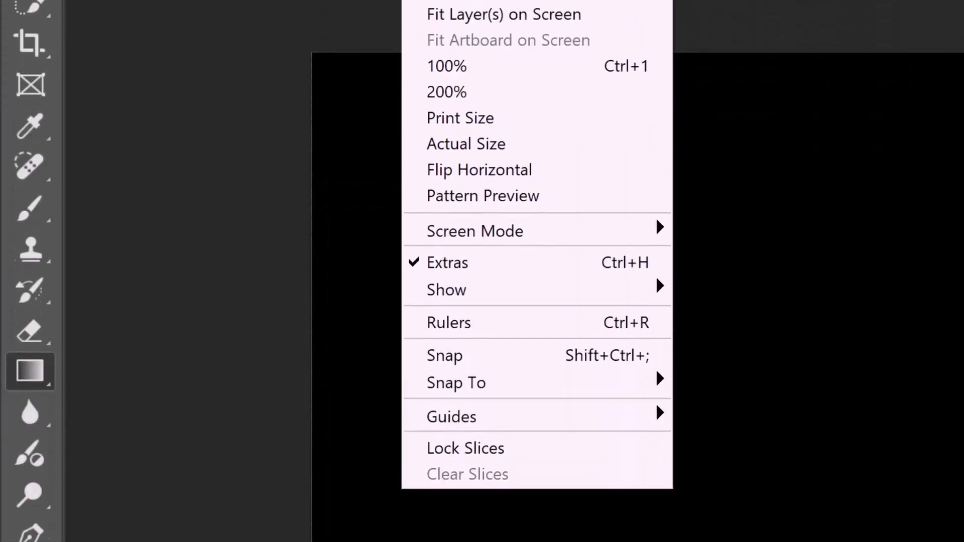
mouse_move(452, 428)
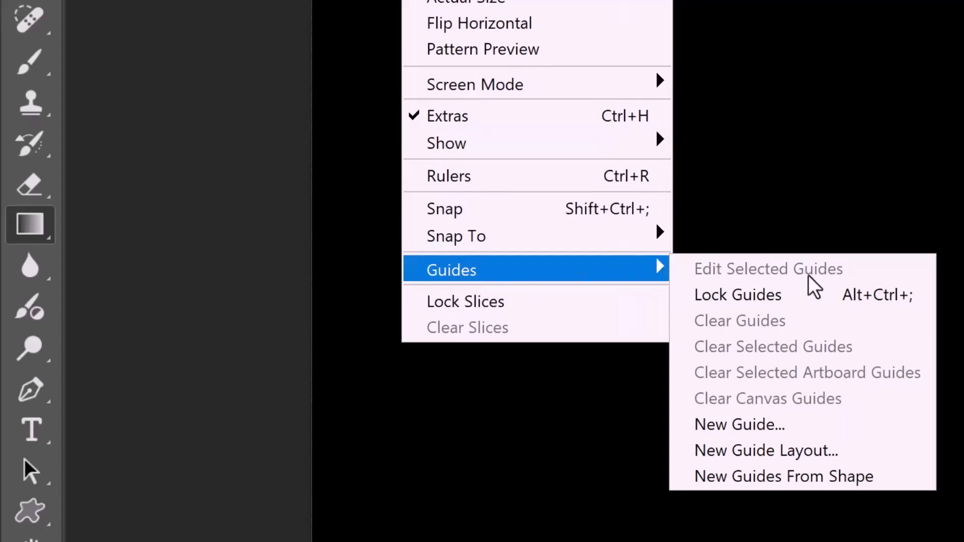
left_click(772, 450)
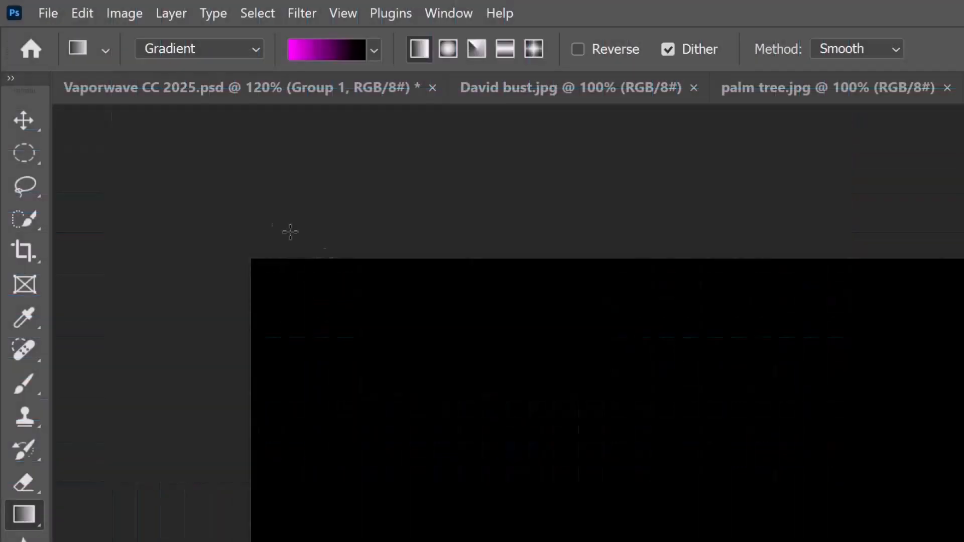
left_click(83, 13)
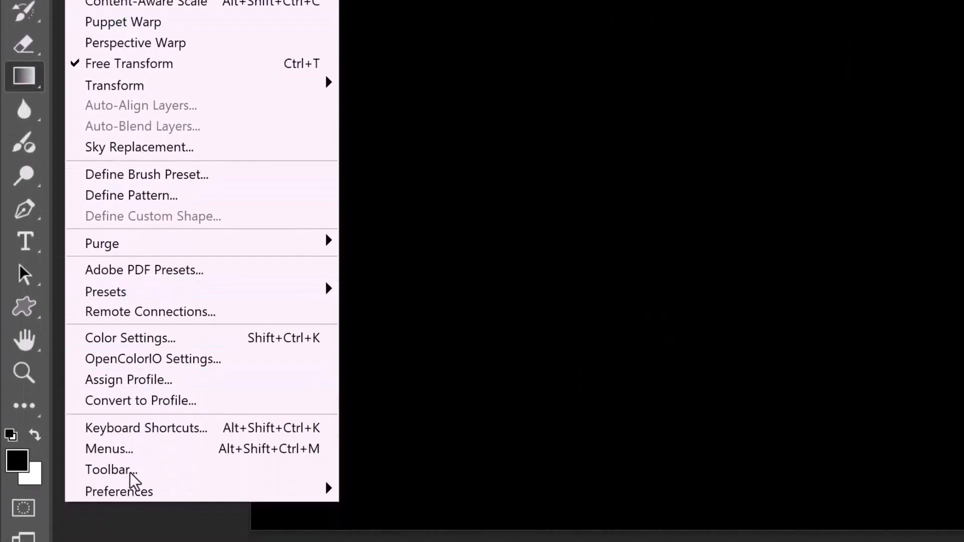
mouse_move(134, 500)
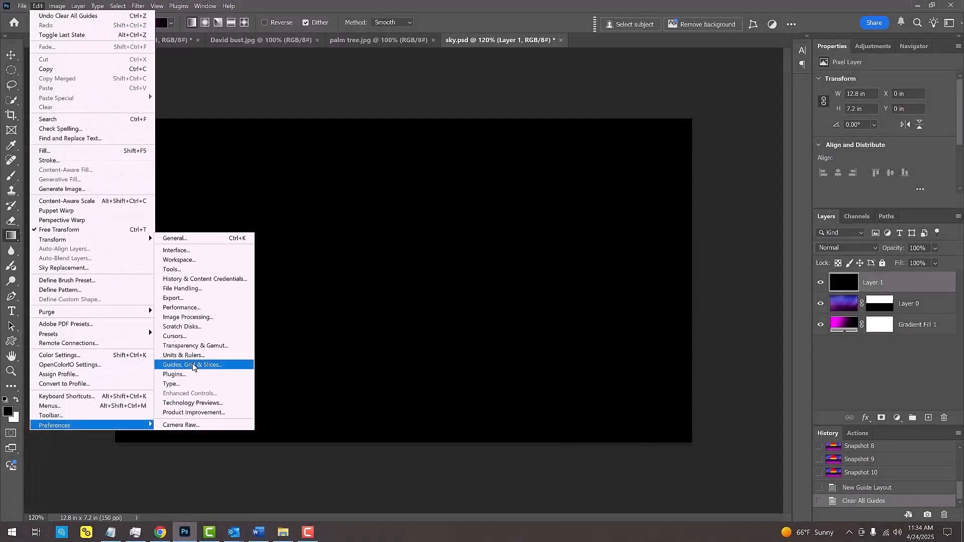
left_click(417, 360)
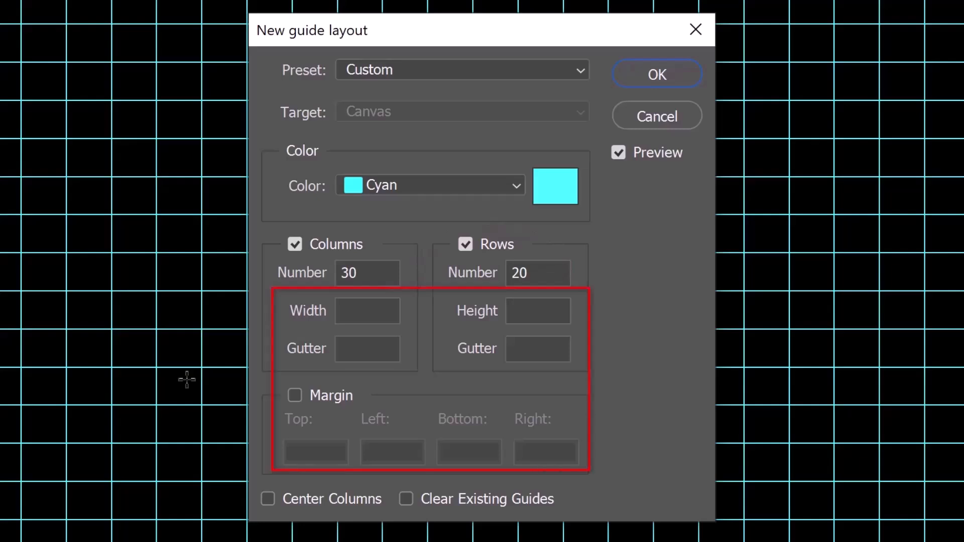
left_click(665, 74)
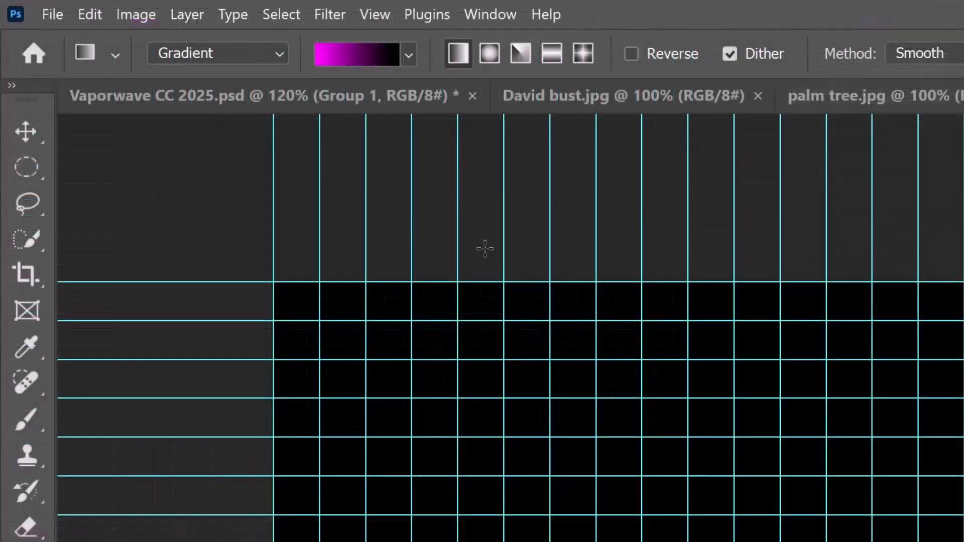
Clear all canvas guides and delete the black-filled layer
left_click(158, 6)
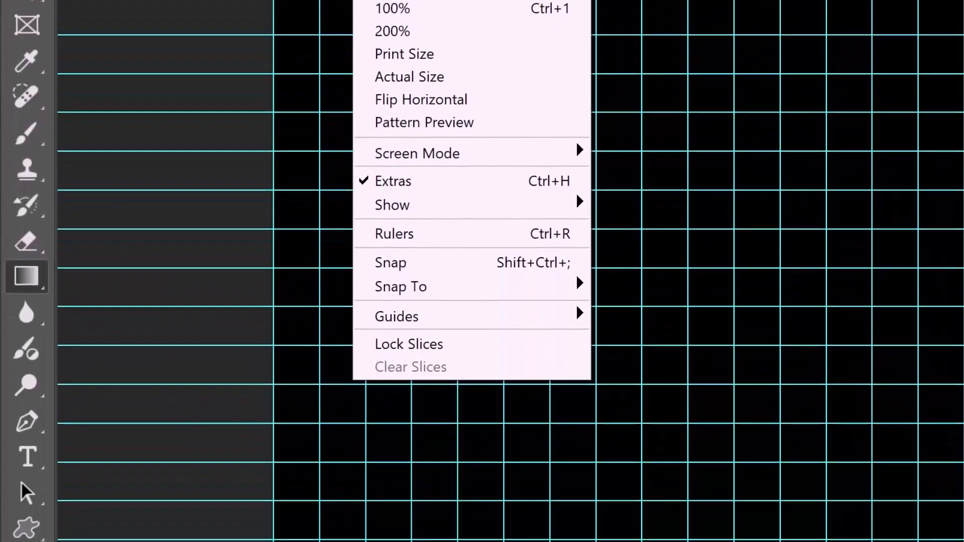
mouse_move(411, 318)
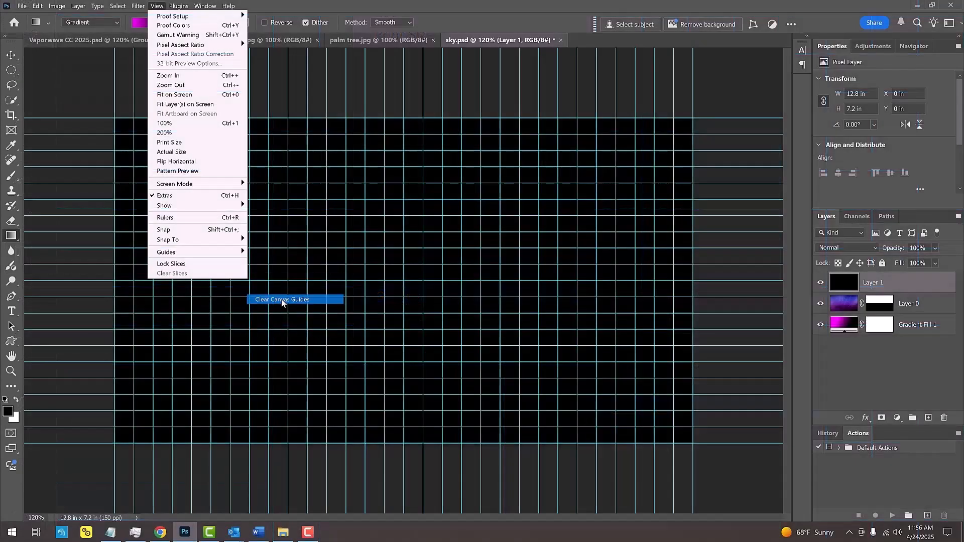
left_click(673, 410)
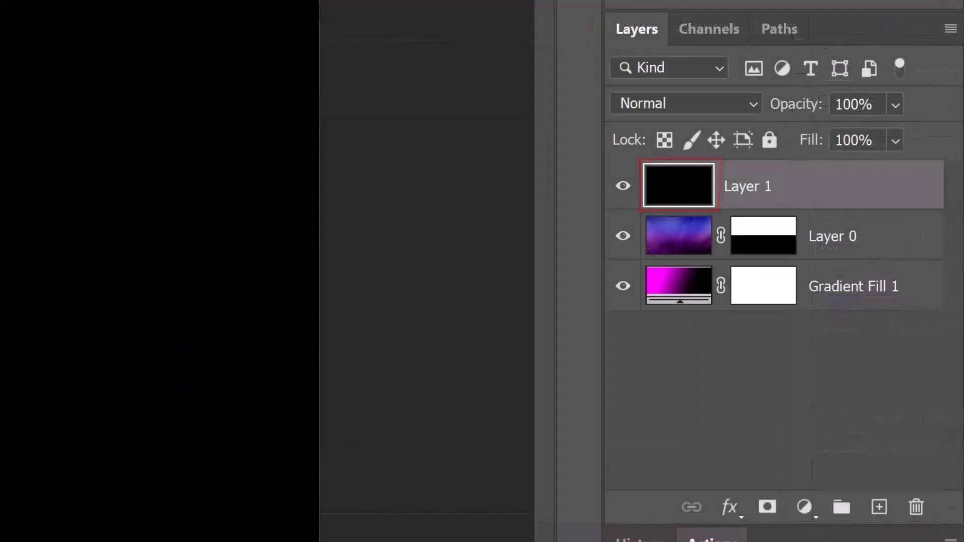
key("Delete")
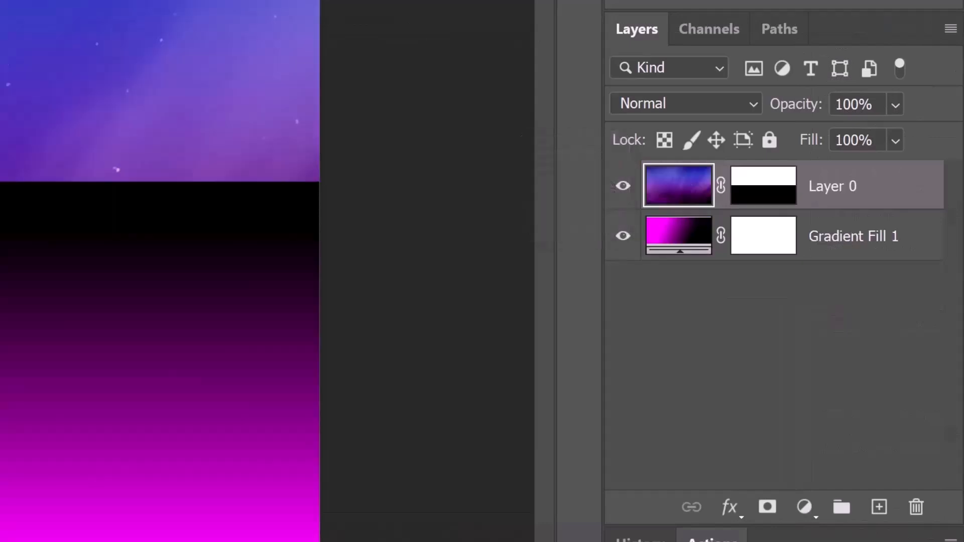
Add a new layer, paste the captured screenshot of the guide grid and move it so the grid fills the whole canvas
left_click(879, 508)
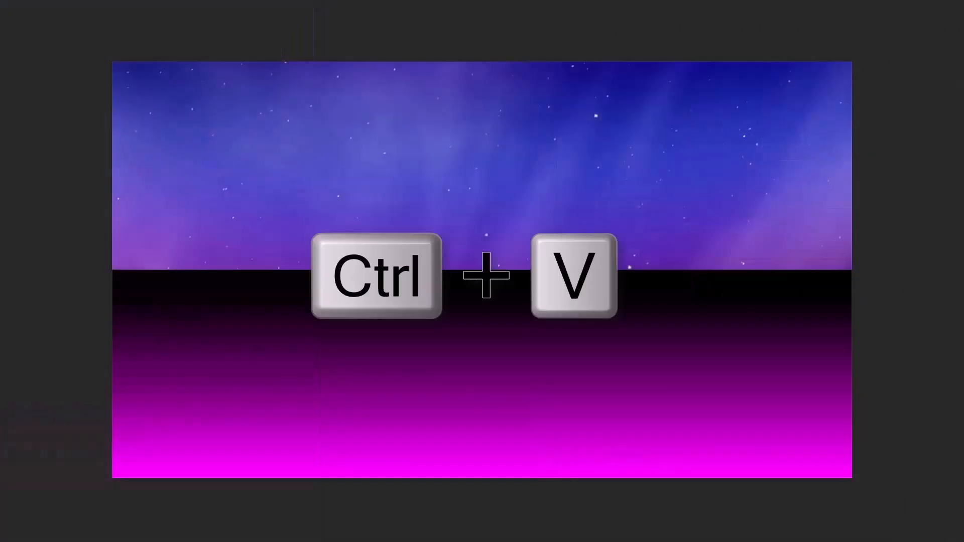
key("ctrl+v")
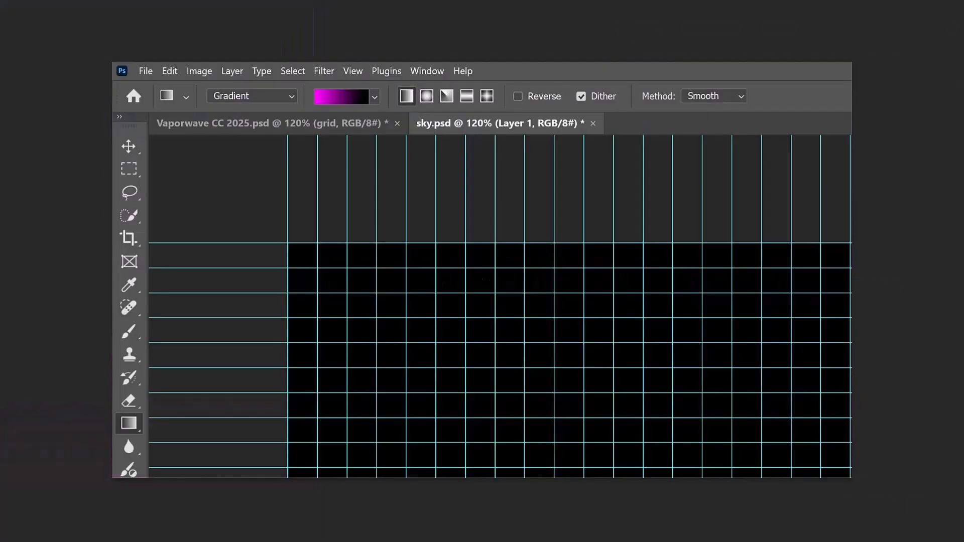
key("v")
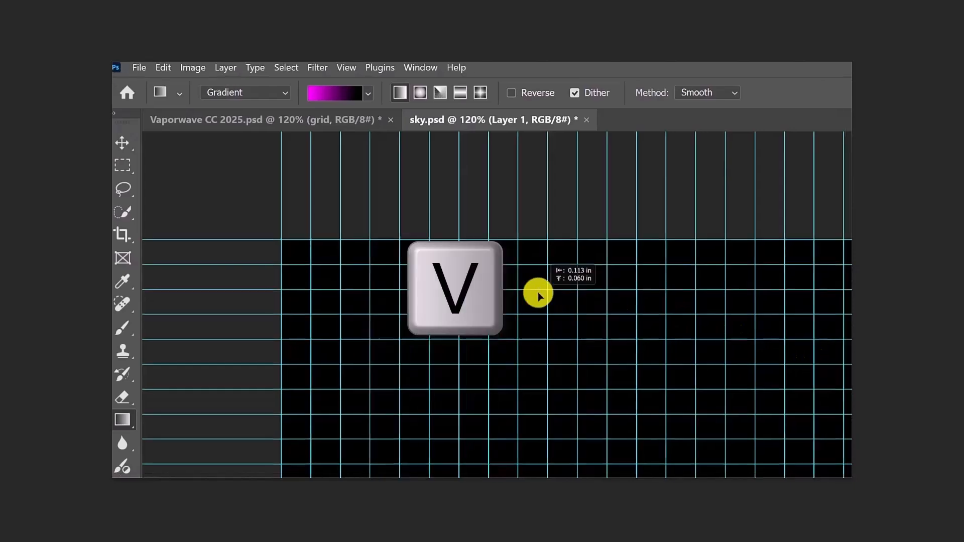
left_click_drag(538, 291, 374, 122)
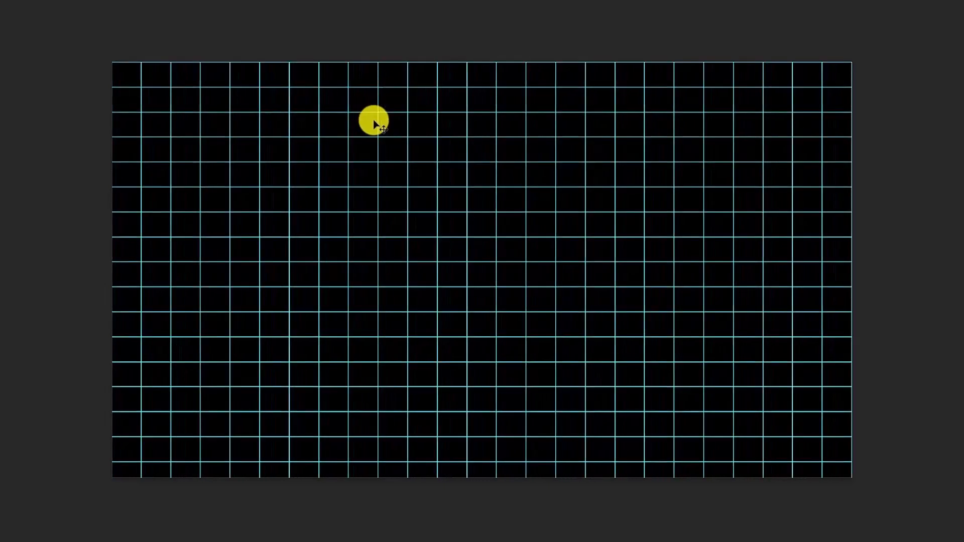
Select the entire canvas, crop away the pasted screenshot's excess outside it and deselect
key("ctrl+a")
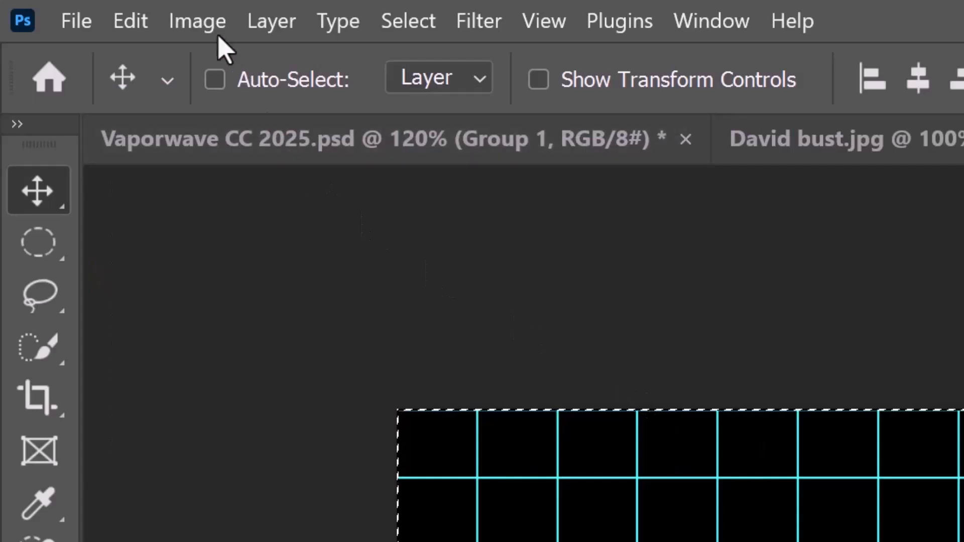
left_click(198, 21)
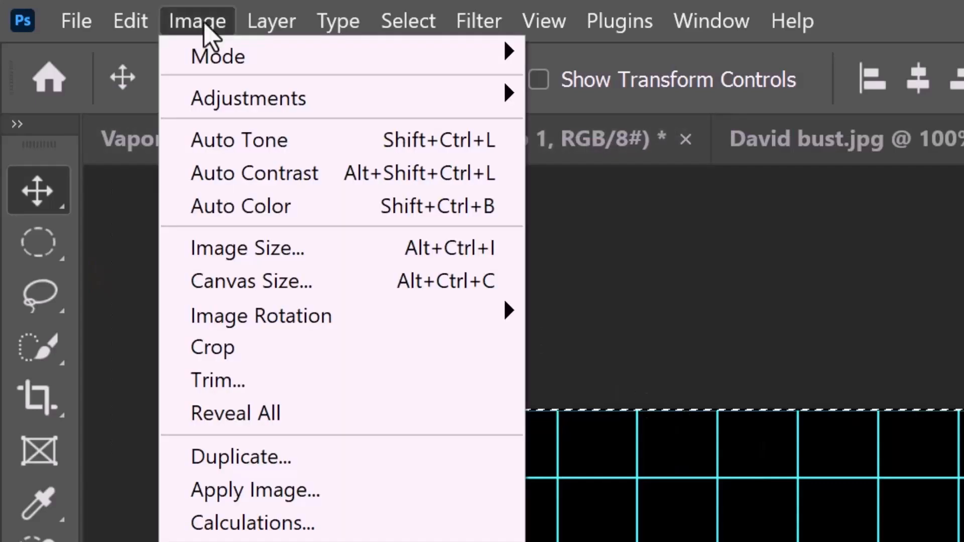
left_click(228, 350)
key("ctrl+d")
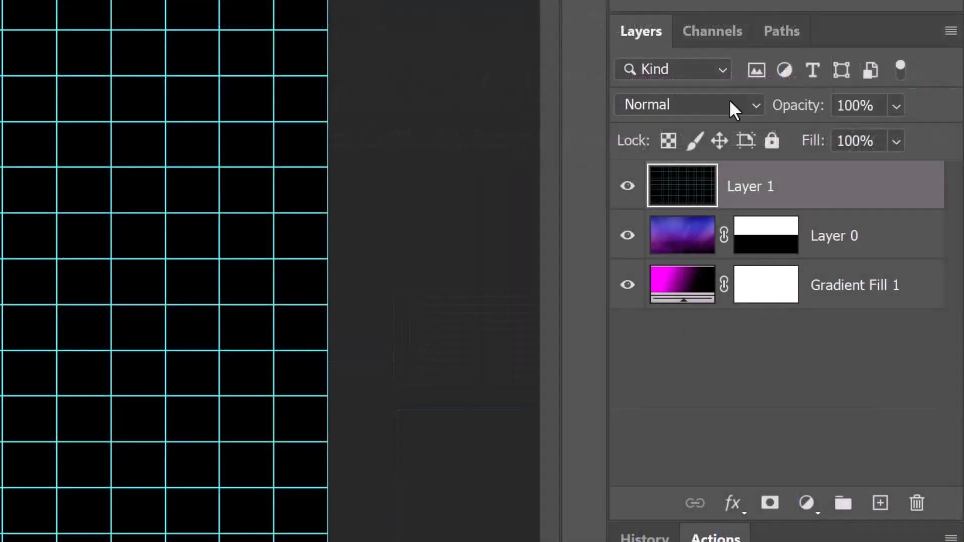
Set the grid layer's blend mode to Screen and move it straight down until its top edge meets the horizon
left_click(731, 101)
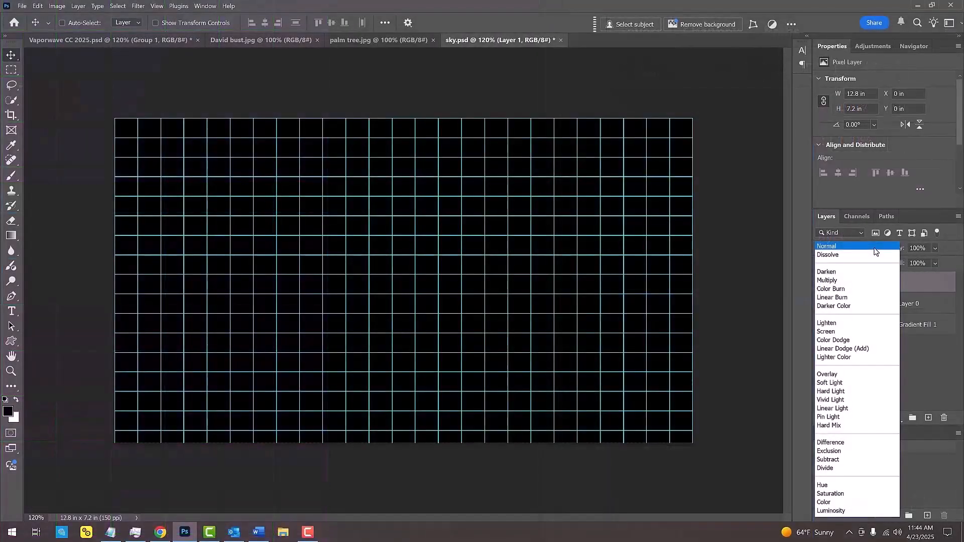
left_click(632, 301)
key("shift")
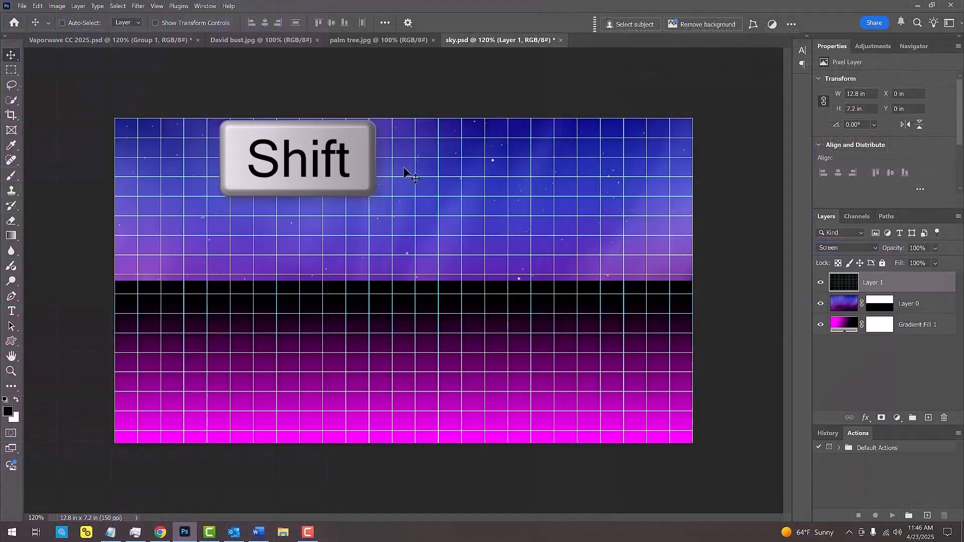
left_click_drag(404, 169, 396, 334)
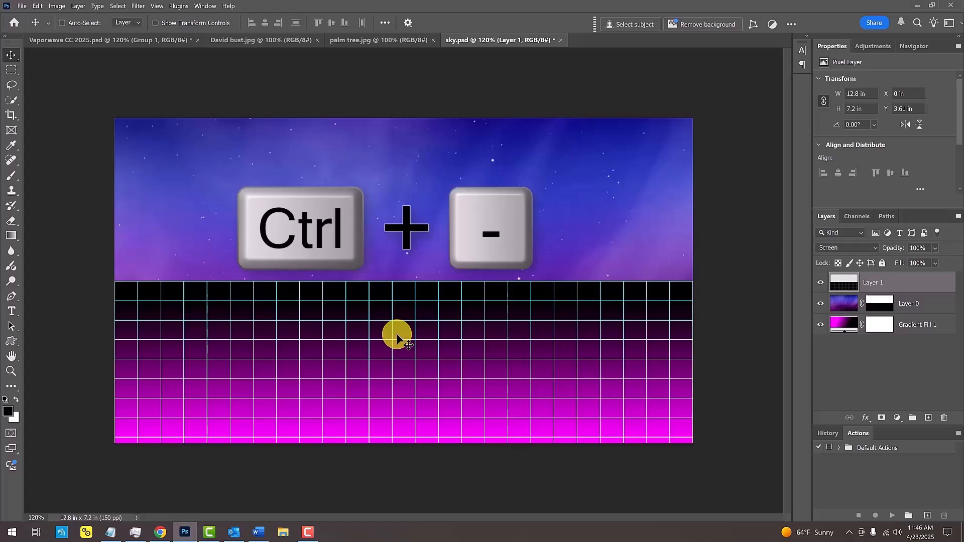
Transform the grid layer in perspective, spreading its bottom corners outward to about 449% width while keeping the horizon edge fixed
key("ctrl+minus")
key("ctrl+minus")
key("ctrl+minus")
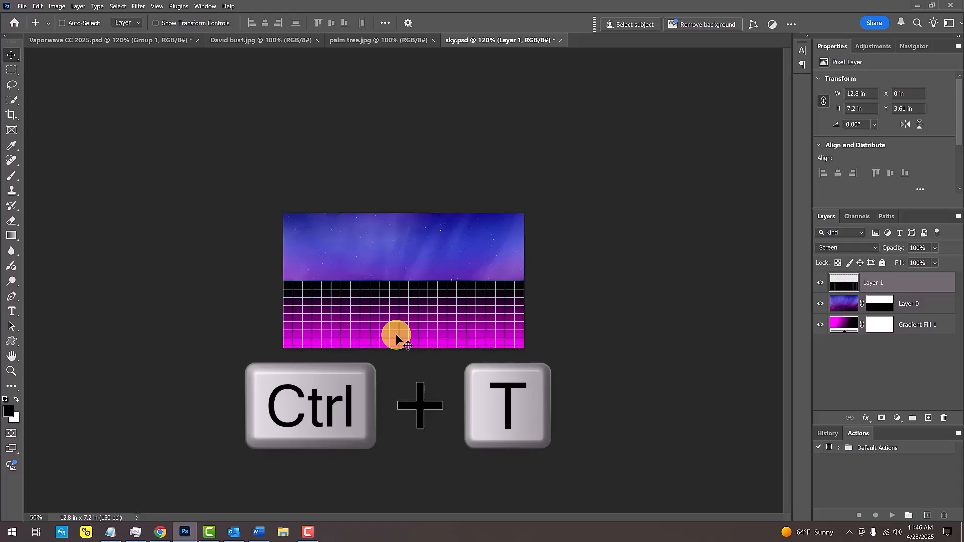
key("ctrl+t")
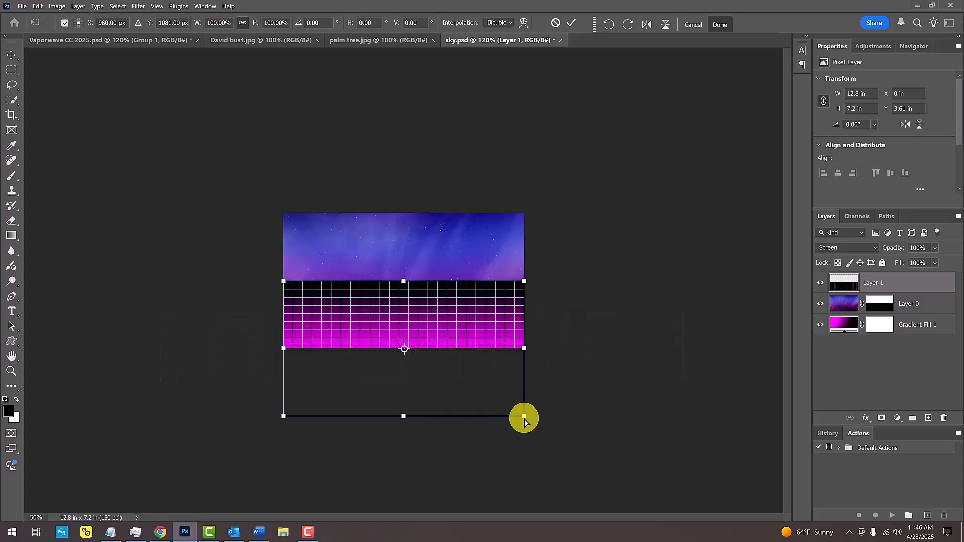
left_click_drag(525, 419, 944, 385)
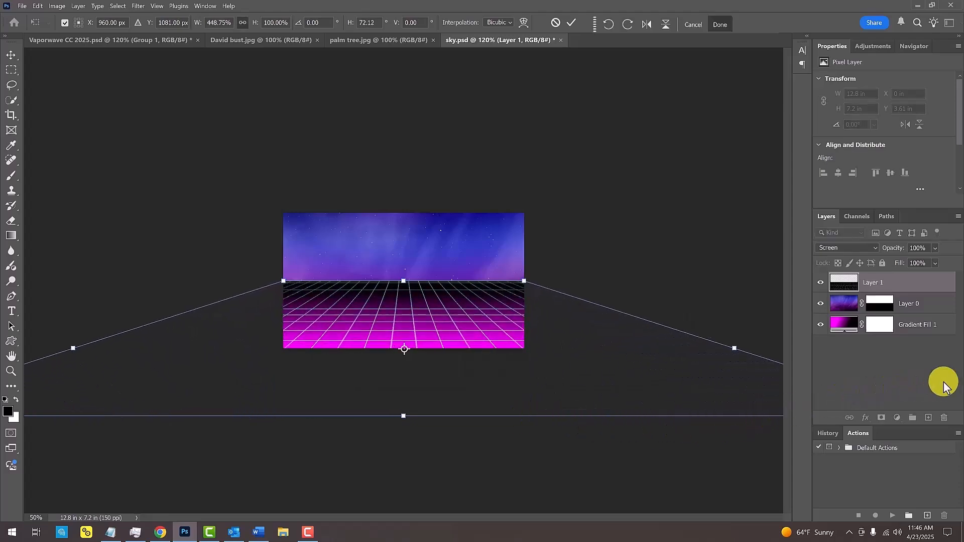
key("Return")
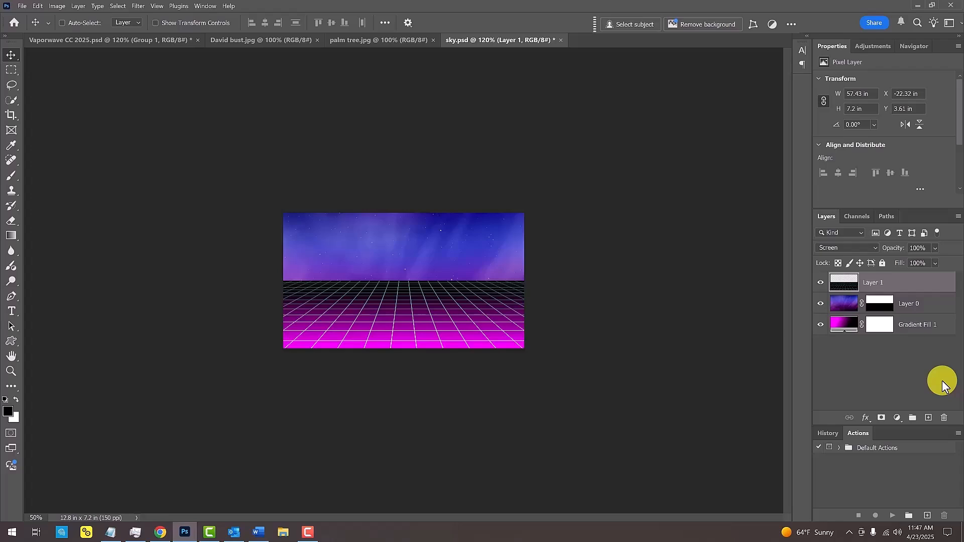
Crop the perspective grid's overhang to the canvas bounds using a full-canvas selection, then deselect
key("ctrl+a")
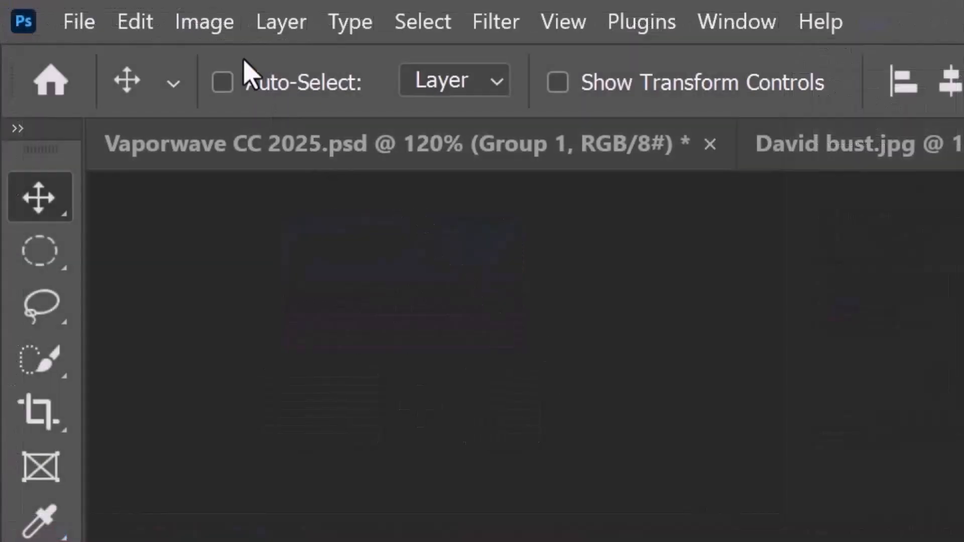
left_click(58, 6)
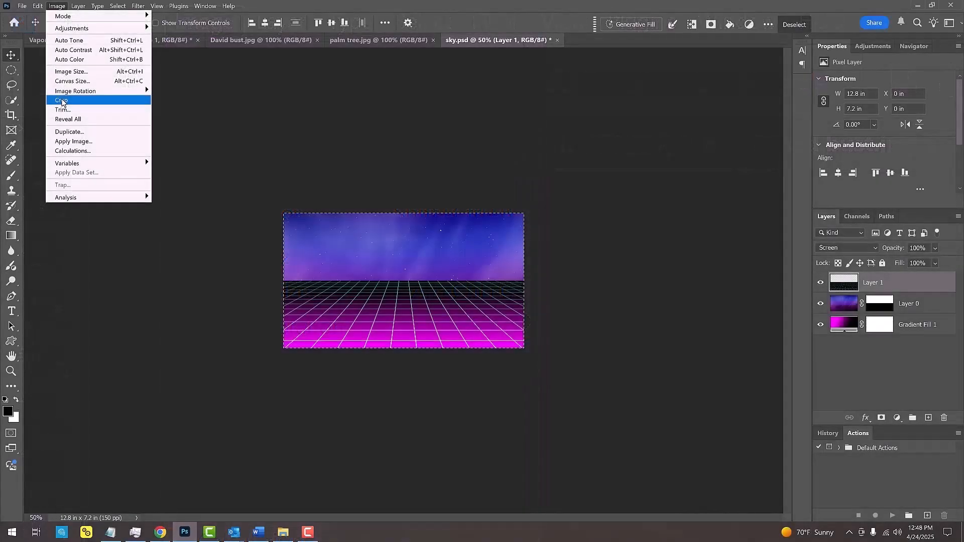
left_click(228, 362)
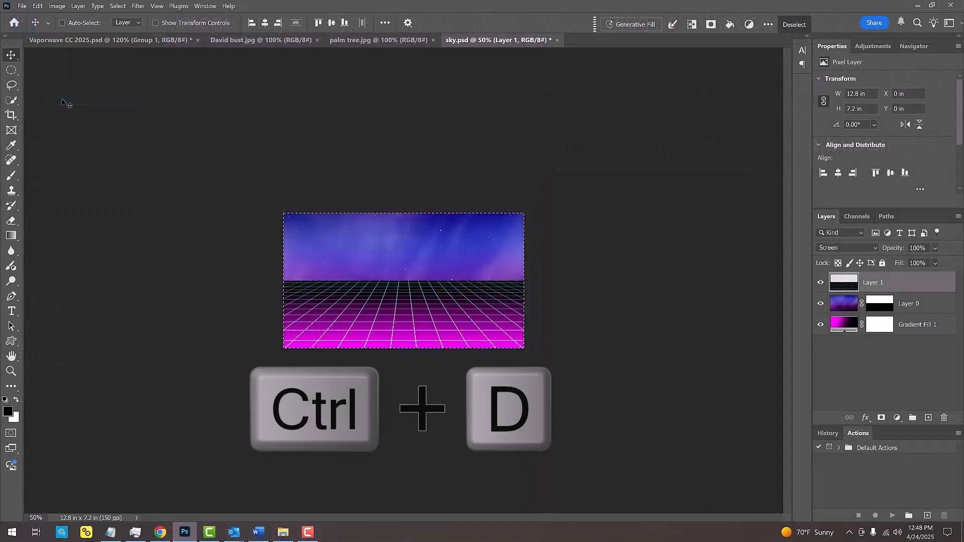
key("ctrl+d")
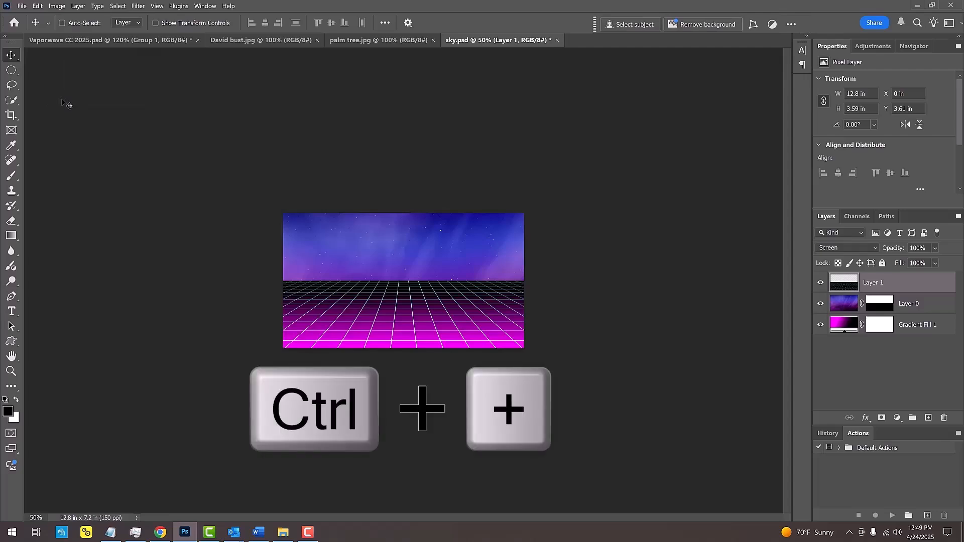
key("ctrl+plus")
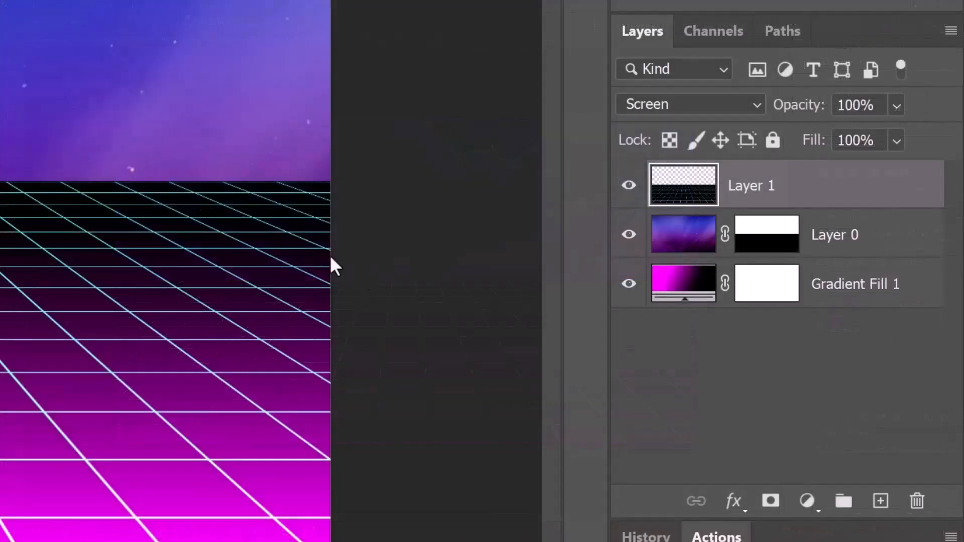
Add a new layer and draw a circular selection about three-quarters of the canvas height, centered slightly above the horizon
left_click(880, 502)
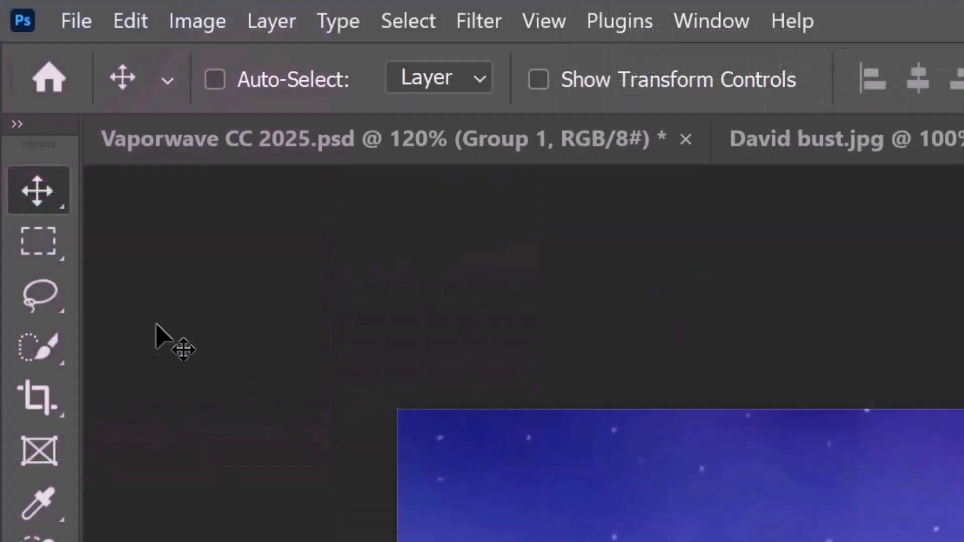
left_click(50, 244)
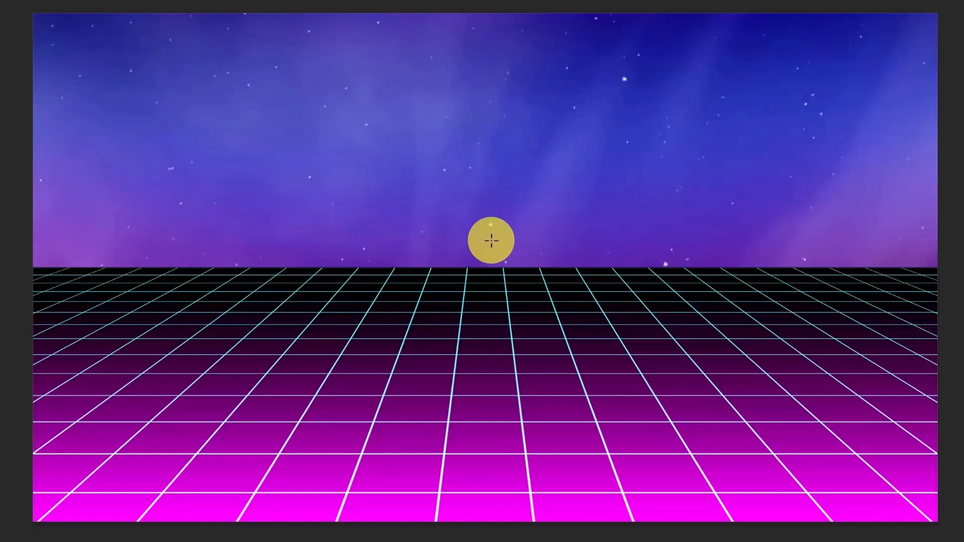
left_click_drag(492, 240, 679, 23)
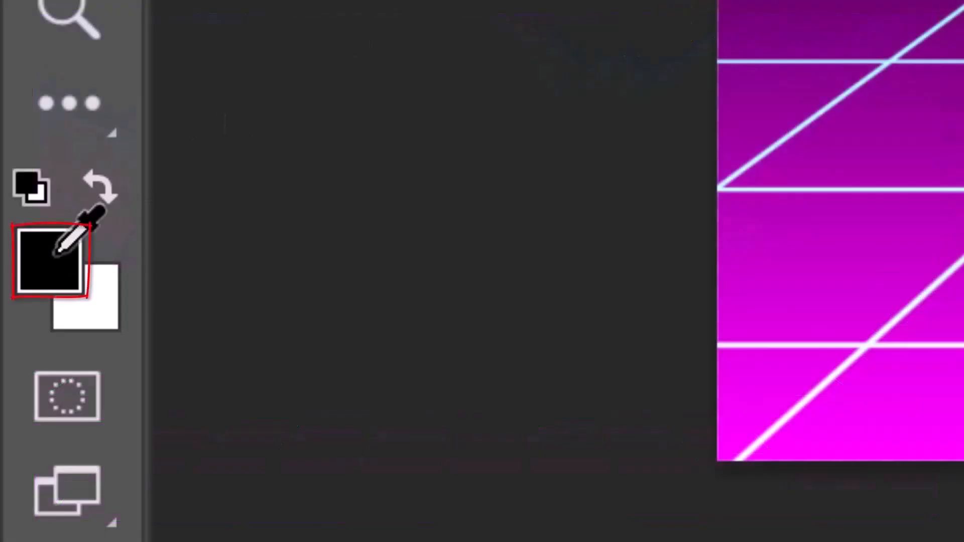
Set the foreground color to pure bright red, fill the circular selection with it and deselect
left_click(56, 254)
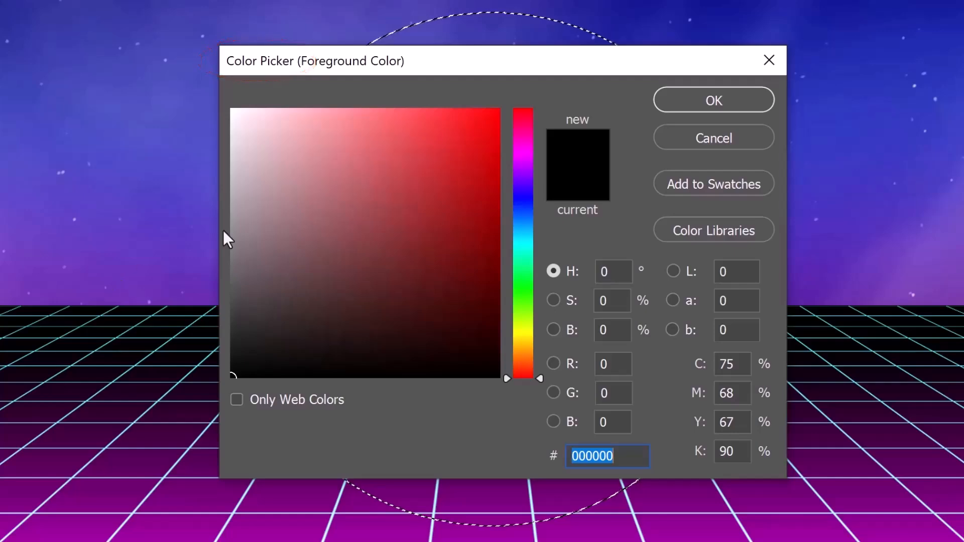
left_click_drag(292, 161, 498, 110)
left_click(711, 103)
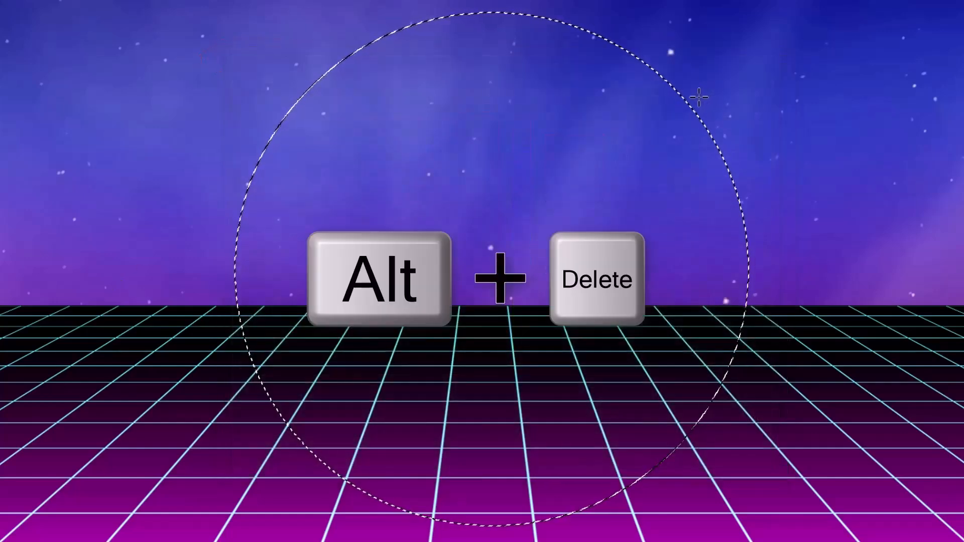
key("alt+Delete")
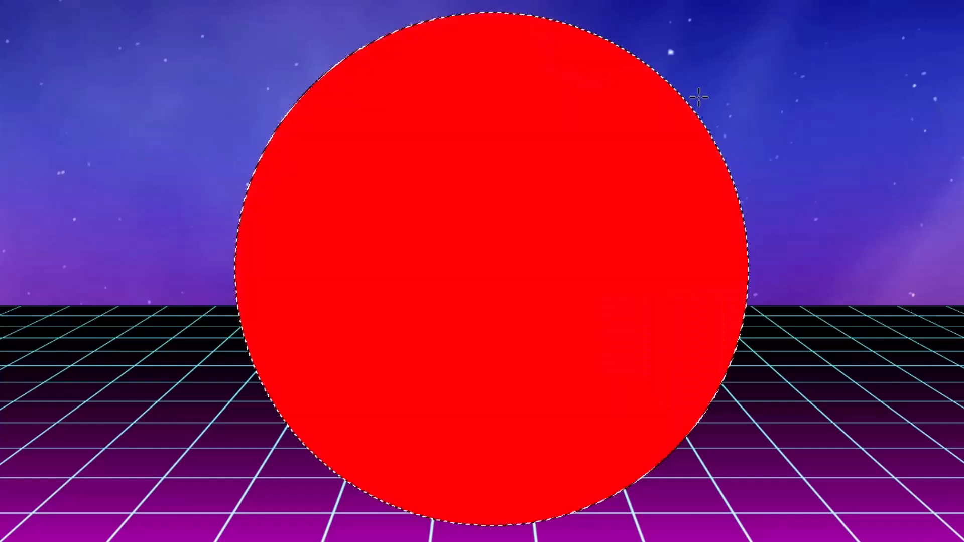
key("ctrl+d")
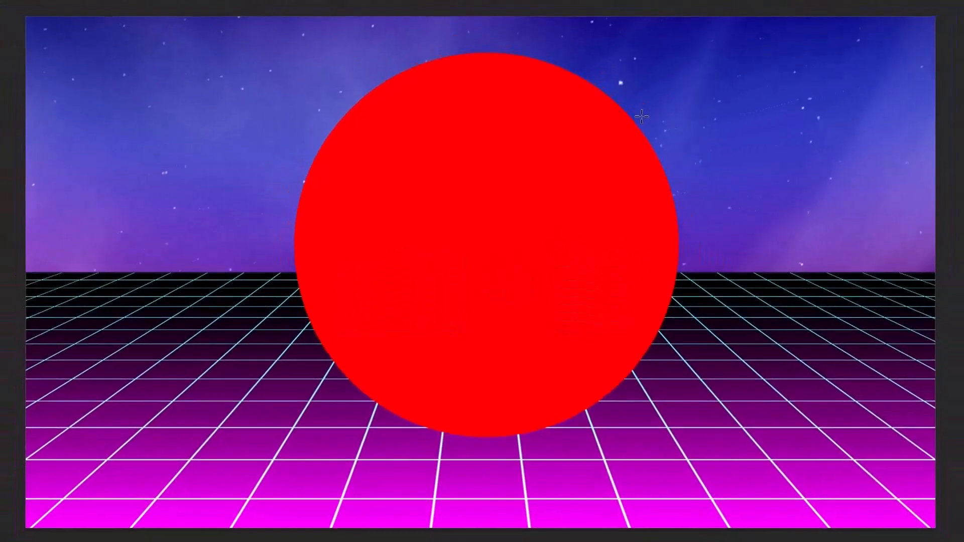
Center the red circle horizontally on the canvas by aligning it to a full-canvas selection, then deselect
key("ctrl+a")
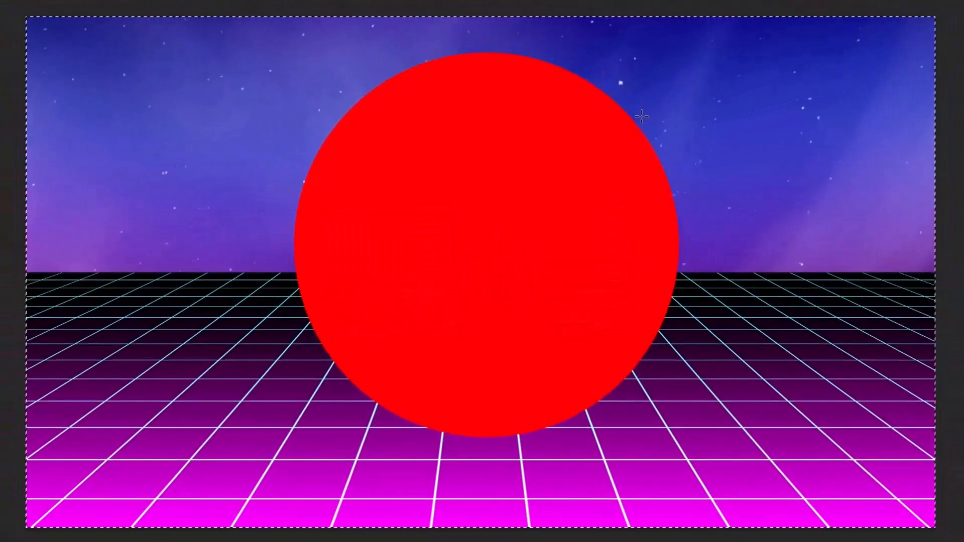
key("v")
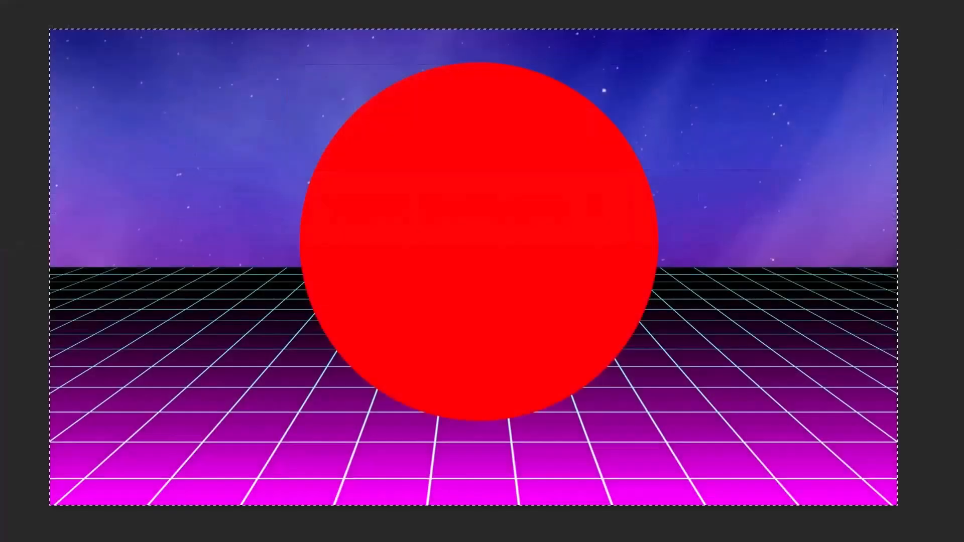
left_click(327, 119)
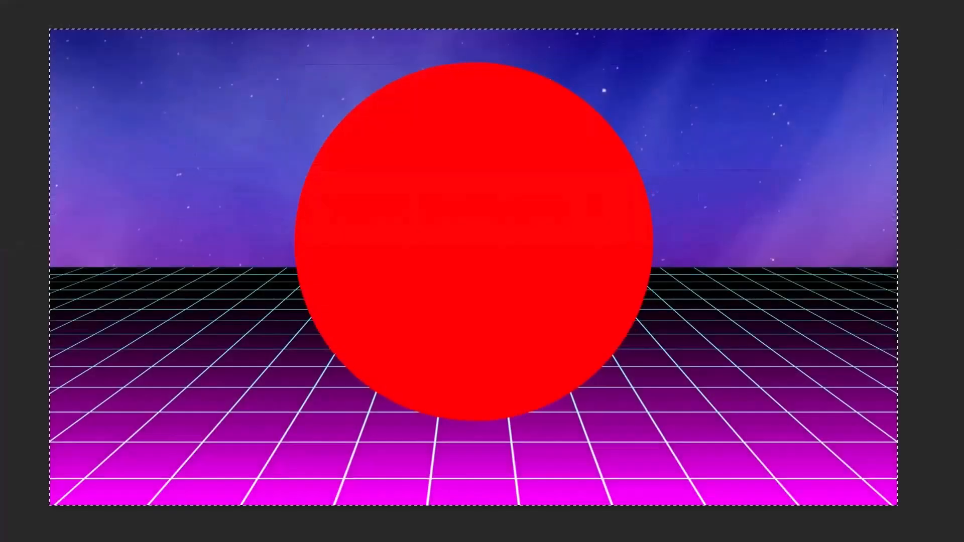
key("ctrl+d")
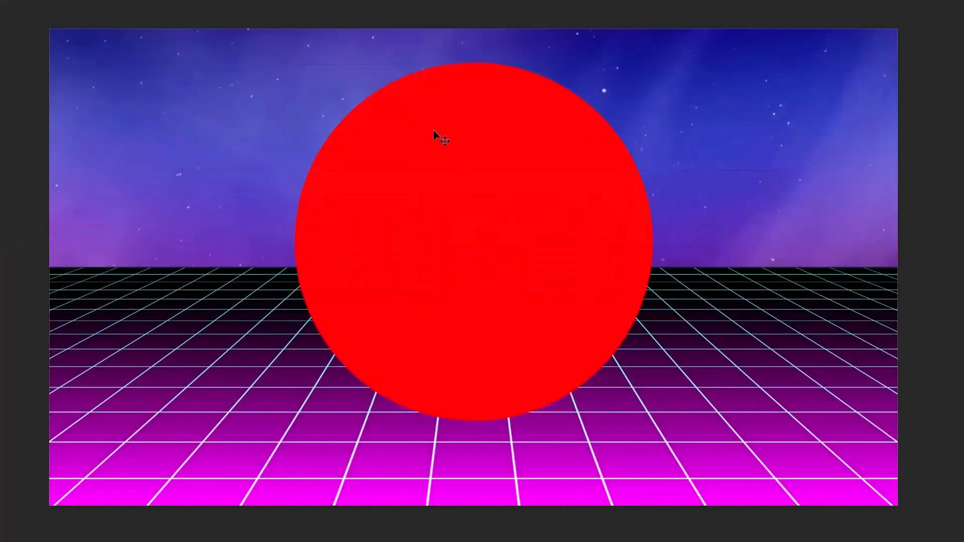
Move the red circle straight up slightly and copy the sky layer's mask onto the circle's layer
key("shift")
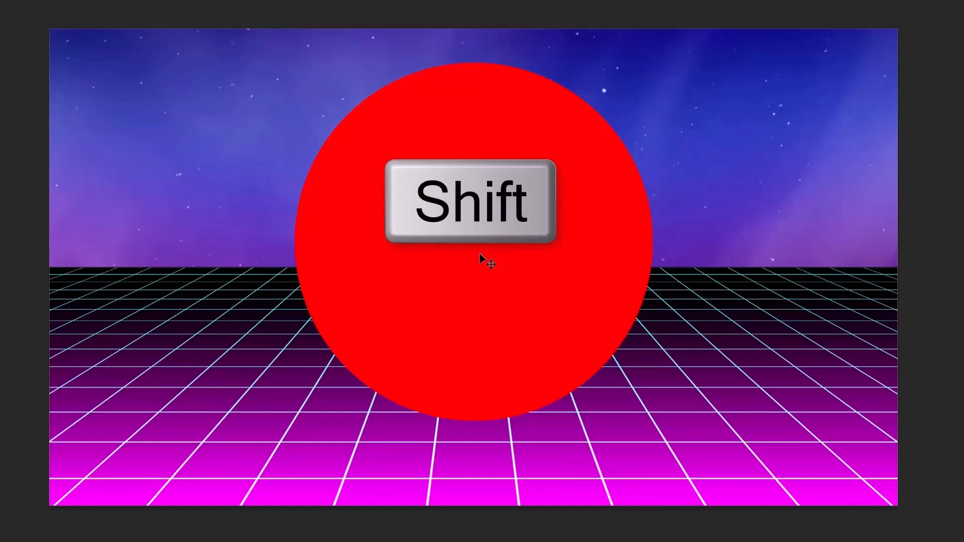
left_click_drag(479, 252, 482, 222)
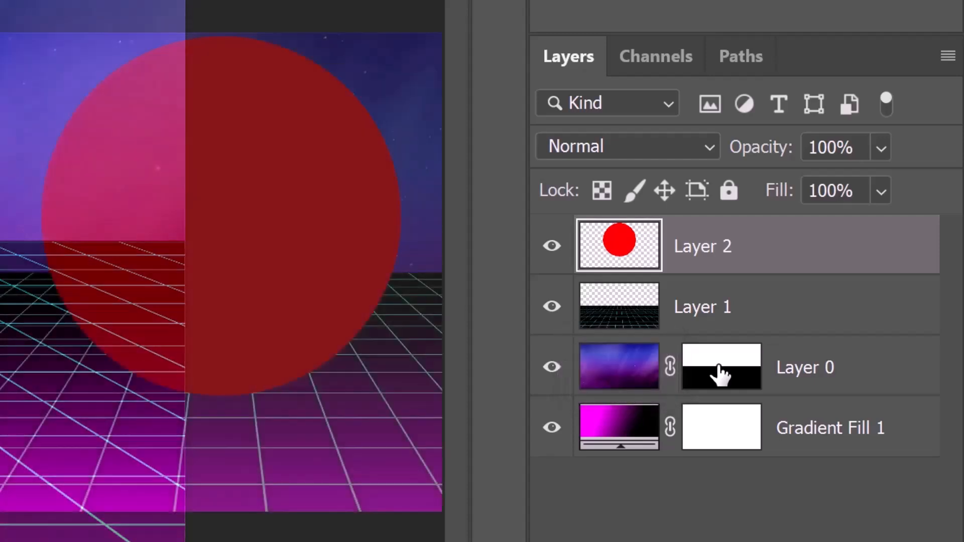
left_click_drag(720, 376, 721, 246)
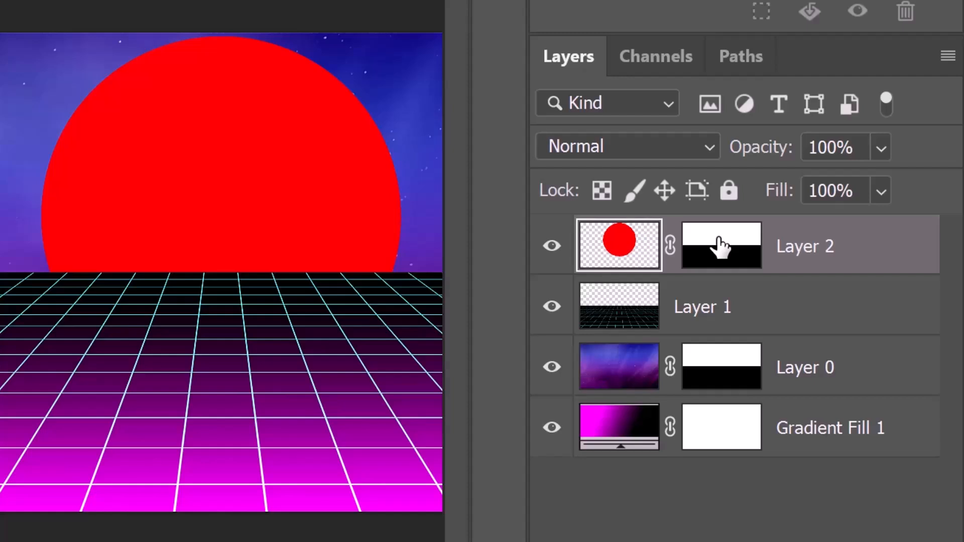
Load the red circle's outline as a selection and set the foreground color to yellow fff600
left_click(626, 246, "ctrl")
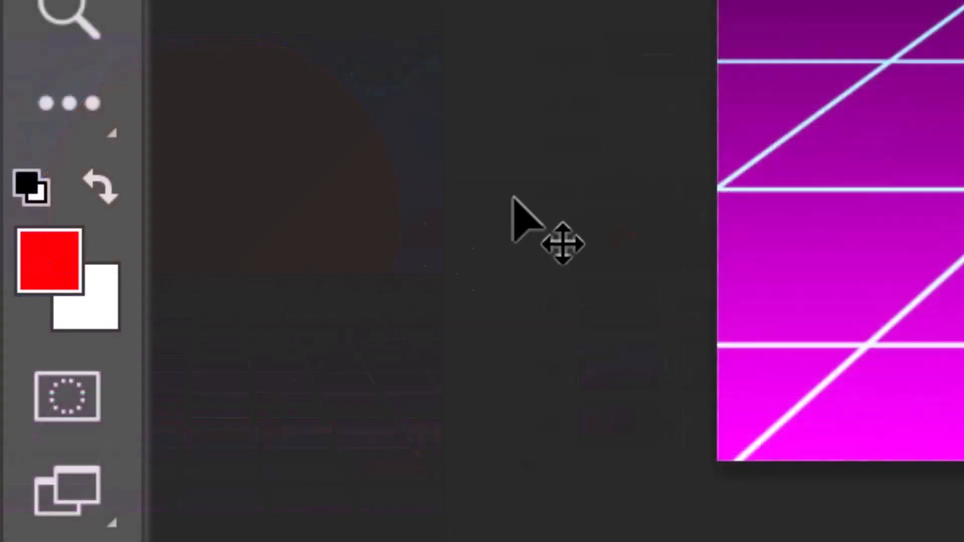
left_click(56, 263)
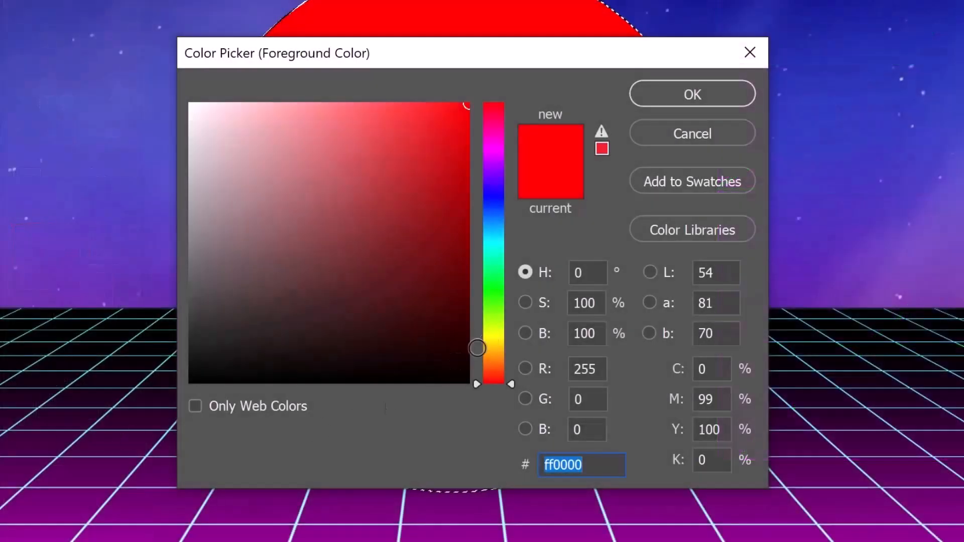
left_click(493, 339)
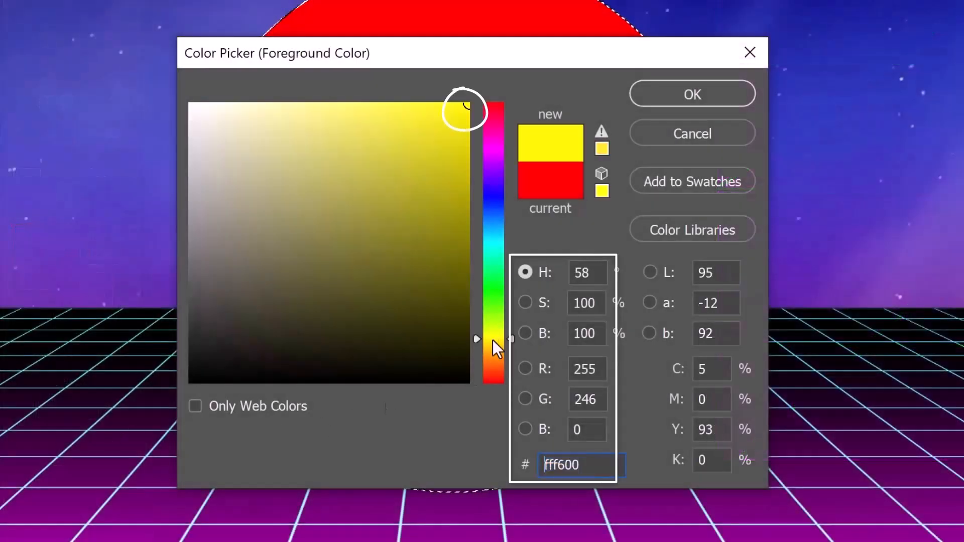
left_click(698, 93)
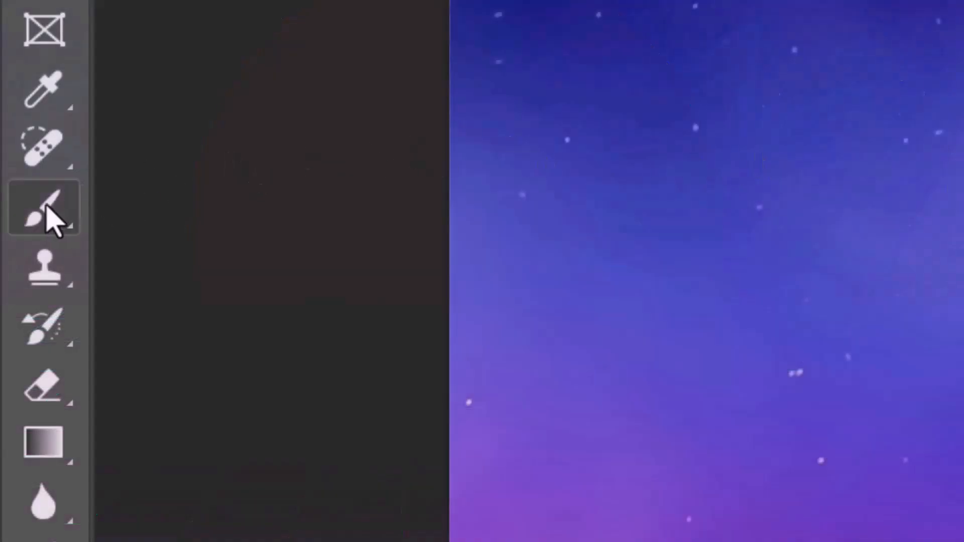
Paint yellow horizontally across the lower part of the selected sun with a soft 600 px Brush, then deselect
right_click(46, 210)
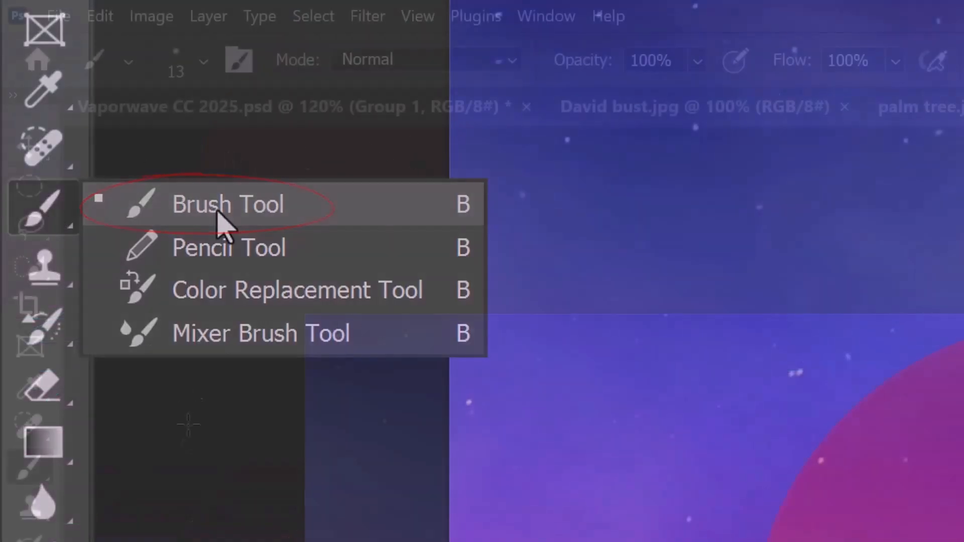
left_click(218, 211)
left_click(203, 60)
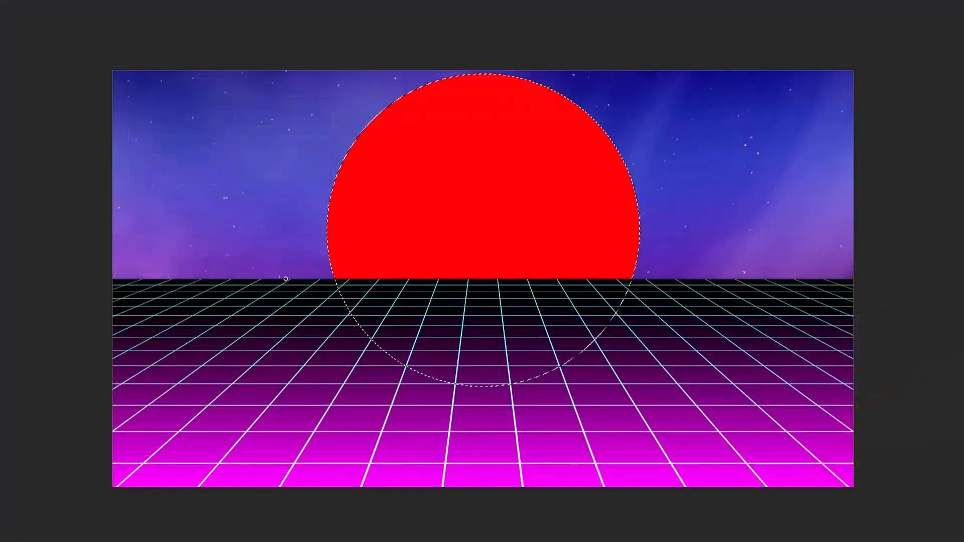
key("Caps_Lock")
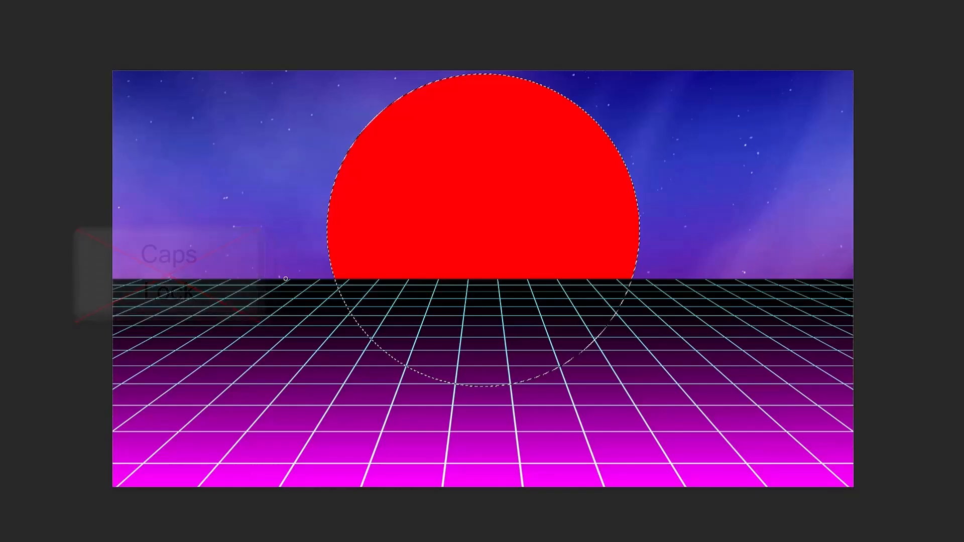
key("bracketright")
key("bracketleft")
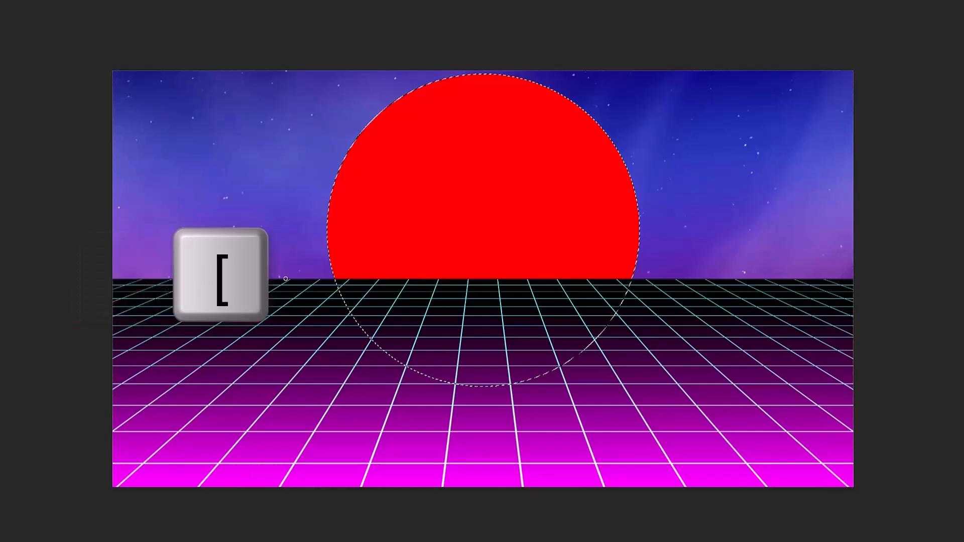
key("bracketright")
key("bracketright")
key("bracketright")
key("bracketright")
key("bracketright")
key("bracketright")
key("bracketright")
key("bracketright")
key("bracketright")
key("bracketright")
key("bracketright")
key("bracketright")
key("bracketright")
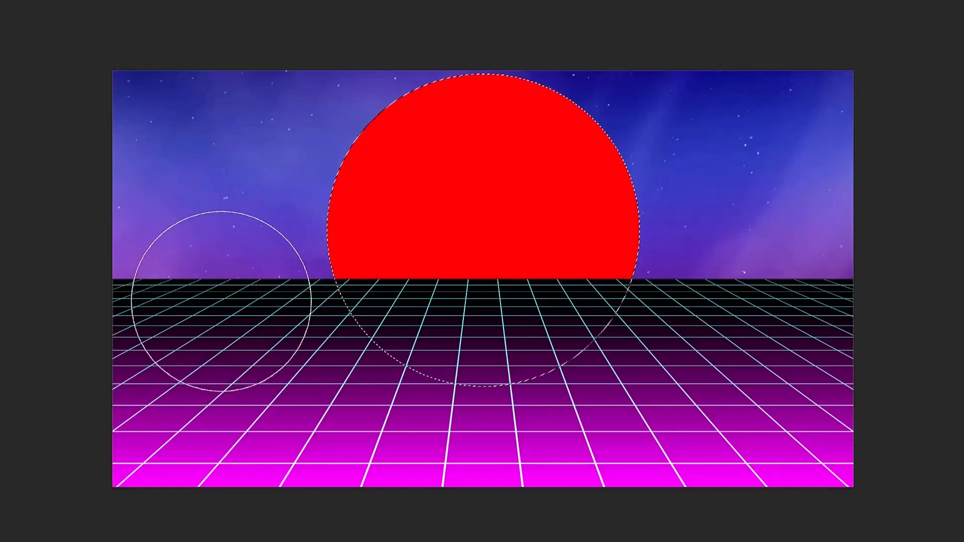
left_click_drag(221, 301, 619, 308)
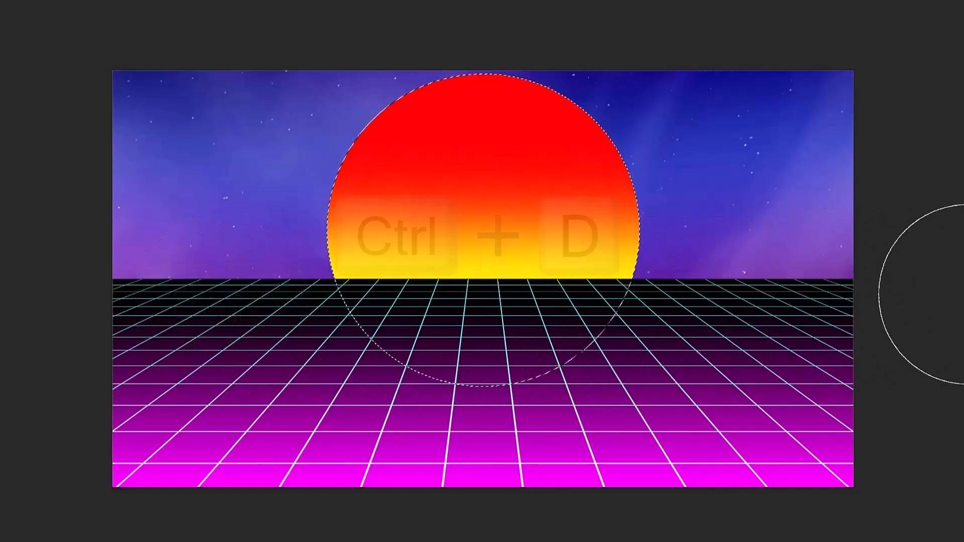
key("ctrl+d")
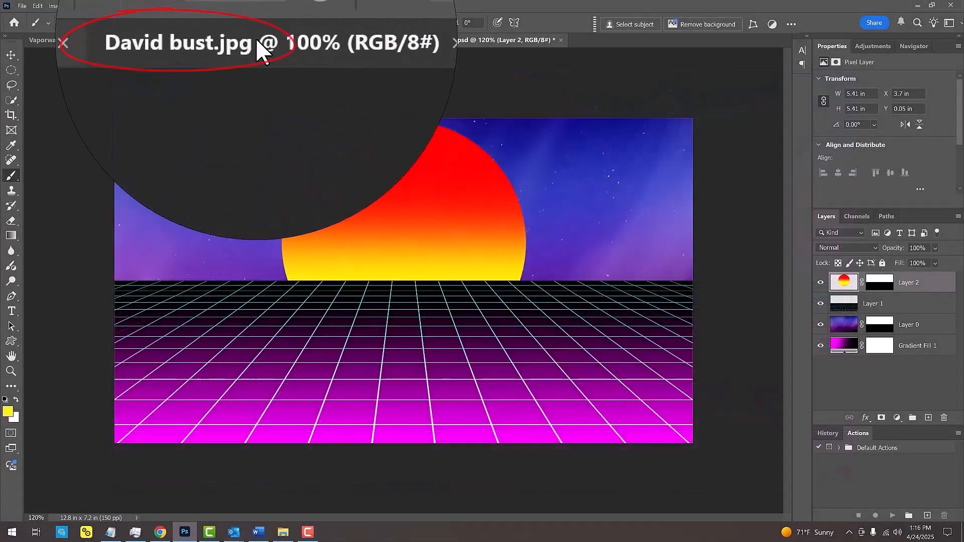
In David bust.jpg, select the bust with the Object Selection tool and copy it to a new layer
left_click(255, 38)
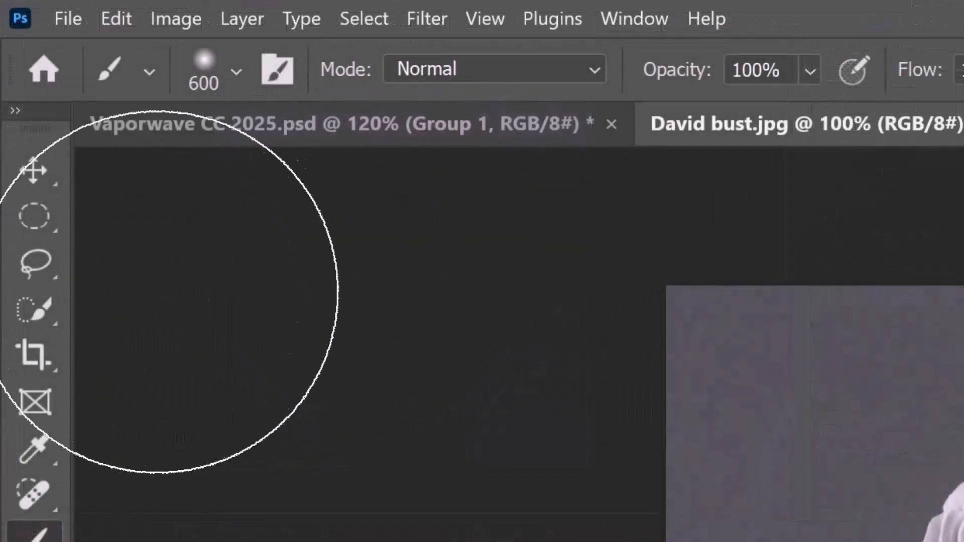
left_click(11, 100)
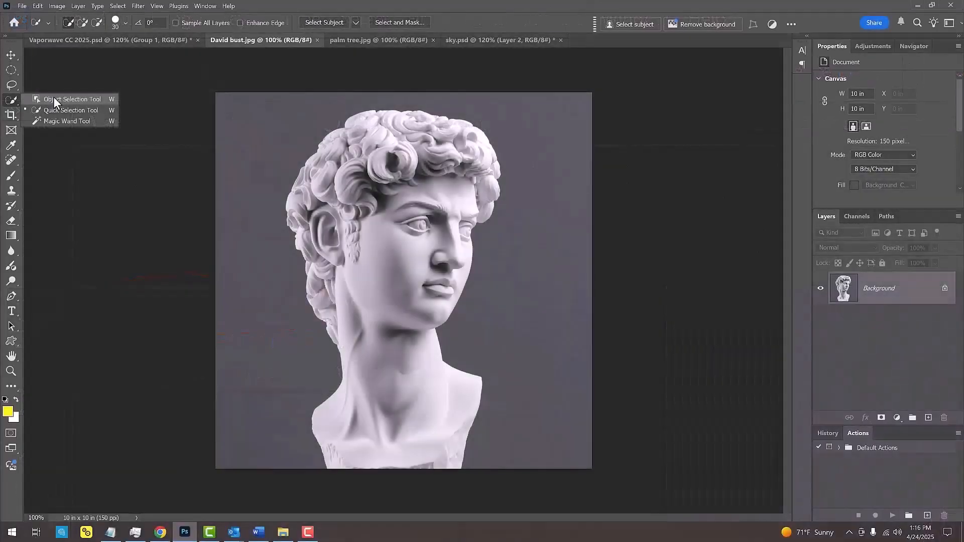
left_click(201, 307)
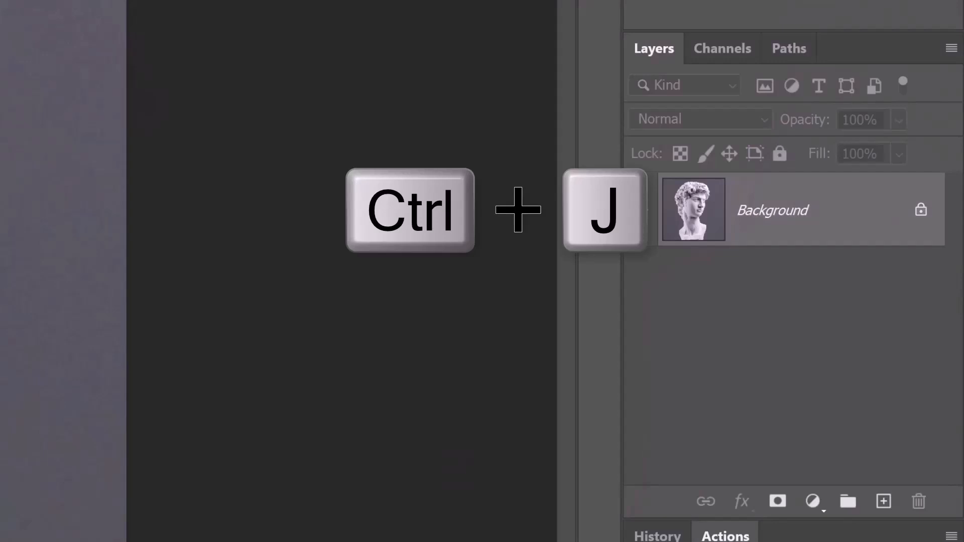
key("ctrl+j")
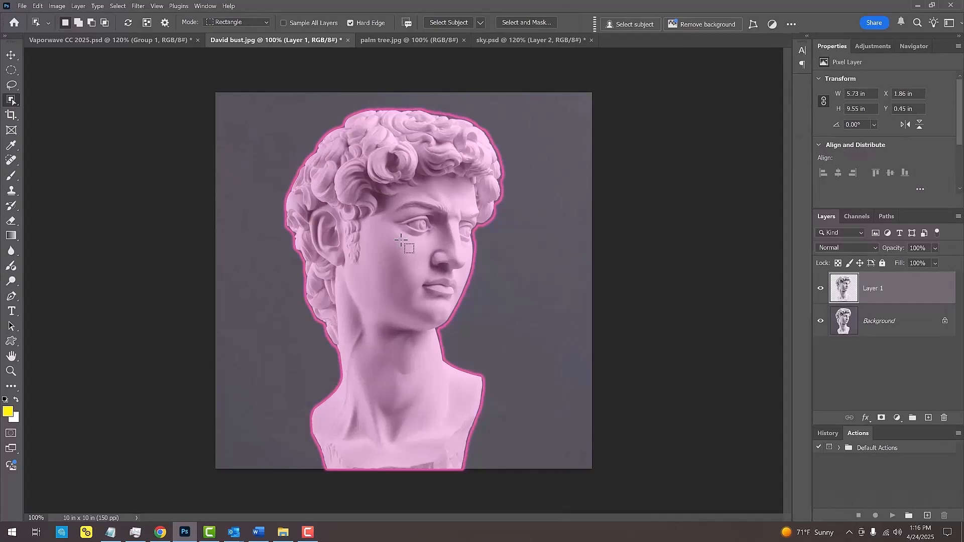
Move the bust cutout into the sky.psd document, centered on the canvas
key("v")
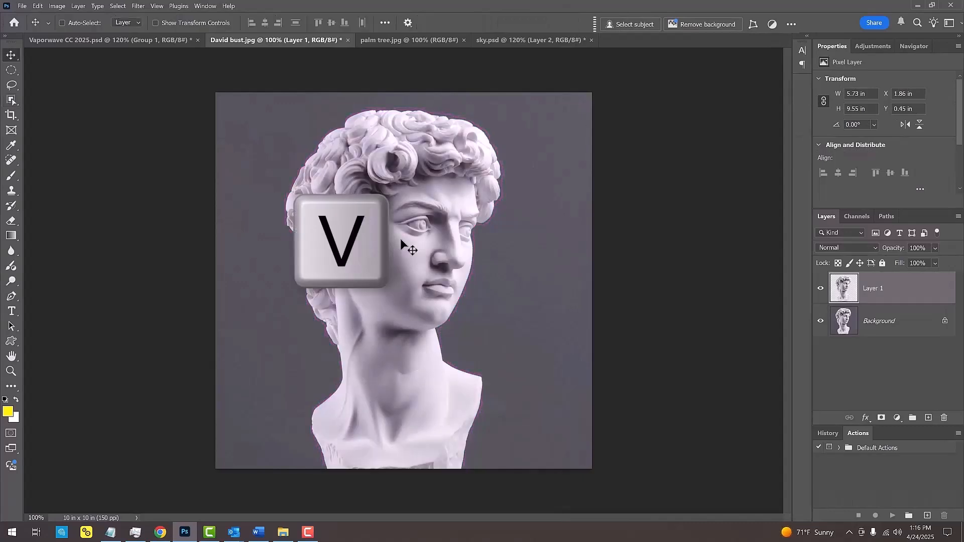
left_click_drag(401, 241, 400, 277)
key("shift")
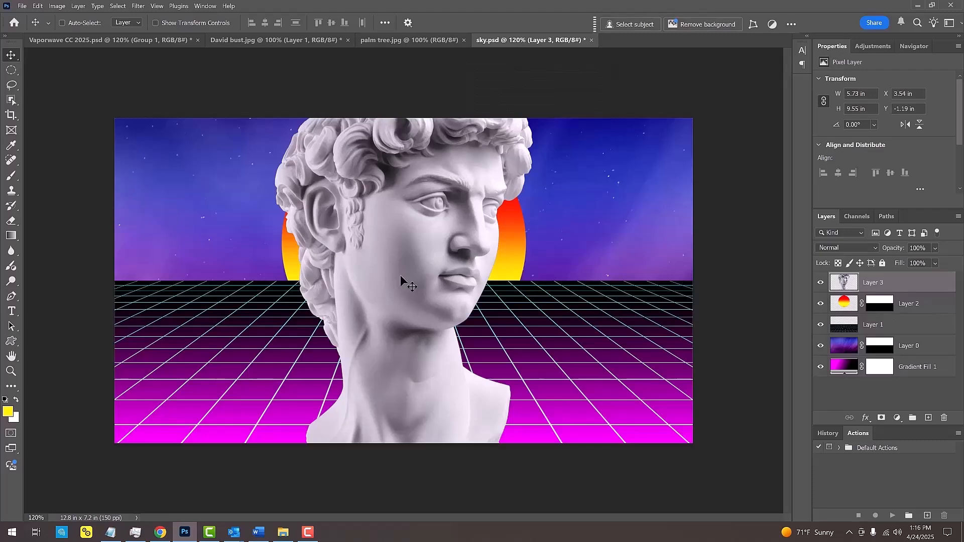
Scale the bust proportionally to 68% and duplicate its layer twice
key("ctrl+t")
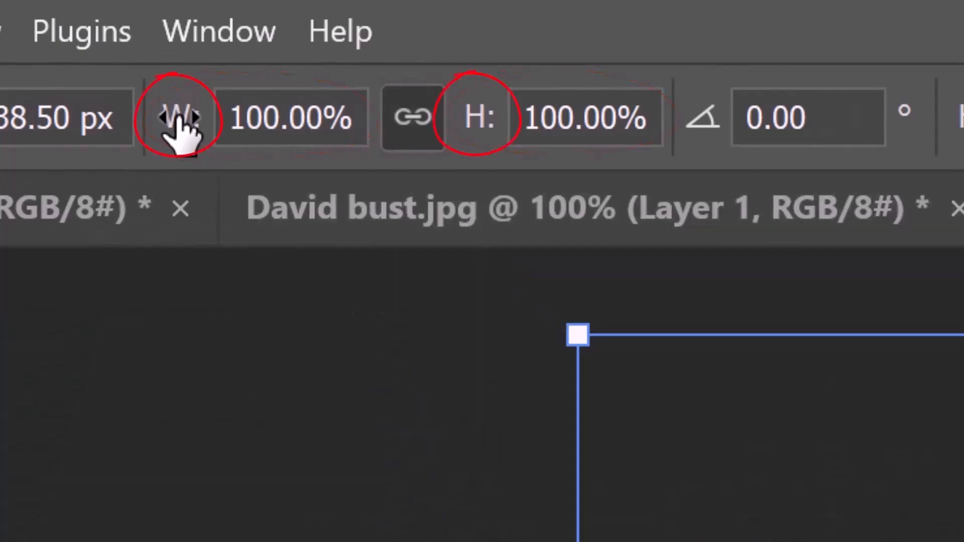
left_click_drag(180, 132, 96, 133)
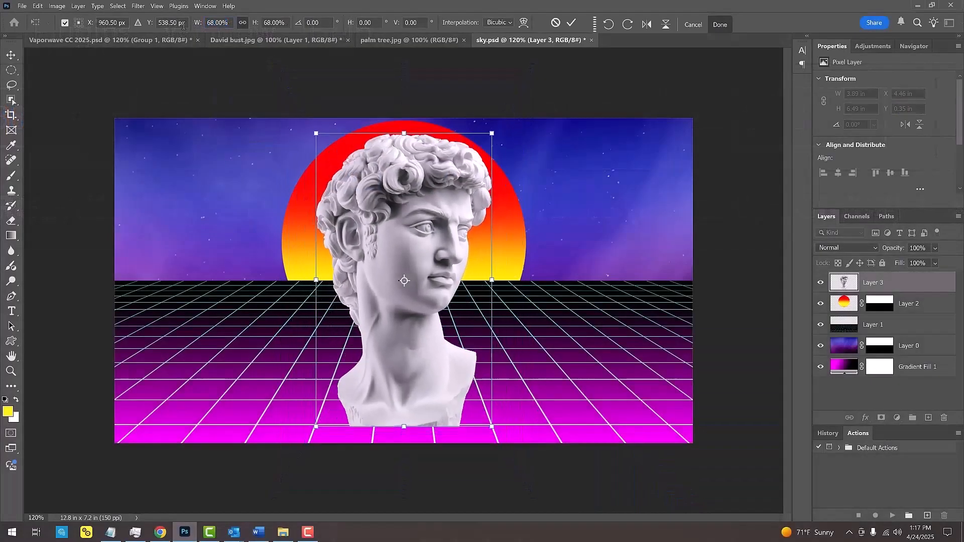
key("Return")
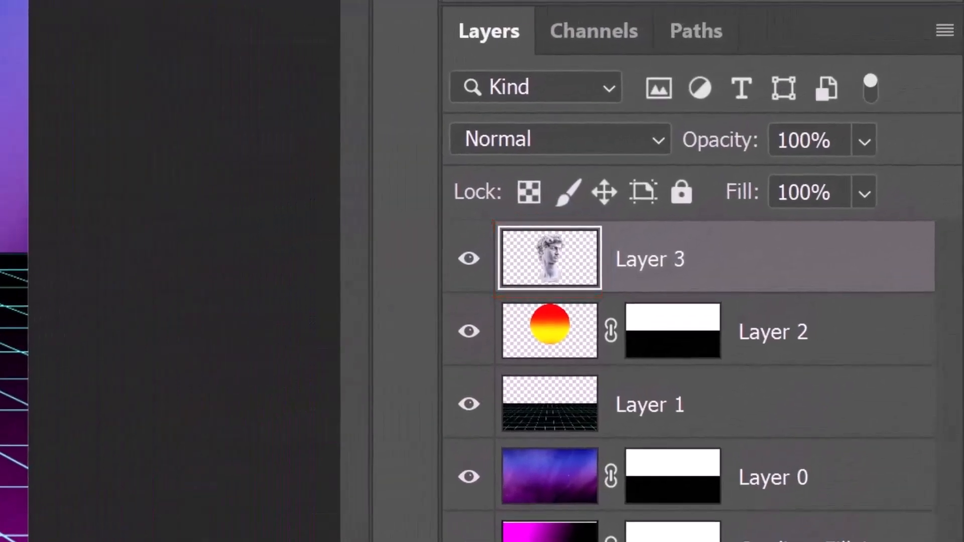
key("ctrl+j")
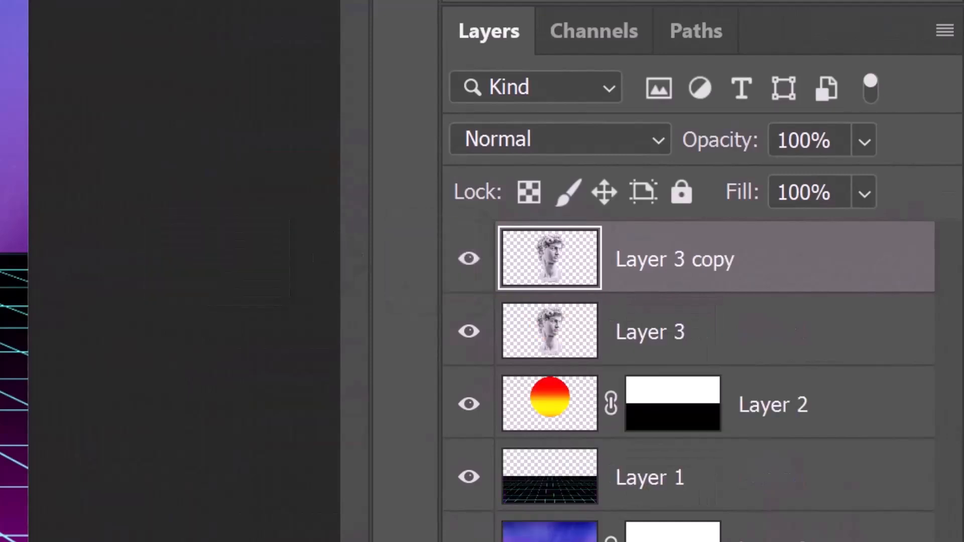
key("ctrl+j")
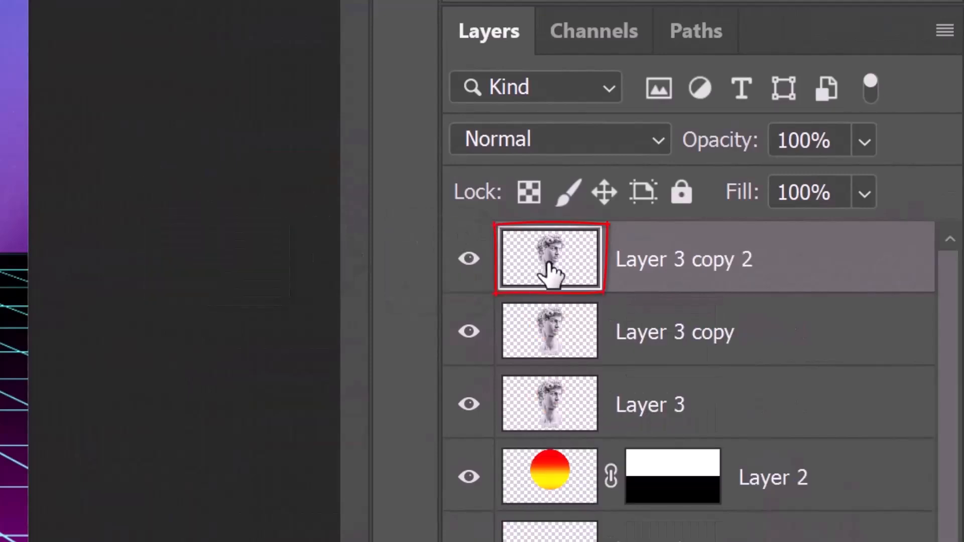
In the blending options of Layer 3 copy 2, turn off the R and B channels, leaving only G
double_click(549, 266)
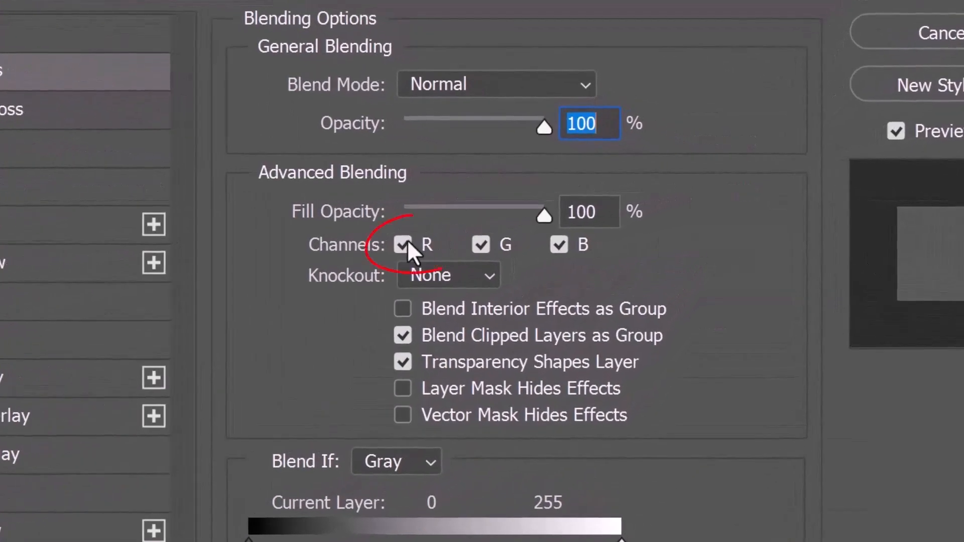
left_click(404, 244)
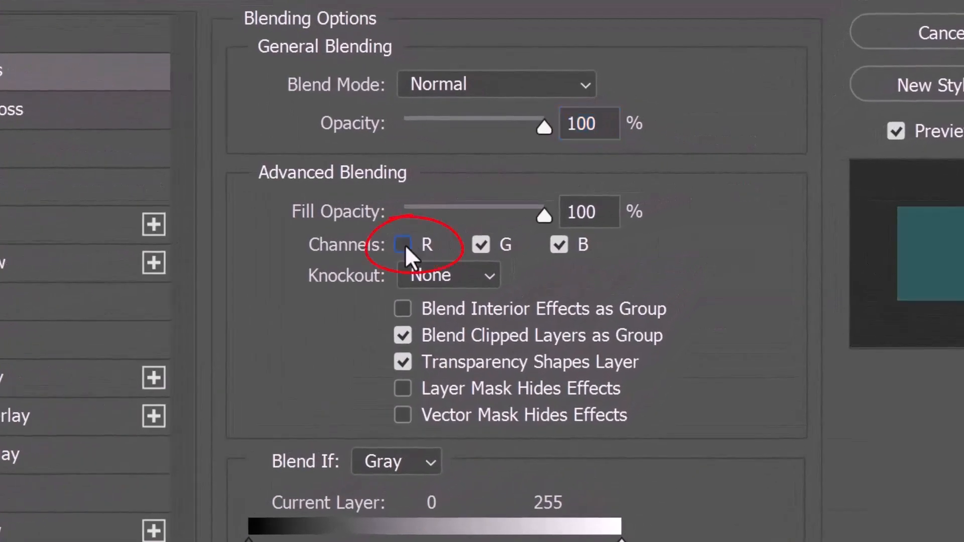
left_click(560, 244)
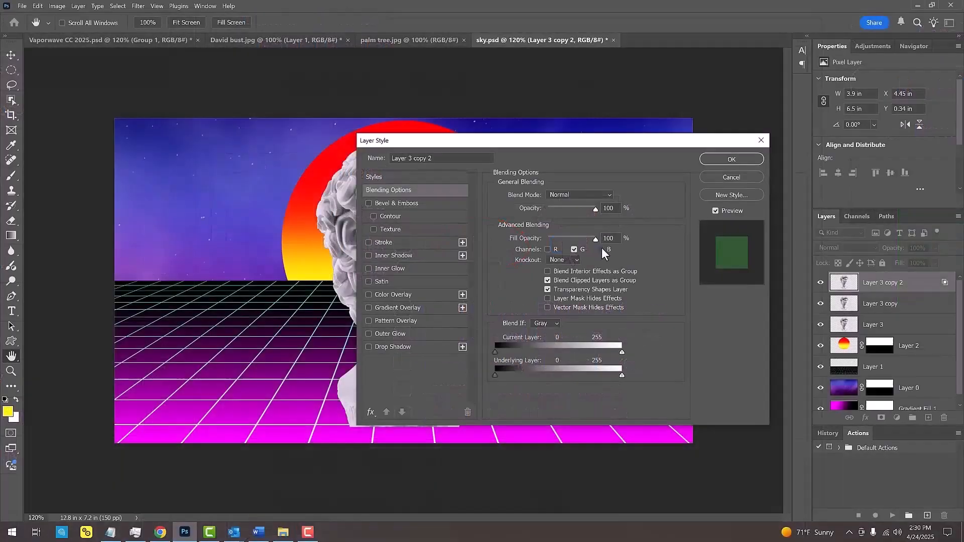
left_click(732, 158)
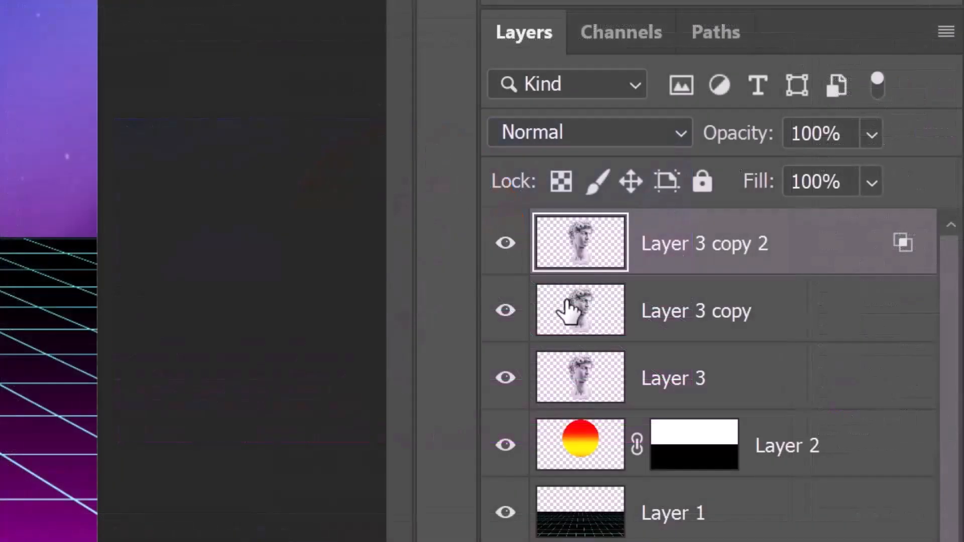
In the blending options of Layer 3 copy, turn off the G and B channels, leaving only R
left_click(843, 305)
double_click(580, 314)
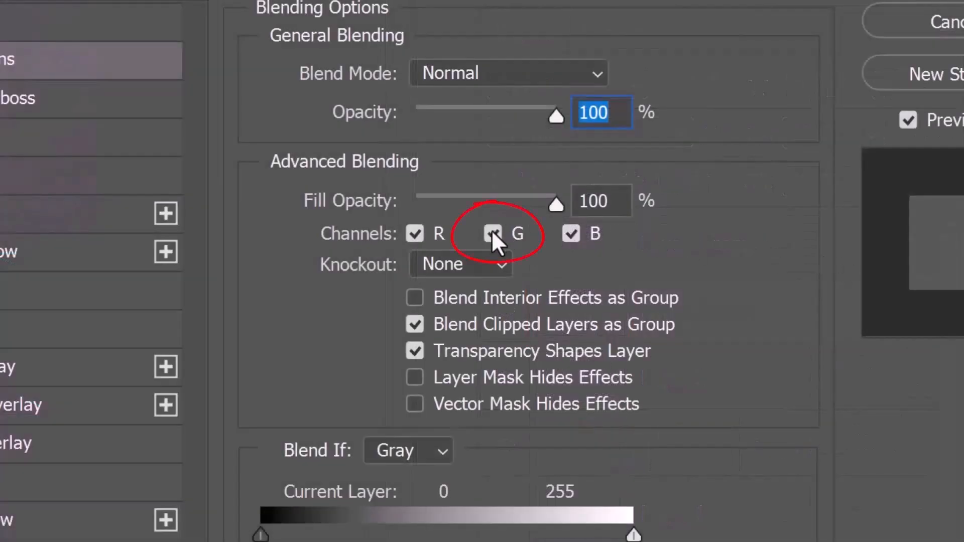
left_click(492, 232)
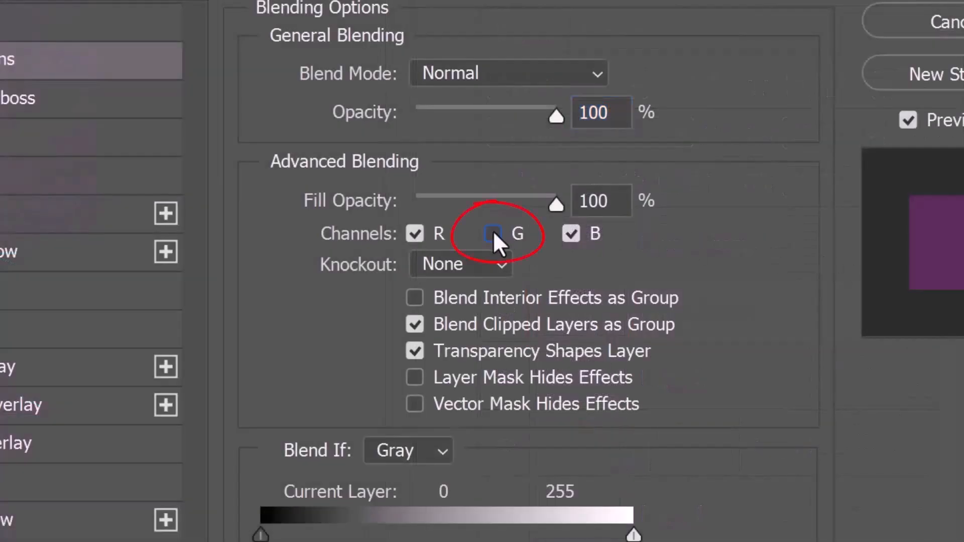
left_click(570, 233)
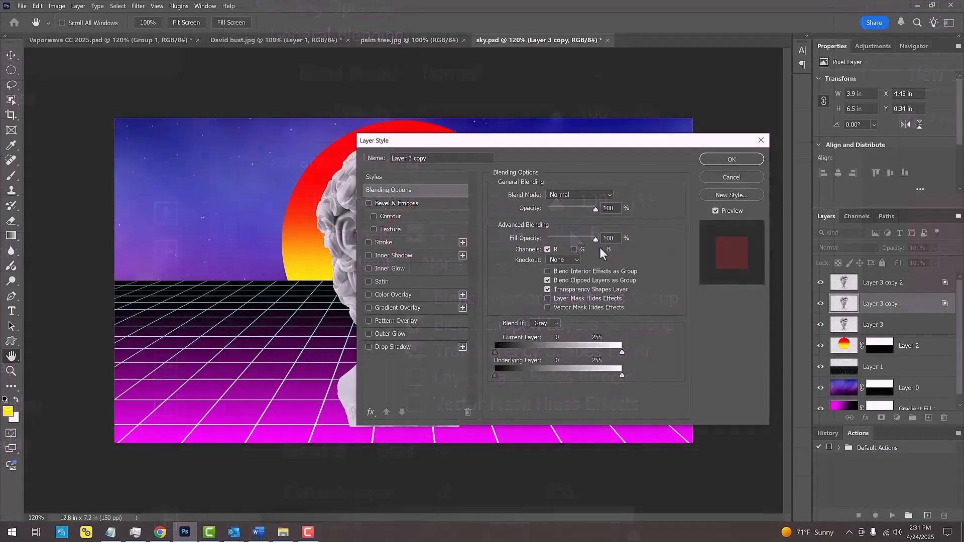
left_click(722, 160)
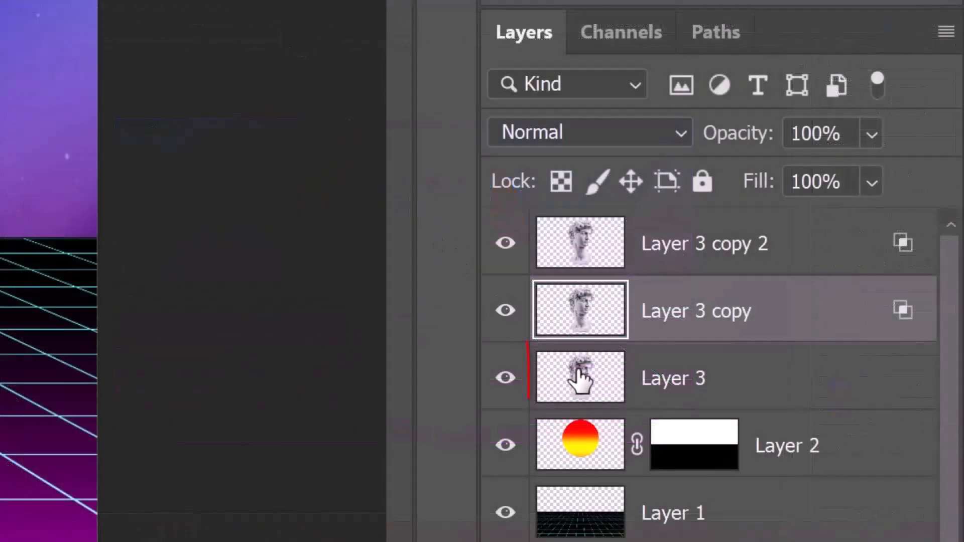
In the blending options of Layer 3, turn off the R and G channels, leaving only B
left_click(844, 323)
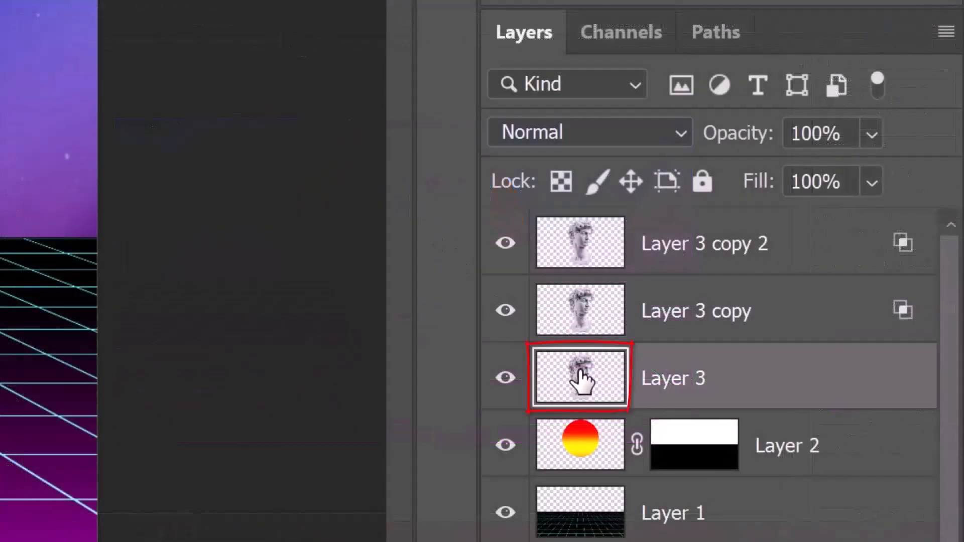
double_click(582, 382)
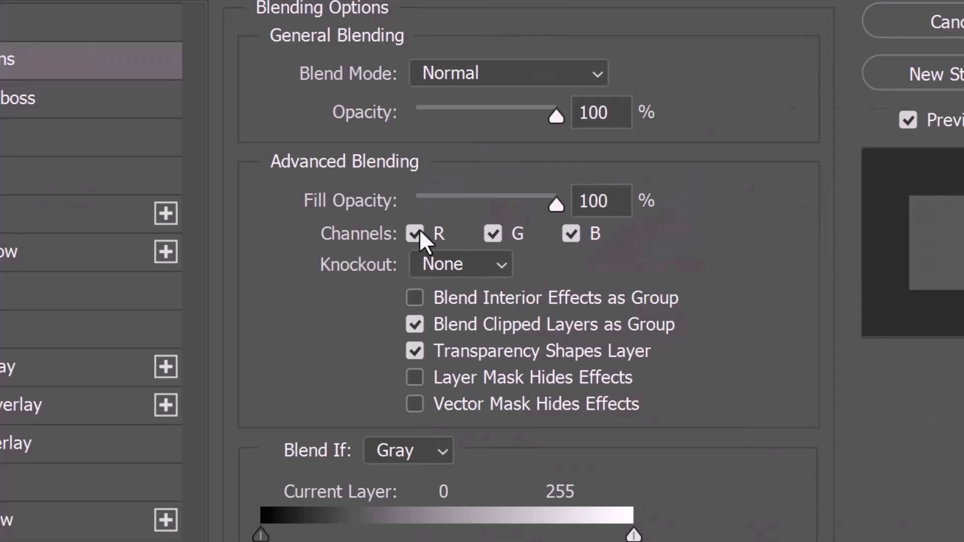
left_click(415, 234)
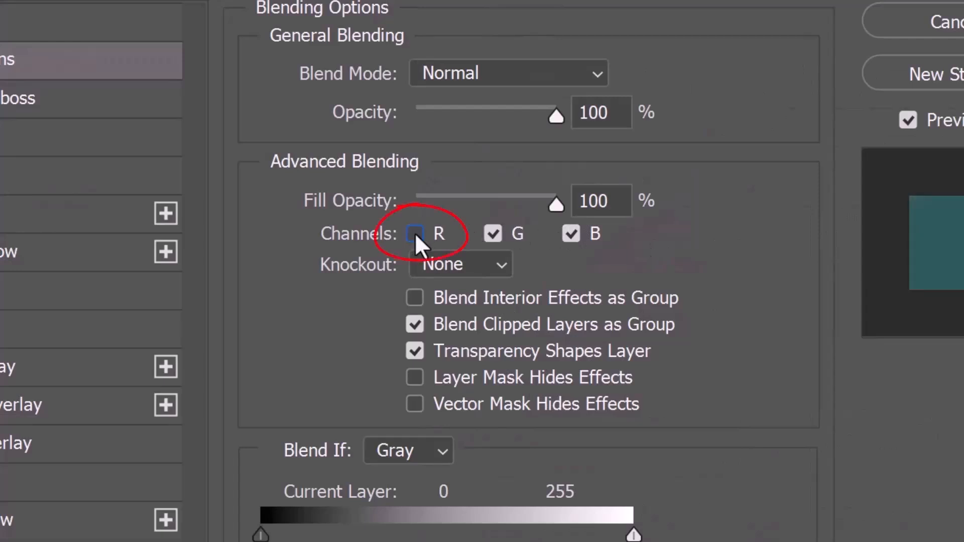
left_click(492, 233)
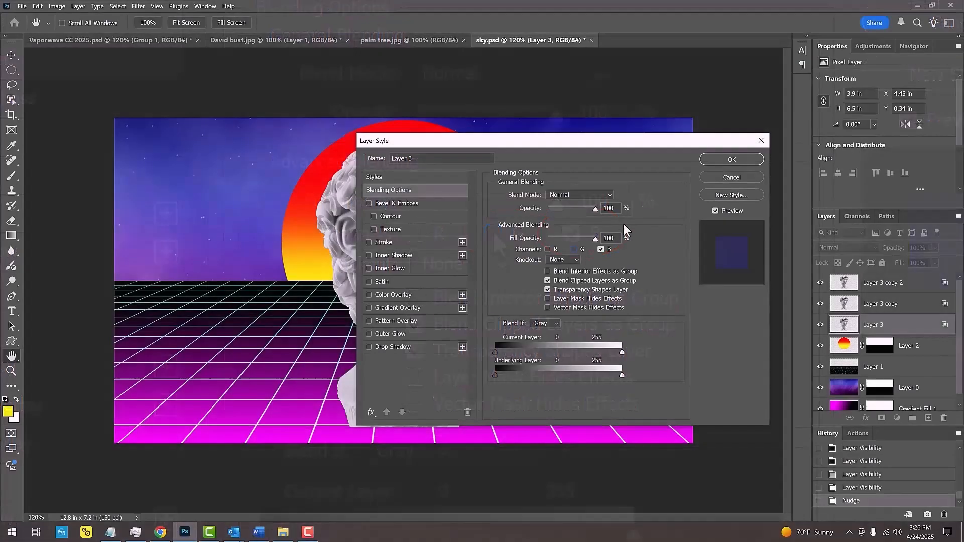
left_click(732, 160)
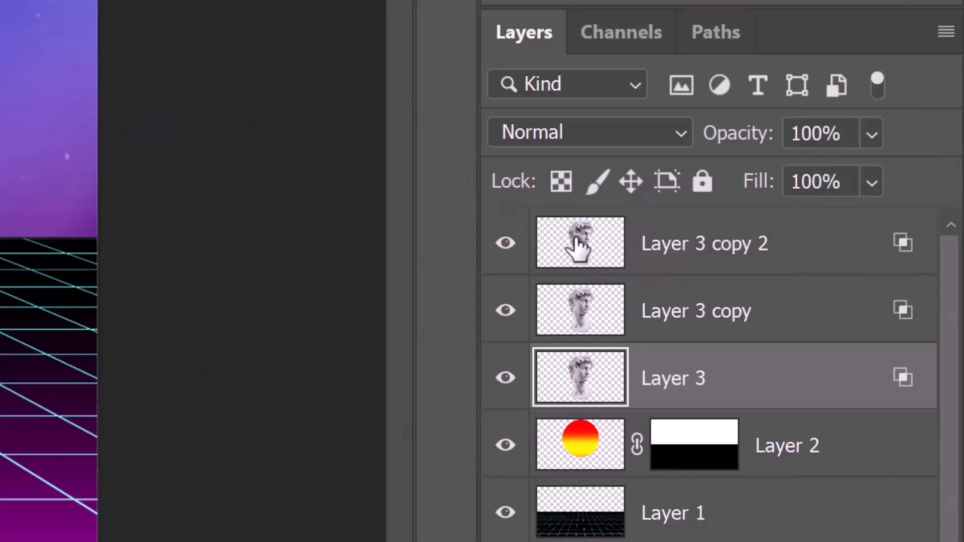
Group Layer 3 copy 2, Layer 3 copy and Layer 3, and name the group Bust
left_click(583, 246)
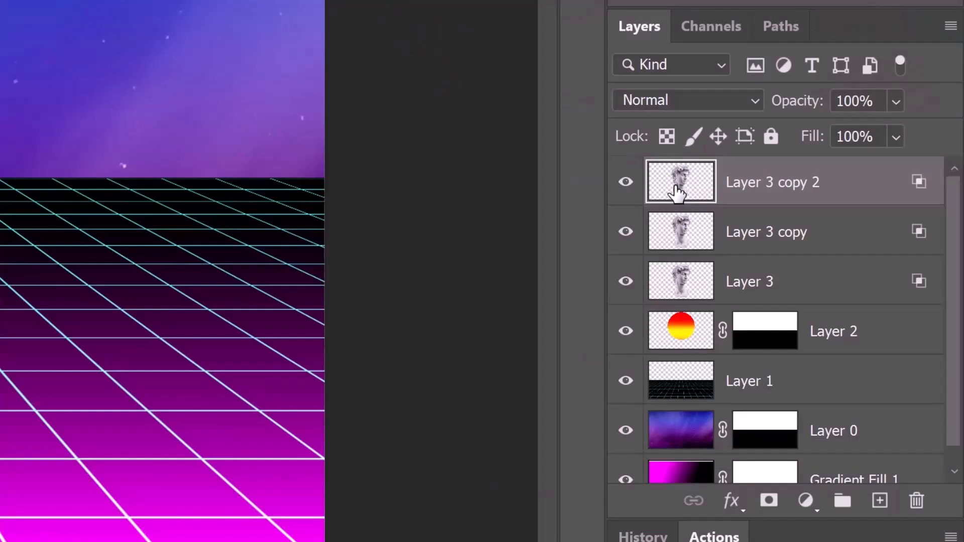
left_click(686, 287, "shift")
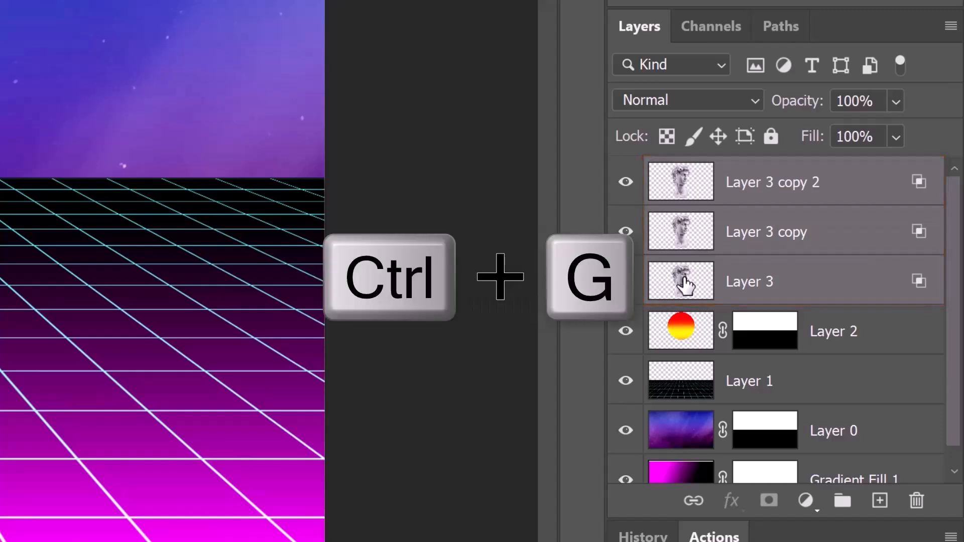
key("ctrl+g")
double_click(718, 172)
type("Bust")
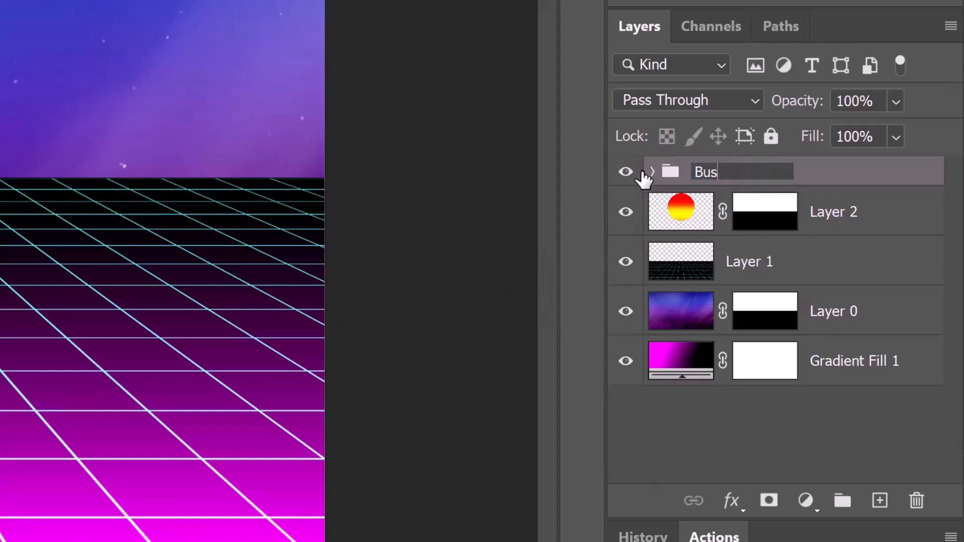
key("Return")
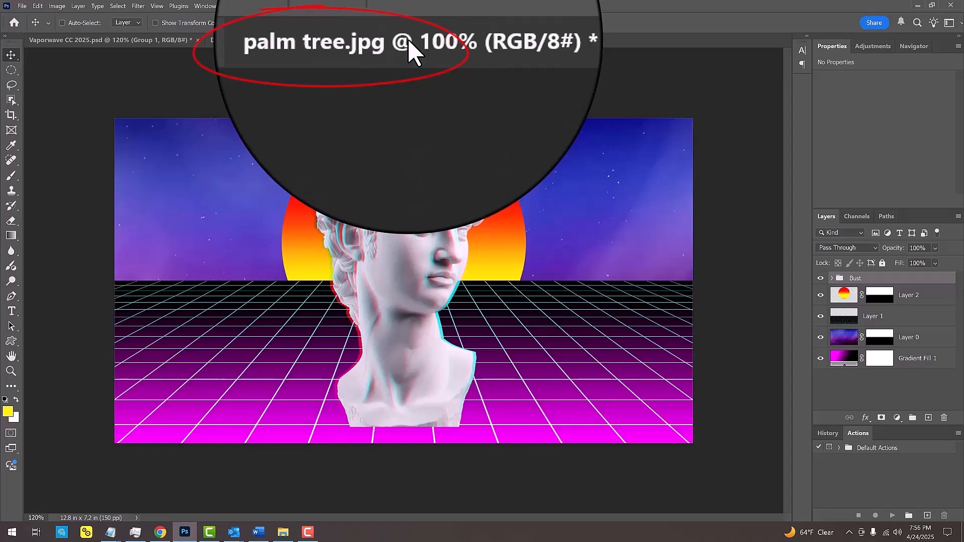
In palm tree.jpg, duplicate the background layer and apply a Threshold adjustment with level 50 to the copy
left_click(408, 39)
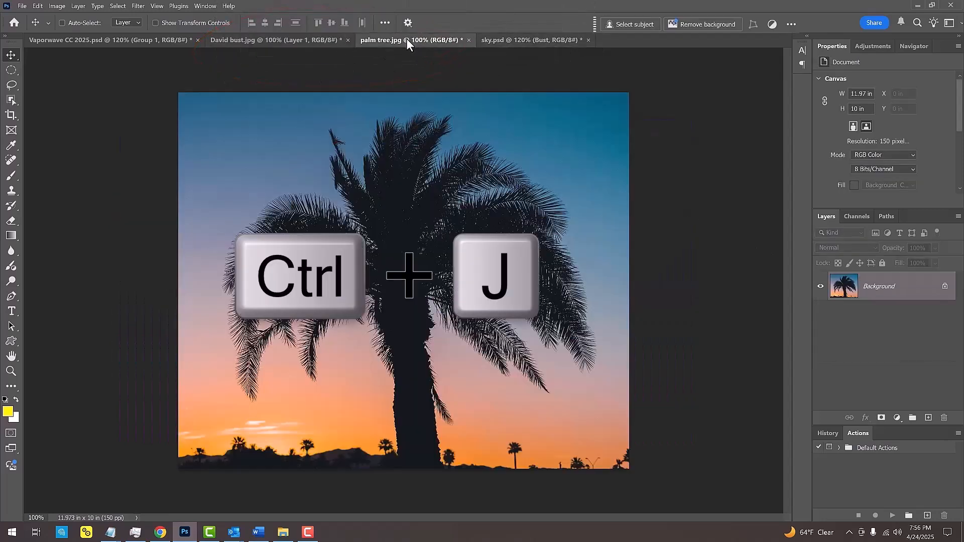
key("ctrl+j")
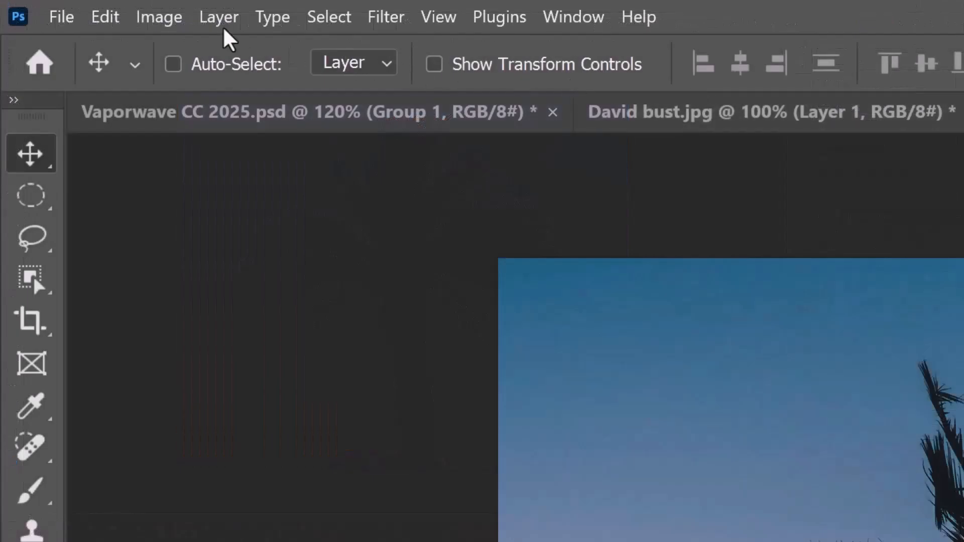
left_click(57, 6)
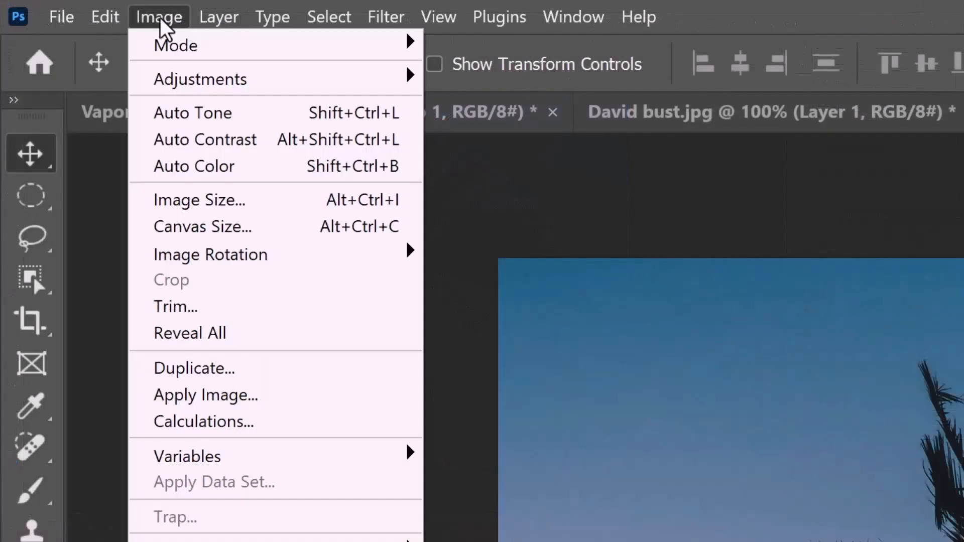
mouse_move(189, 69)
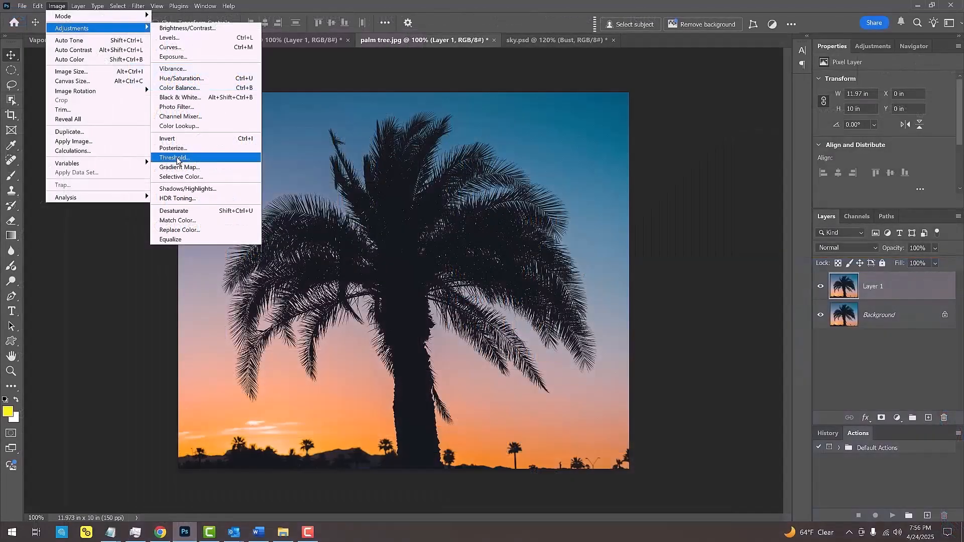
left_click(495, 442)
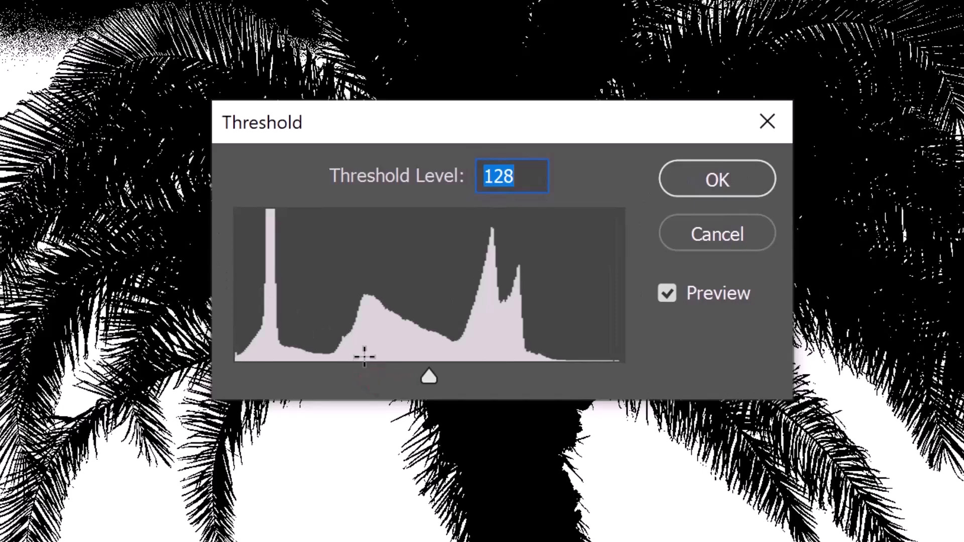
left_click_drag(429, 375, 311, 366)
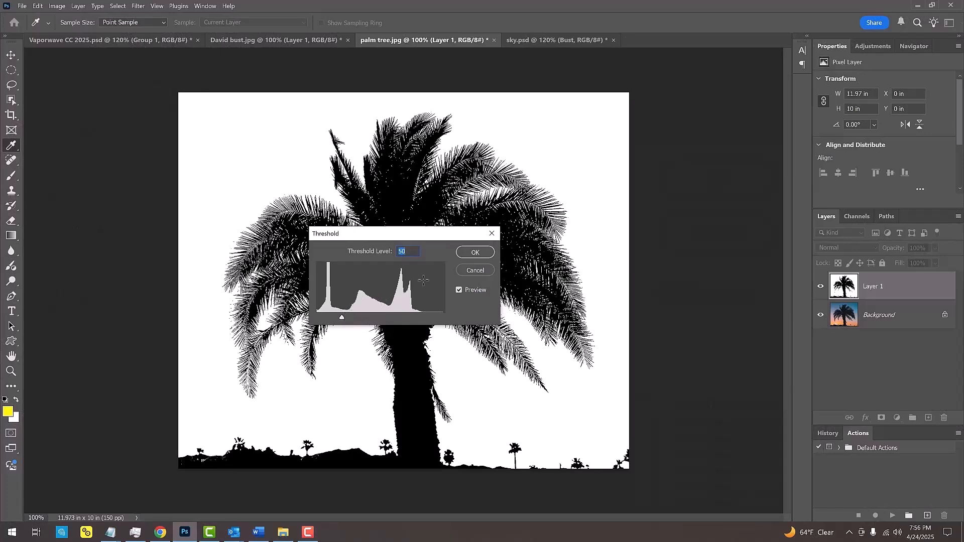
left_click(474, 253)
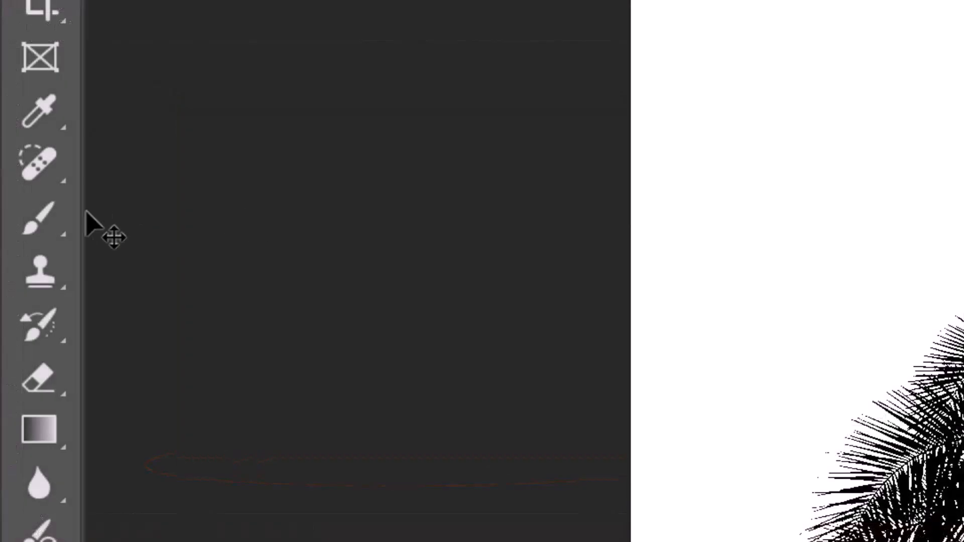
With the Pencil tool and white foreground colour, paint out the small trees and hills directly on both sides of the palm's trunk
left_click(15, 176)
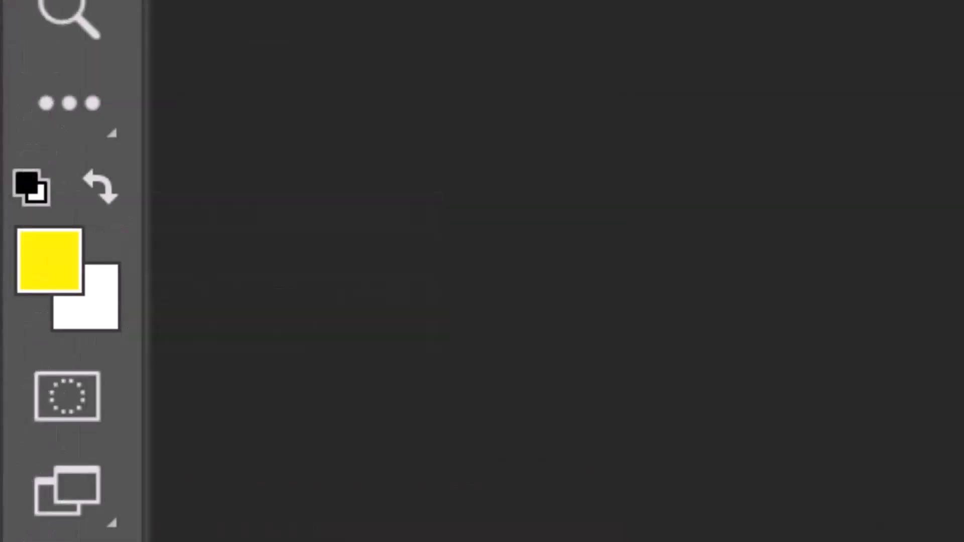
key("d")
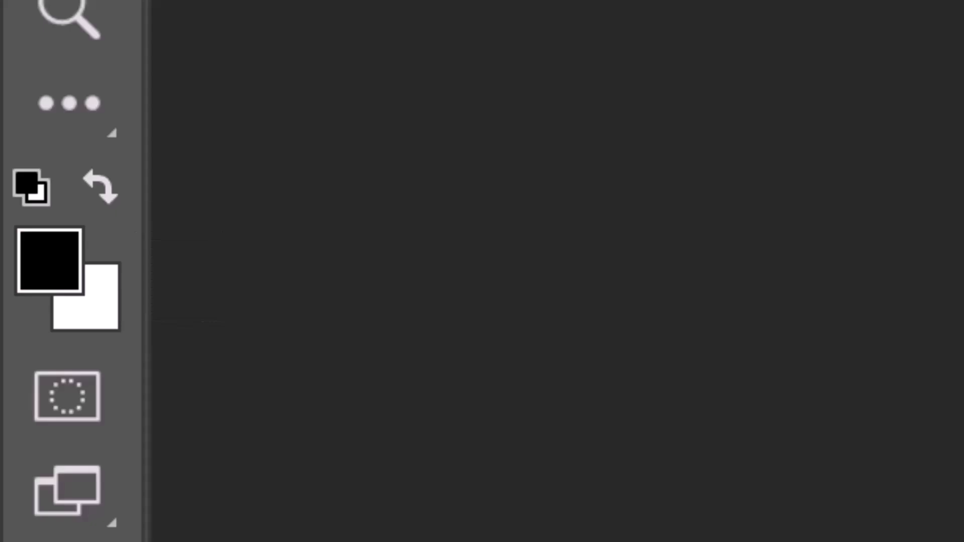
key("x")
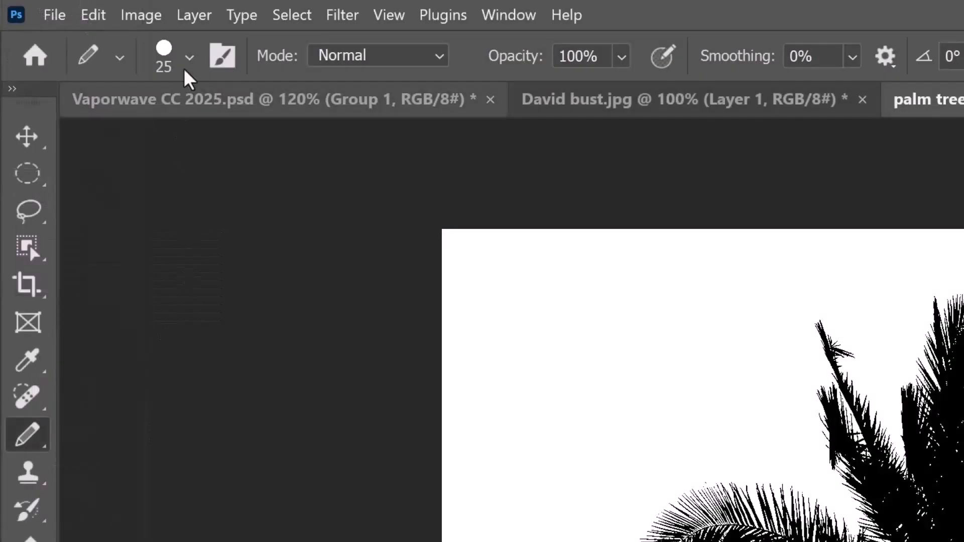
left_click(189, 57)
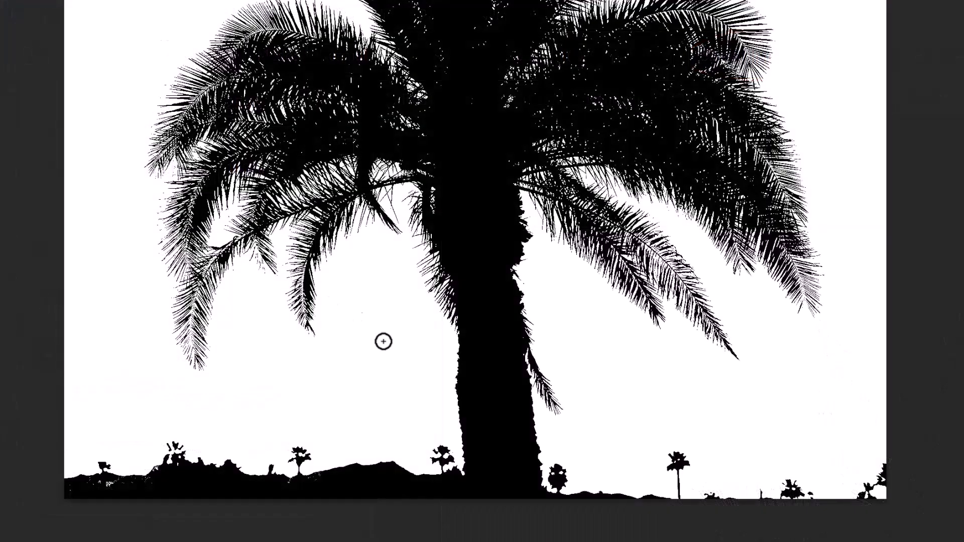
left_click_drag(441, 437, 435, 502)
mouse_move(555, 464)
left_mouse_down()
mouse_move(553, 504)
mouse_move(576, 487)
left_mouse_up()
Enlarge the pencil tip and paint the remaining hills and small trees along the image's lower edge white
key("bracketright")
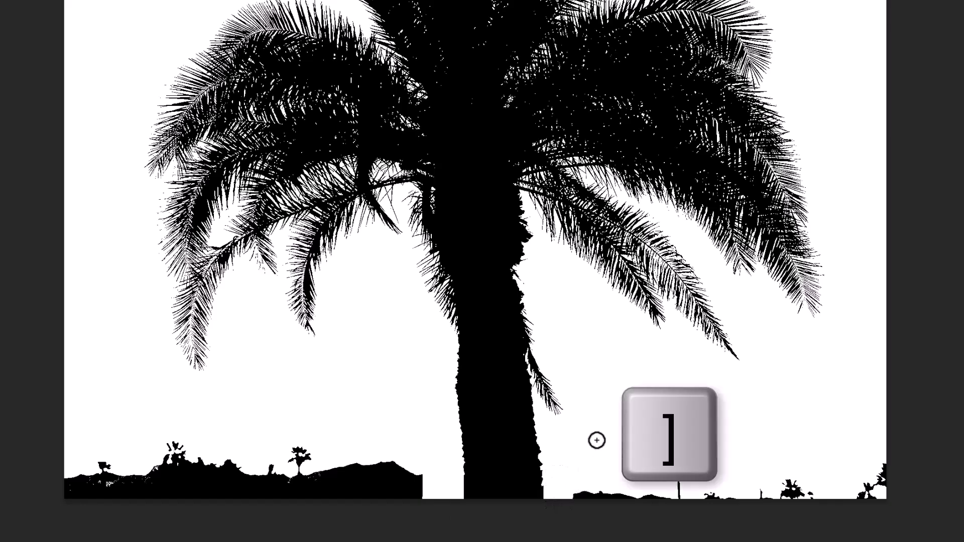
key("bracketright")
key("bracketright")
key("bracketright")
key("bracketright")
key("bracketright")
key("bracketright")
key("bracketright")
key("bracketright")
key("bracketright")
key("bracketright")
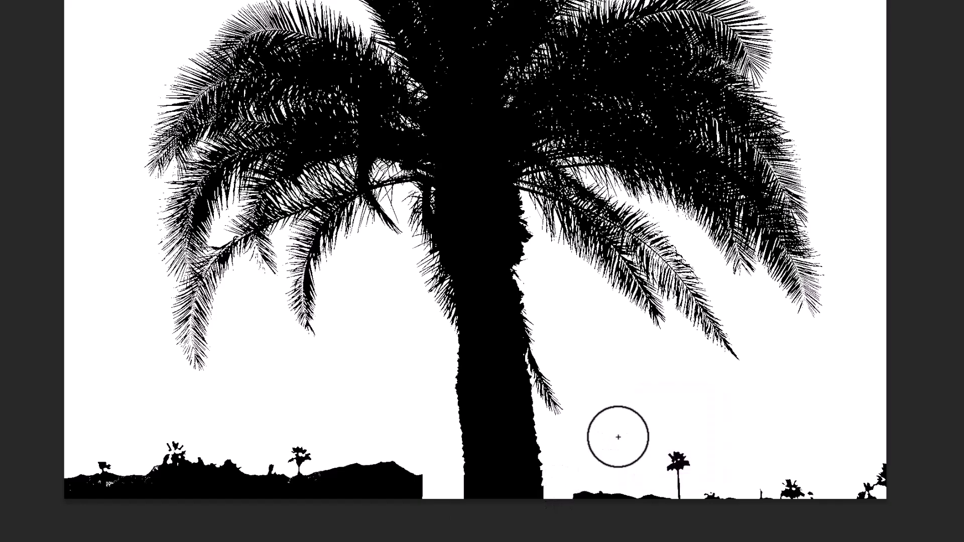
mouse_move(585, 488)
left_mouse_down()
mouse_move(652, 476)
mouse_move(779, 495)
left_mouse_up()
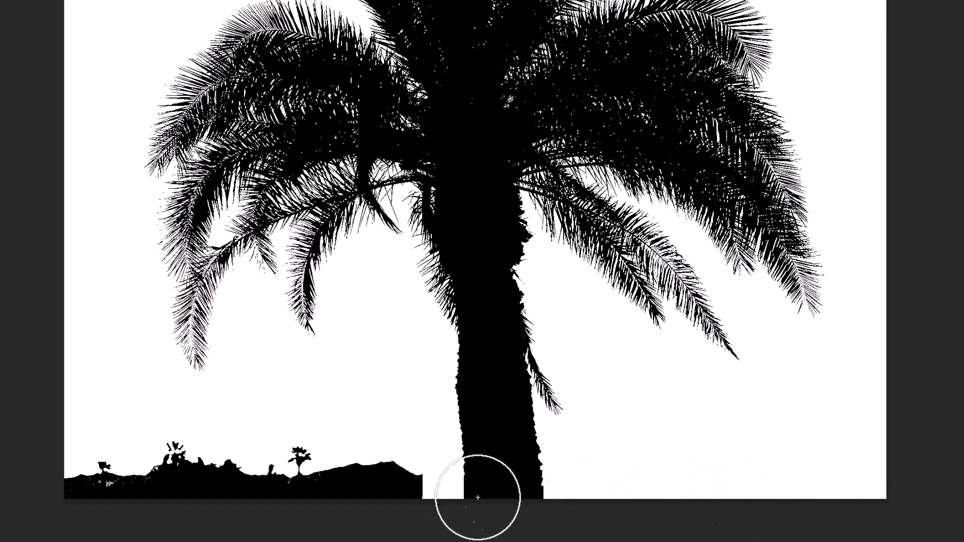
left_click_drag(424, 488, 40, 480)
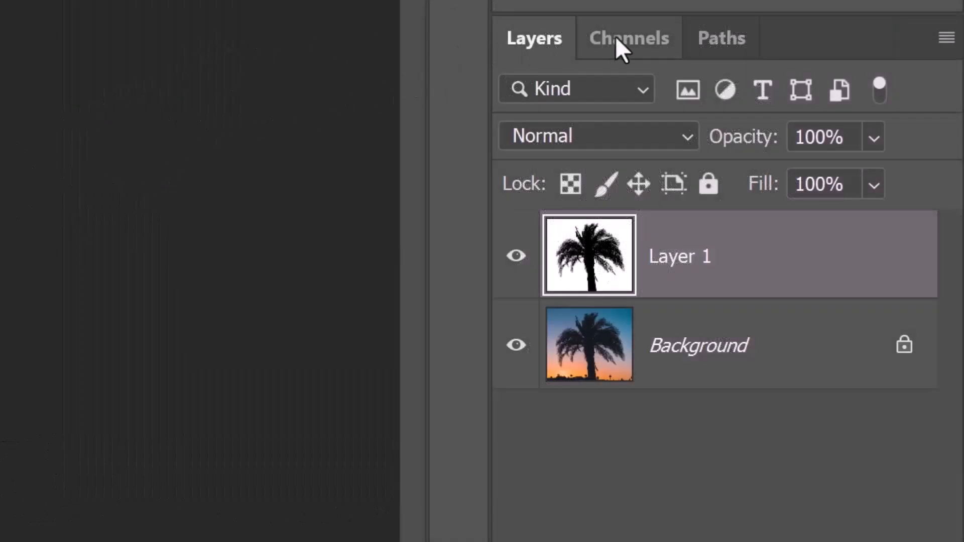
Load the RGB channel as a selection, delete the white areas from Layer 1 and deselect
left_click(621, 39)
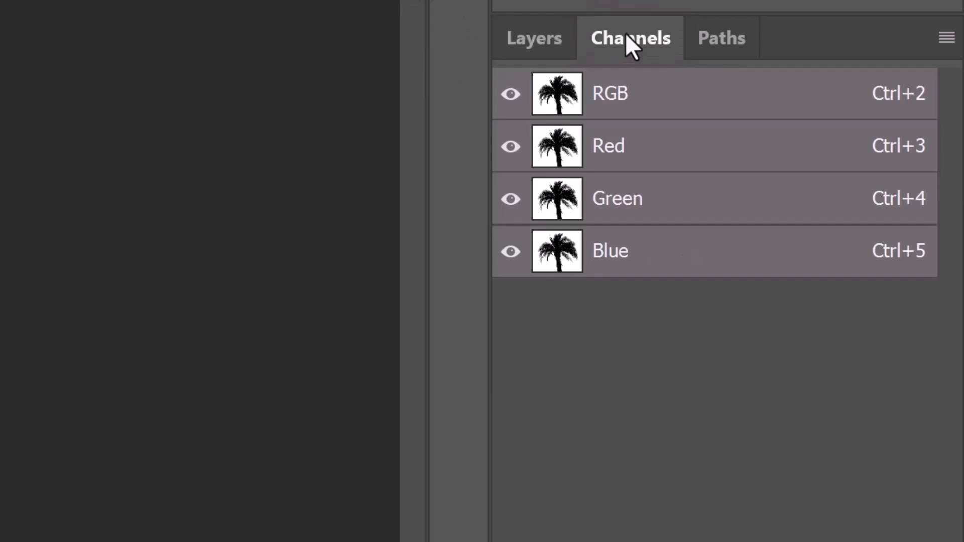
left_click(561, 91, "ctrl")
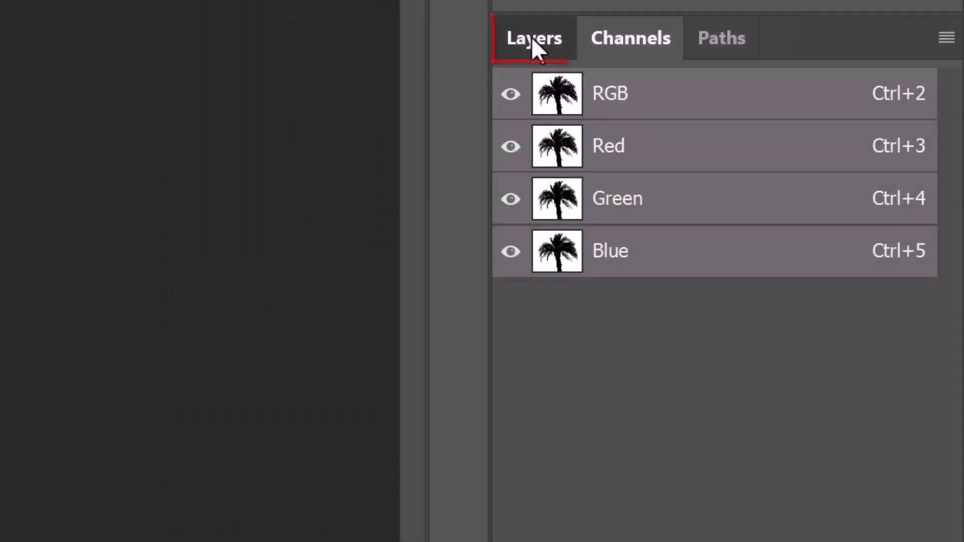
left_click(532, 38)
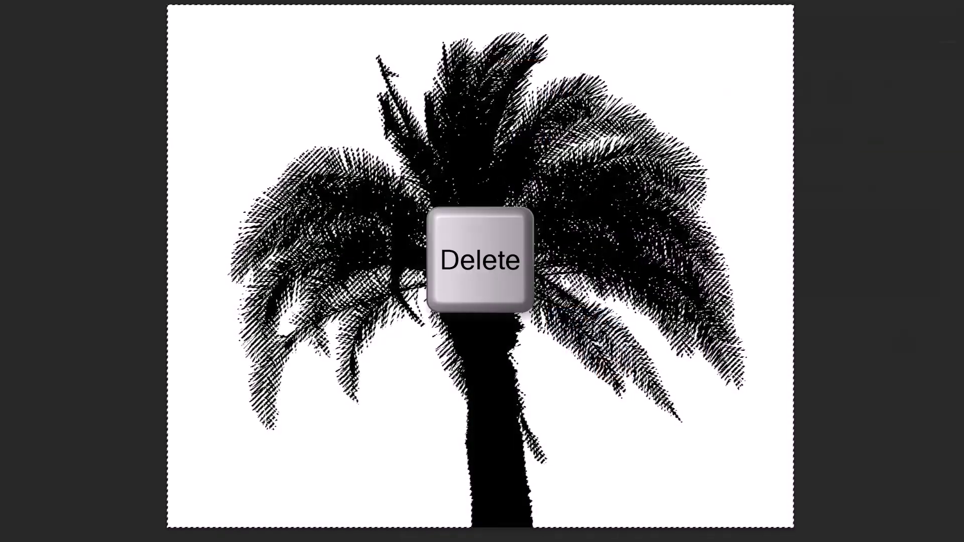
key("Delete")
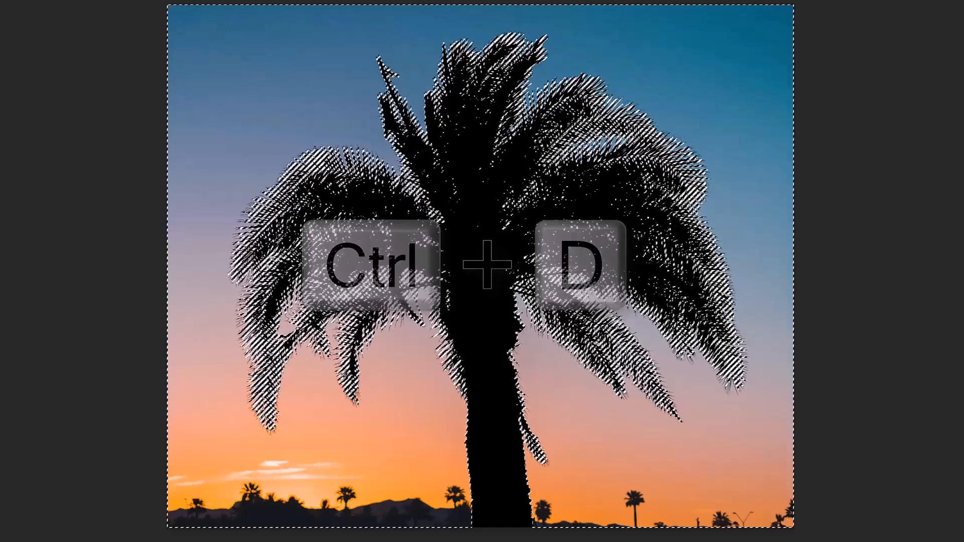
key("ctrl+d")
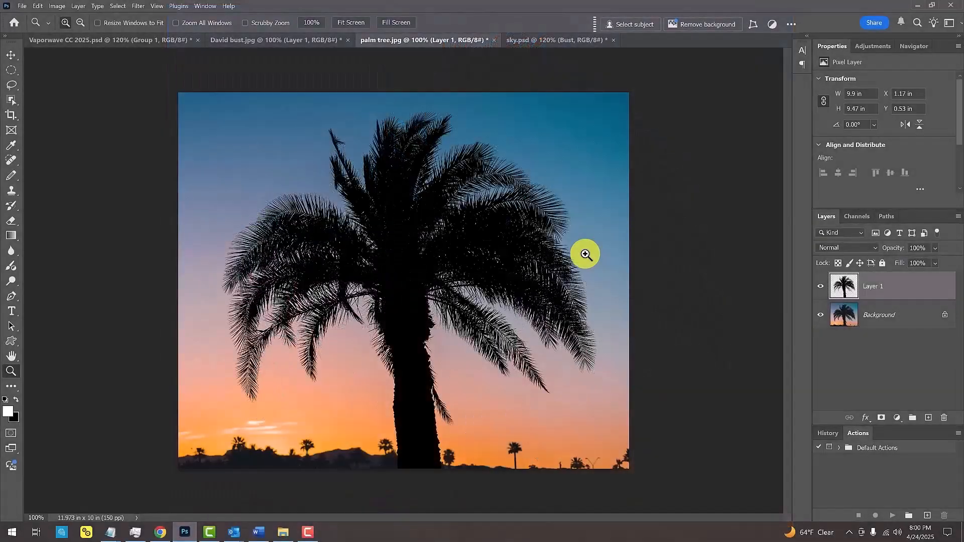
Move the palm tree cutout into the sky.psd document, over the left part of the scene
key("v")
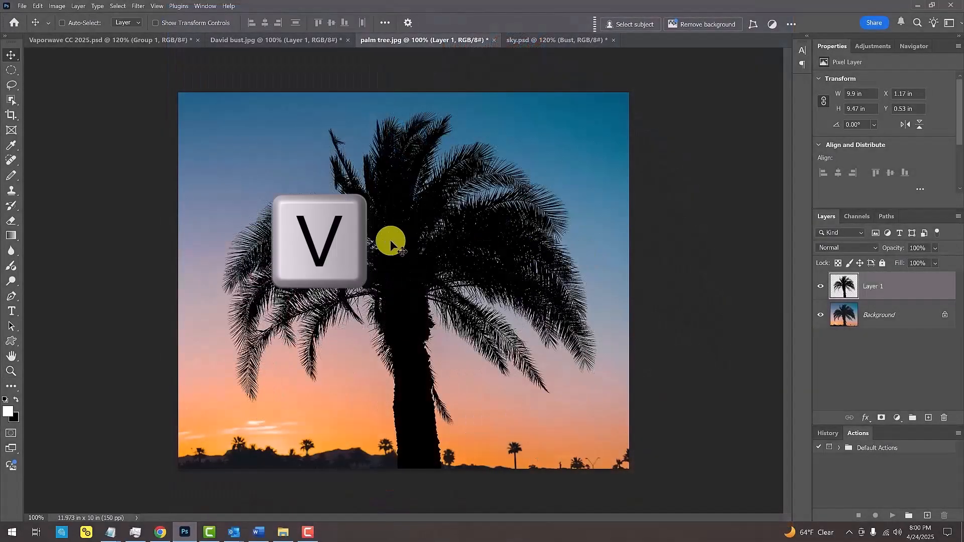
left_click_drag(391, 241, 454, 91)
left_click_drag(338, 213, 288, 296)
Scale the palm tree down to about 4 in wide and place it to the right of the bust, its trunk base just below the horizon
key("ctrl+t")
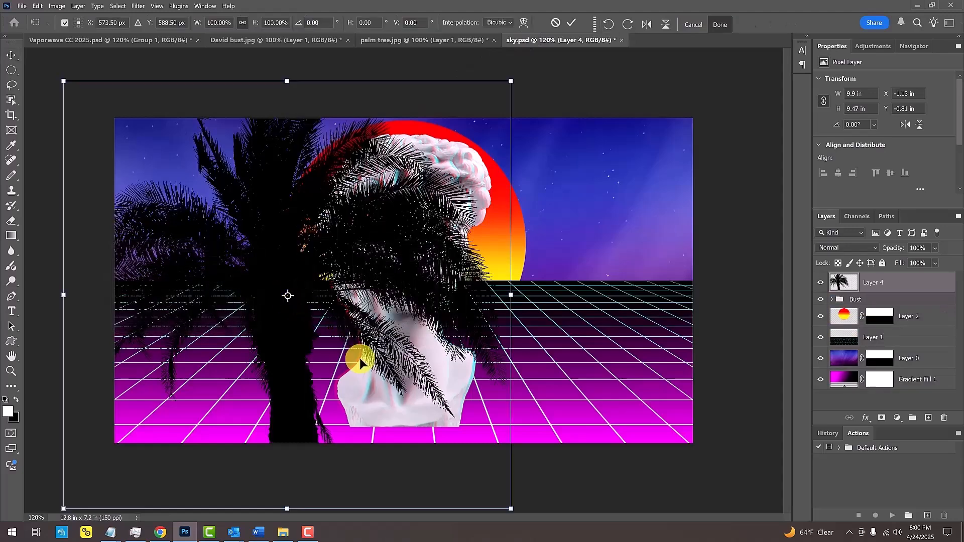
left_click_drag(511, 508, 273, 276)
left_click_drag(240, 249, 291, 292)
left_click_drag(324, 325, 295, 295)
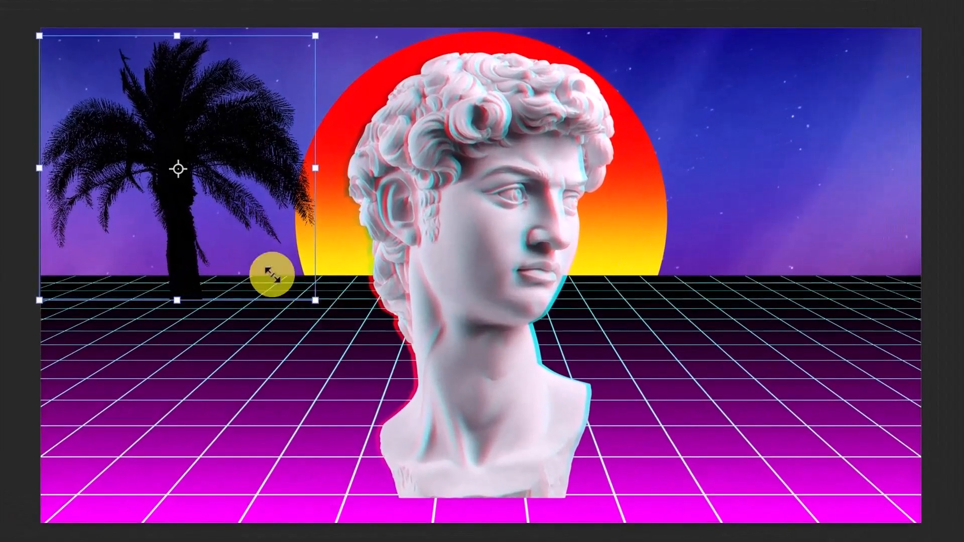
left_click_drag(131, 205, 714, 207)
key("Return")
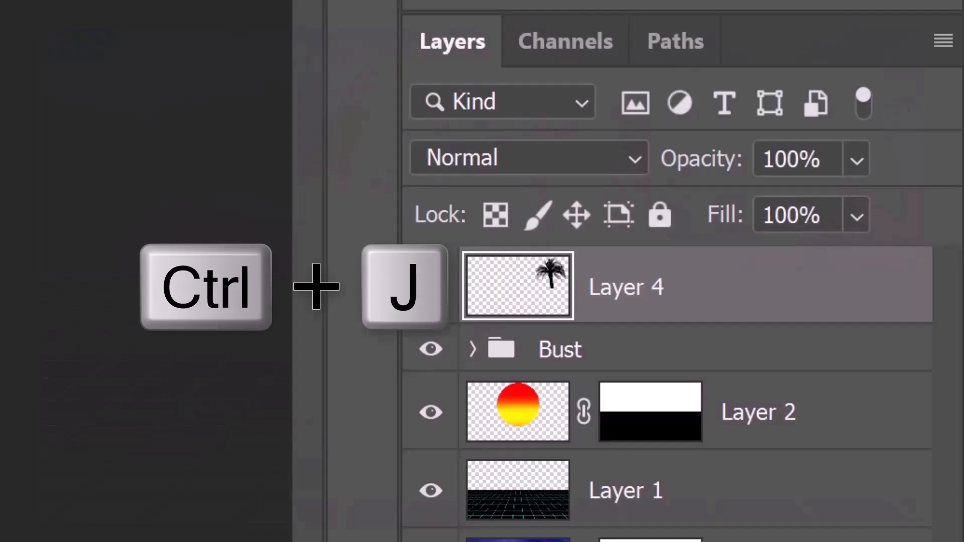
Duplicate the palm tree layer, flip the copy horizontally and move it level to the other side of the bust
key("ctrl+j")
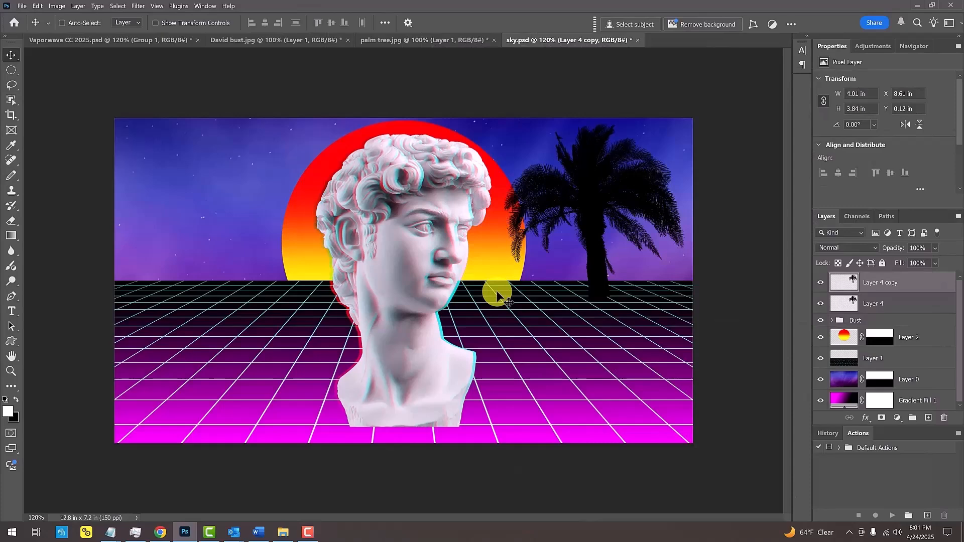
key("ctrl+t")
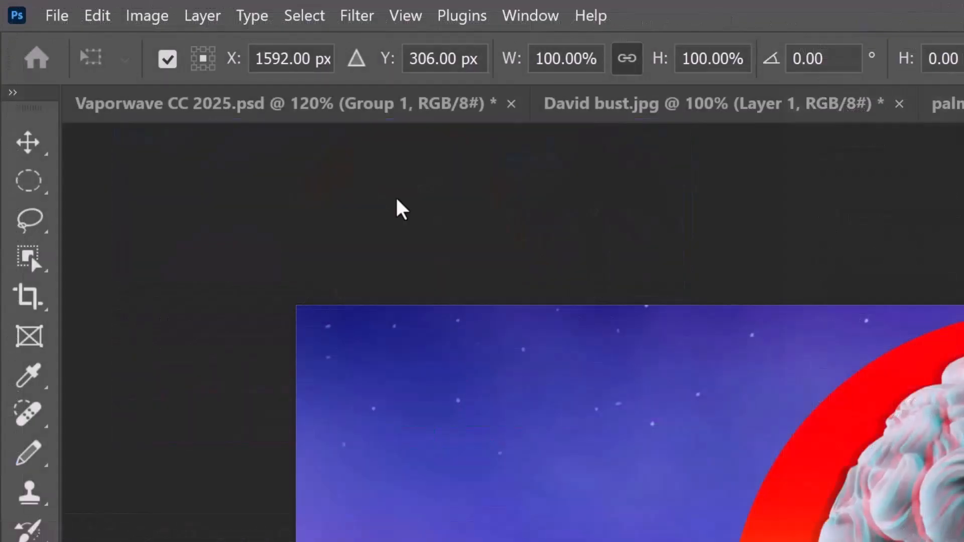
left_click(37, 6)
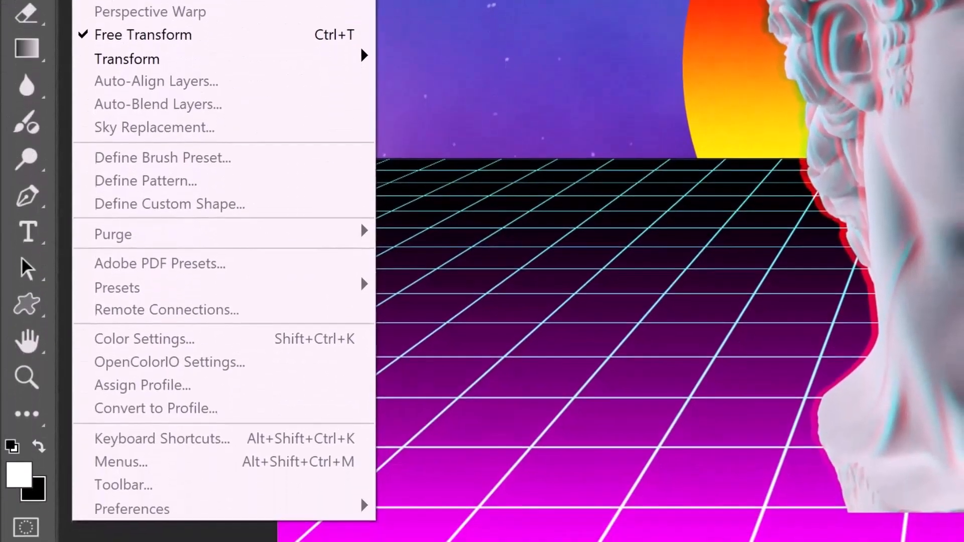
mouse_move(146, 65)
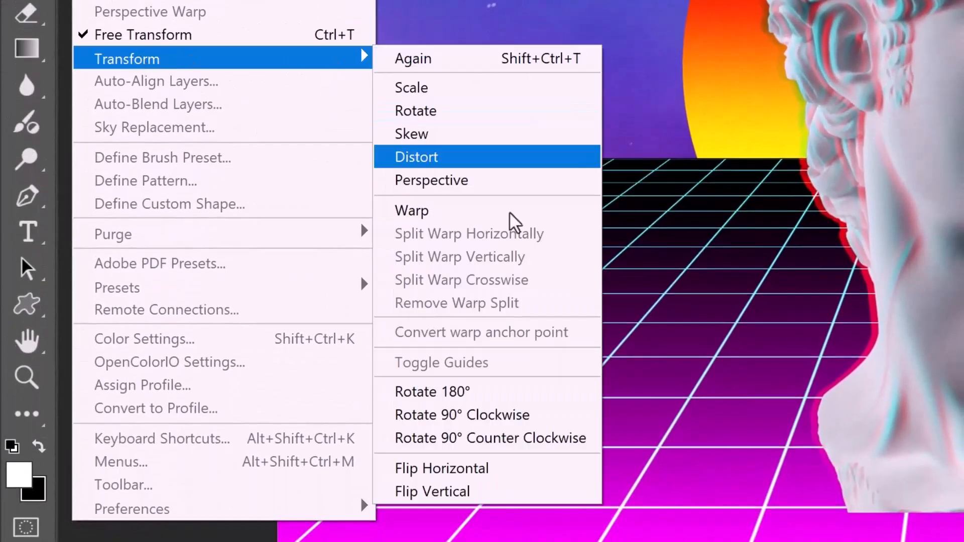
left_click(444, 473)
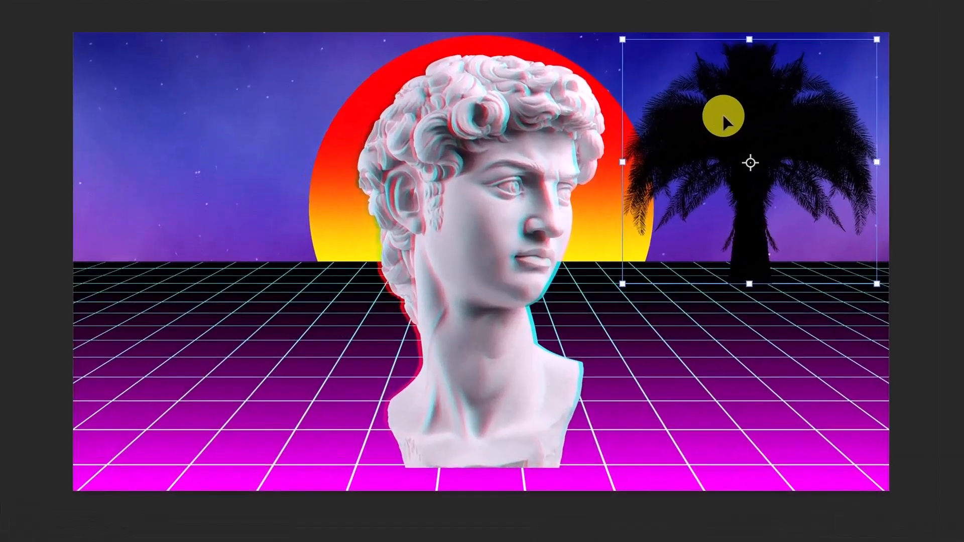
key("shift")
left_click_drag(723, 120, 186, 144)
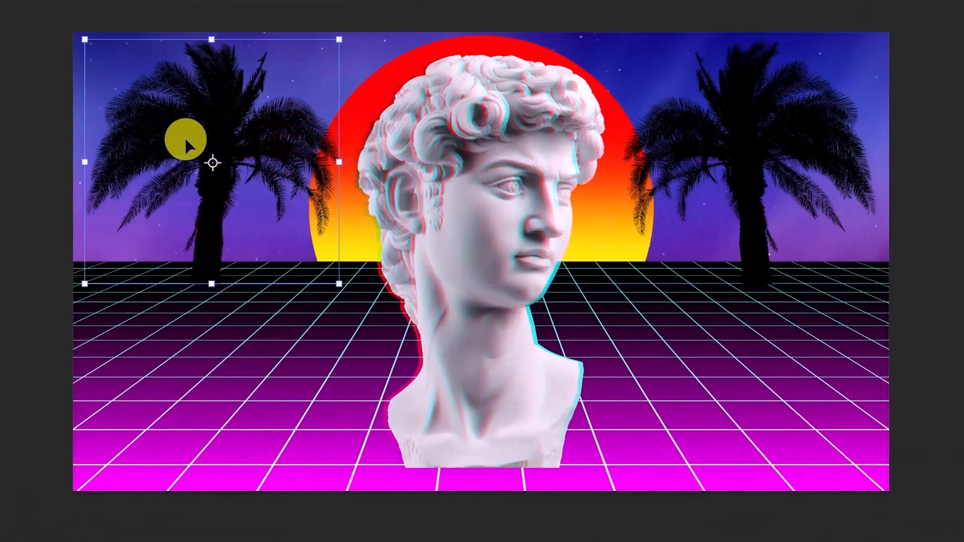
key("Return")
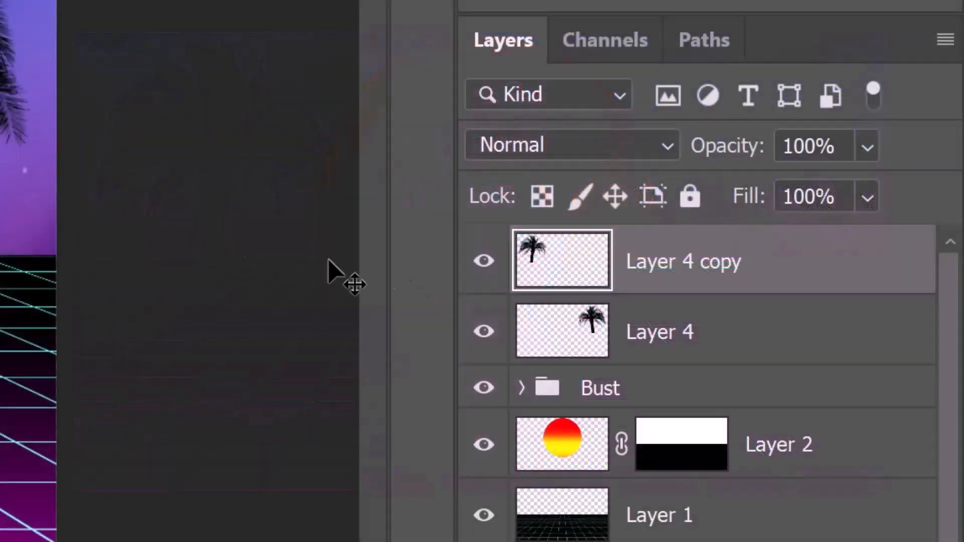
Group Layer 4 and Layer 4 copy, and copy Layer 2's mask onto the group
left_click(560, 334, "shift")
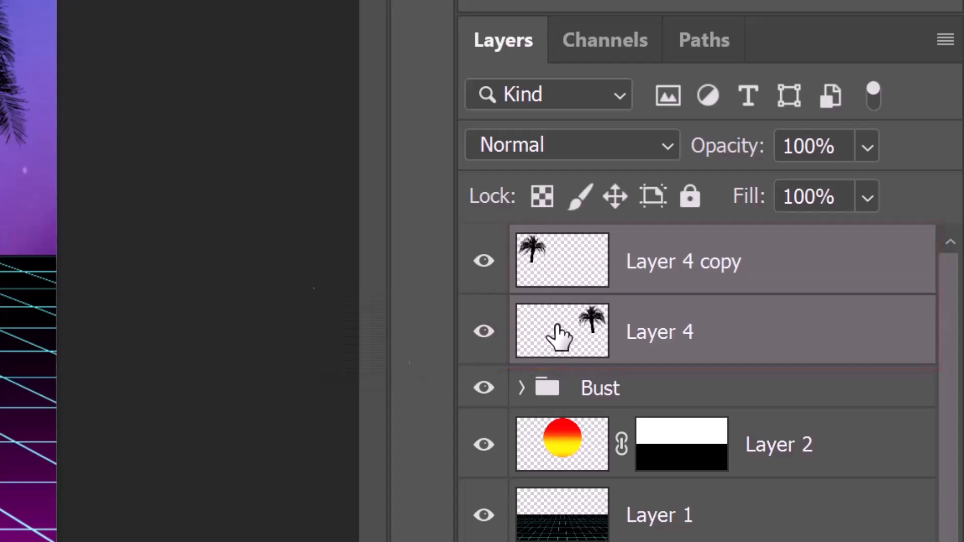
key("ctrl+g")
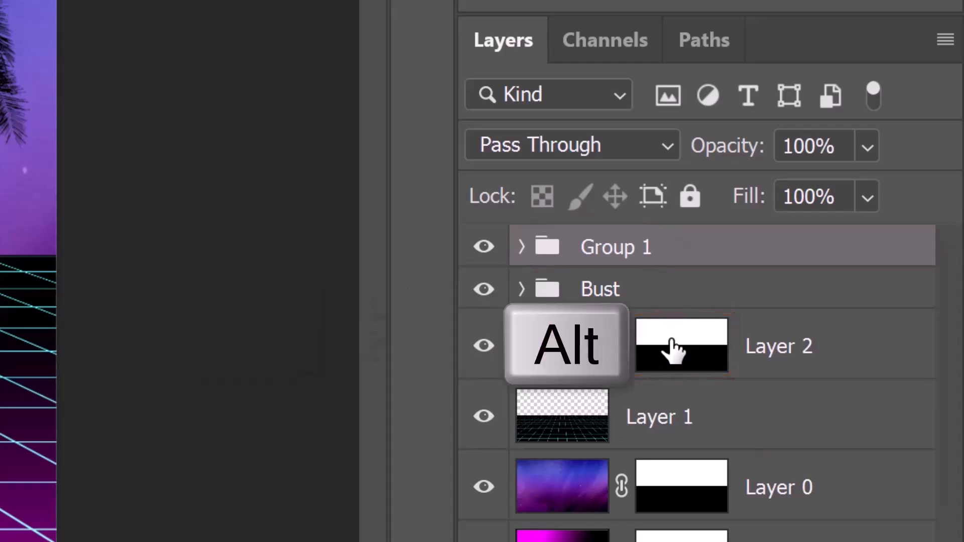
left_click_drag(673, 349, 678, 251)
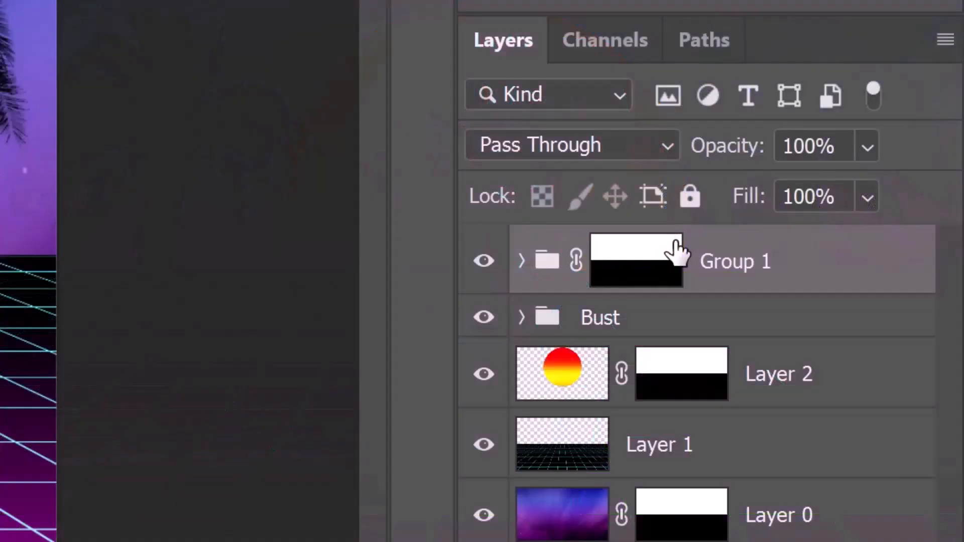
Rename the new group as "palm trees"
double_click(723, 261)
type("palm trees")
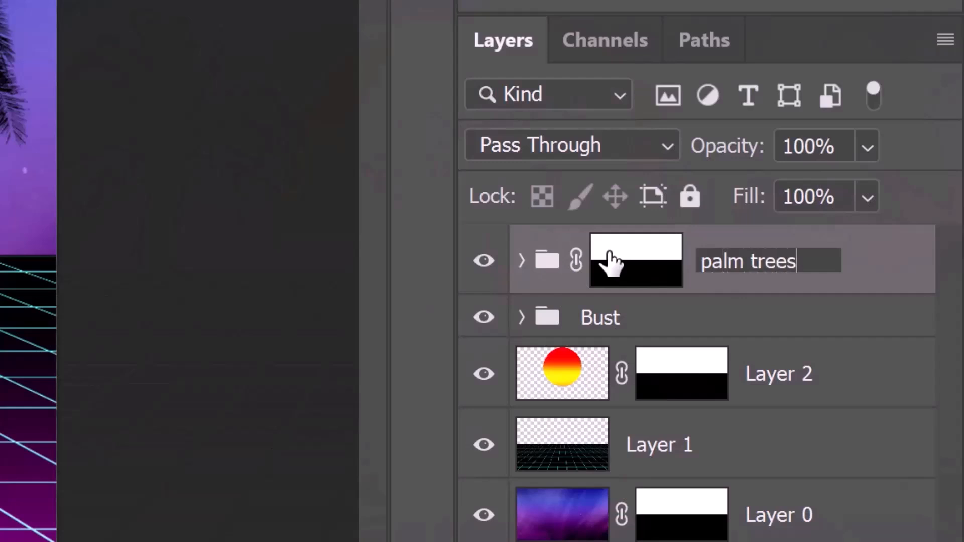
key("Return")
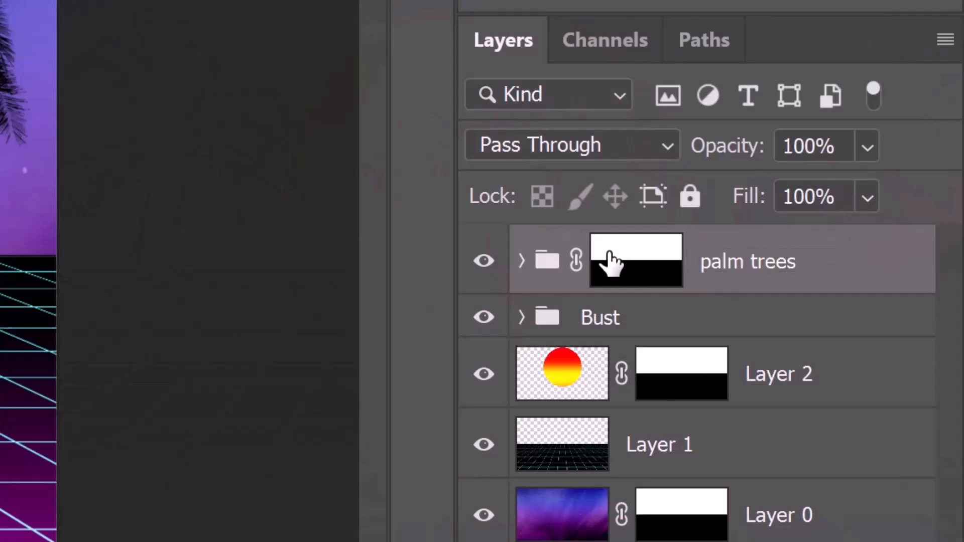
Add an Outer Glow to the palm trees group with a size of 106 px and the Color Dodge blend mode
double_click(848, 265)
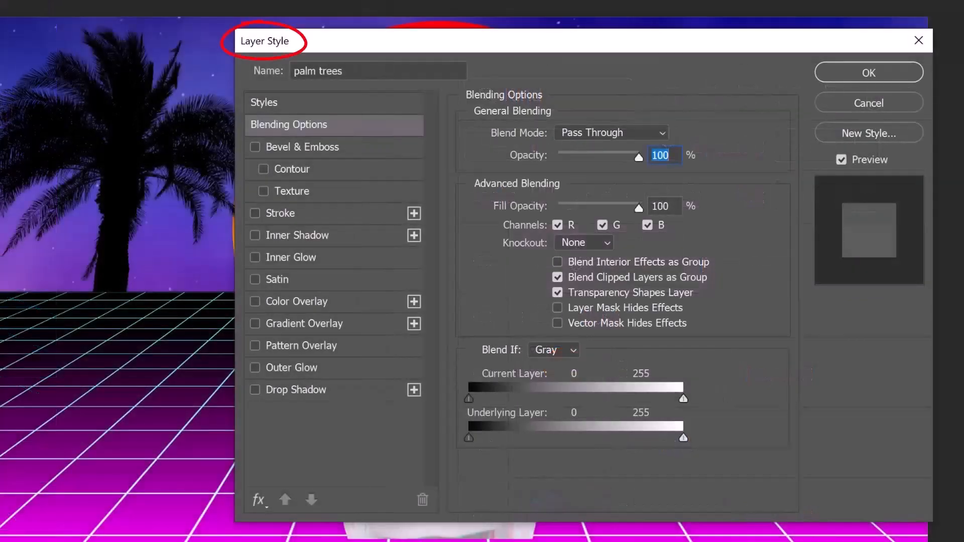
left_click(285, 368)
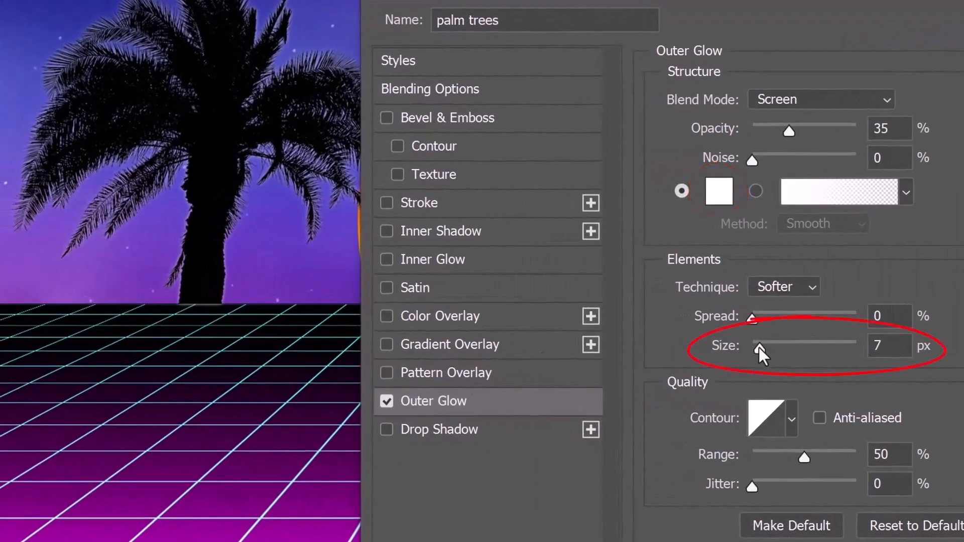
left_click_drag(760, 348, 803, 353)
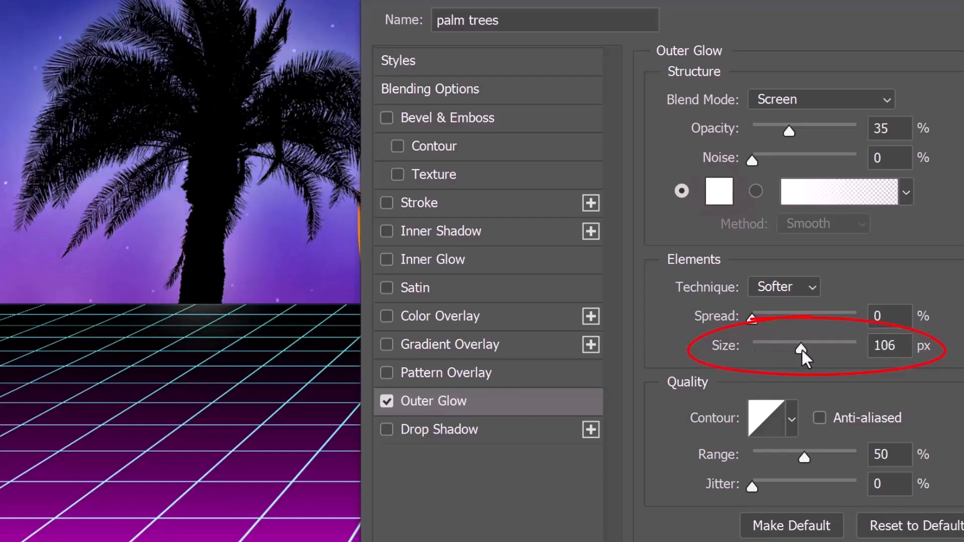
left_click(876, 99)
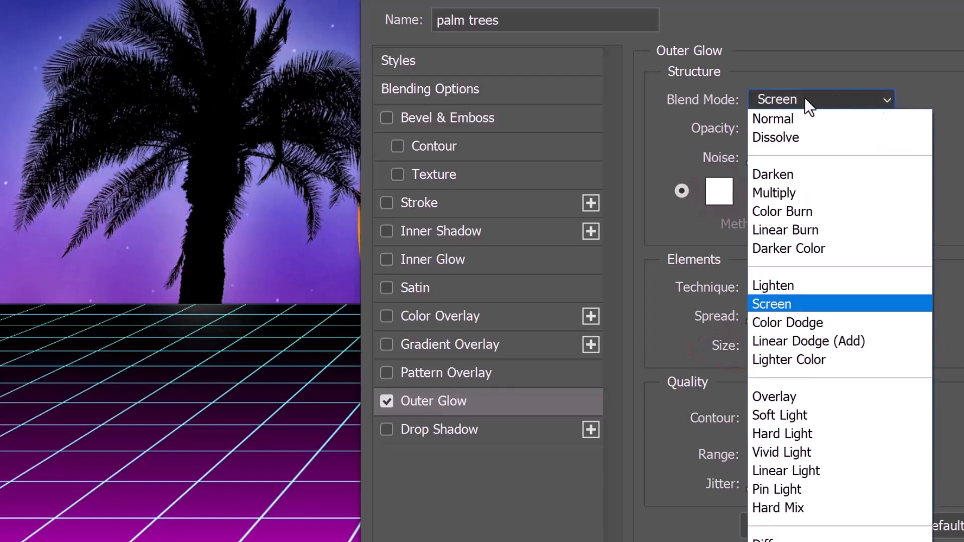
left_click(787, 323)
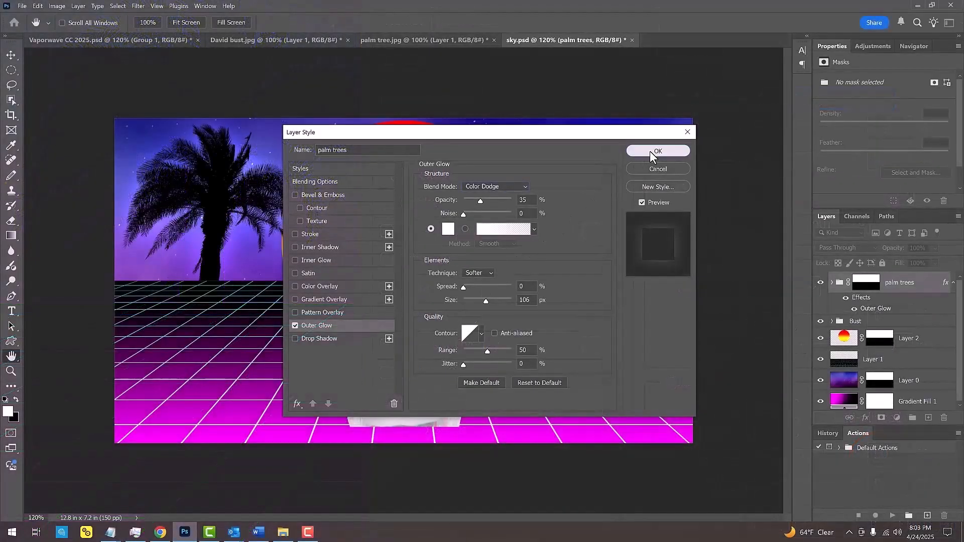
left_click(654, 151)
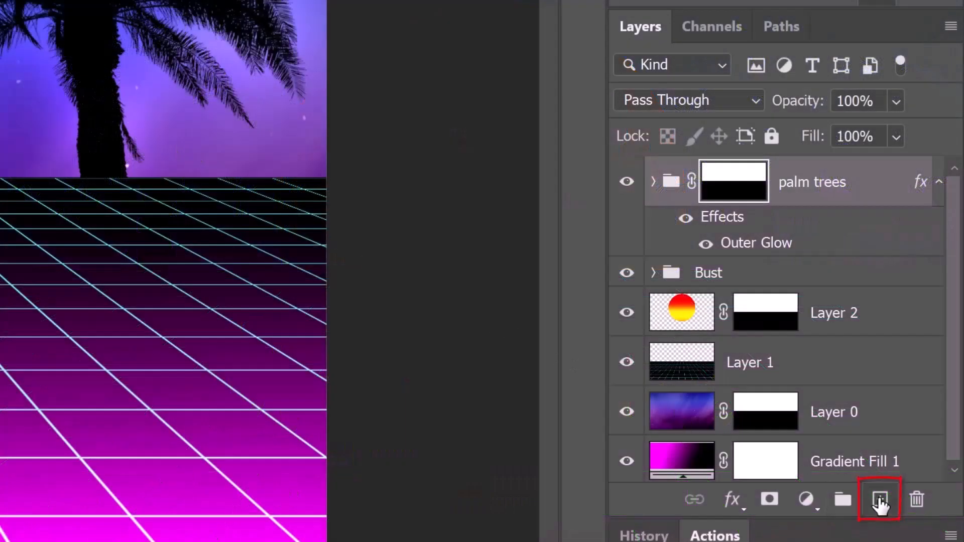
Add a new layer and start a horizontal text in Mistral Regular, 150 pt, over the lower part of the bust
left_click(880, 500)
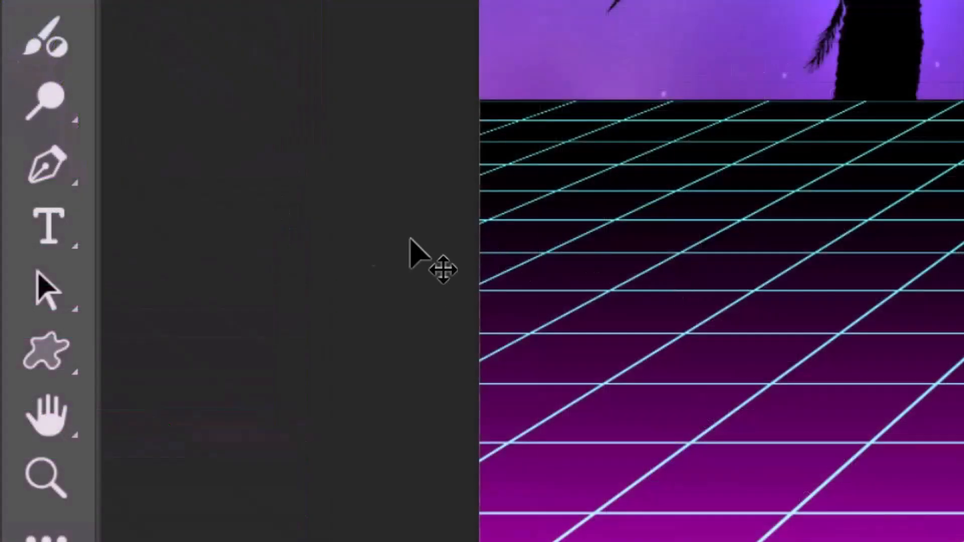
left_click(64, 232)
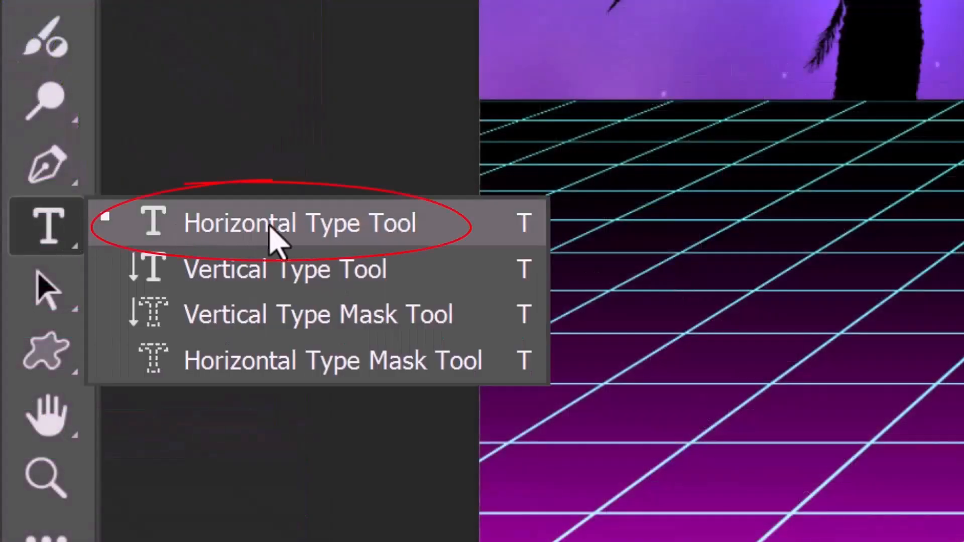
left_click(274, 236)
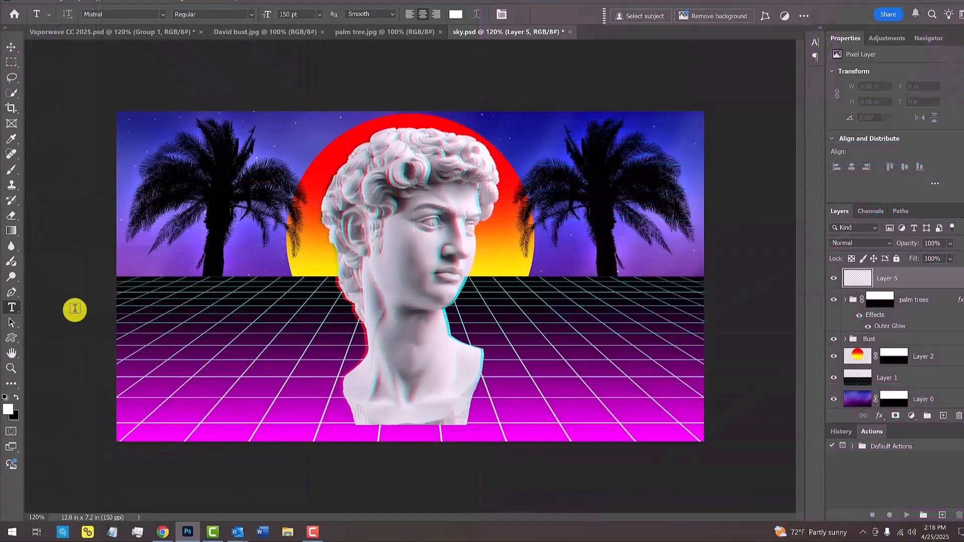
left_click(407, 373)
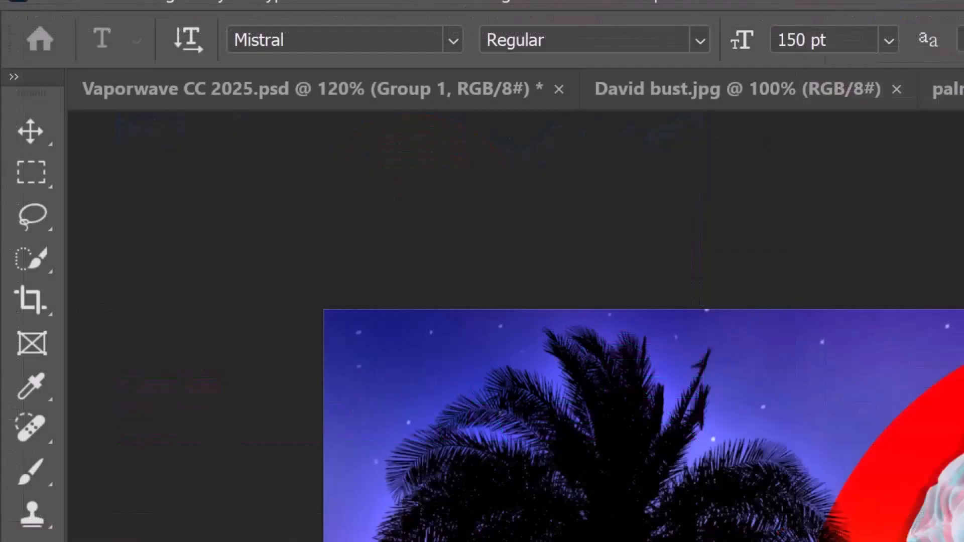
left_click(161, 13)
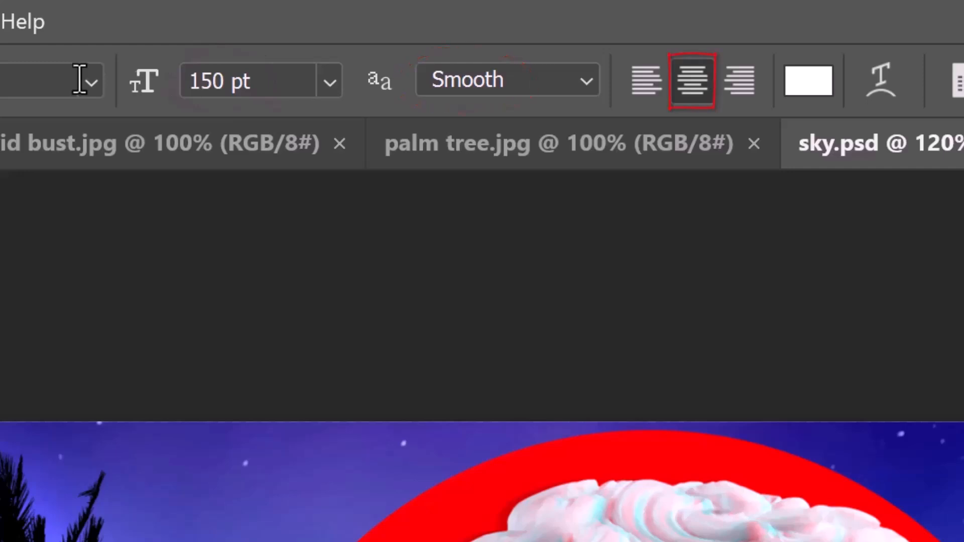
Set the text colour to yellow, ffe400
left_click(808, 91)
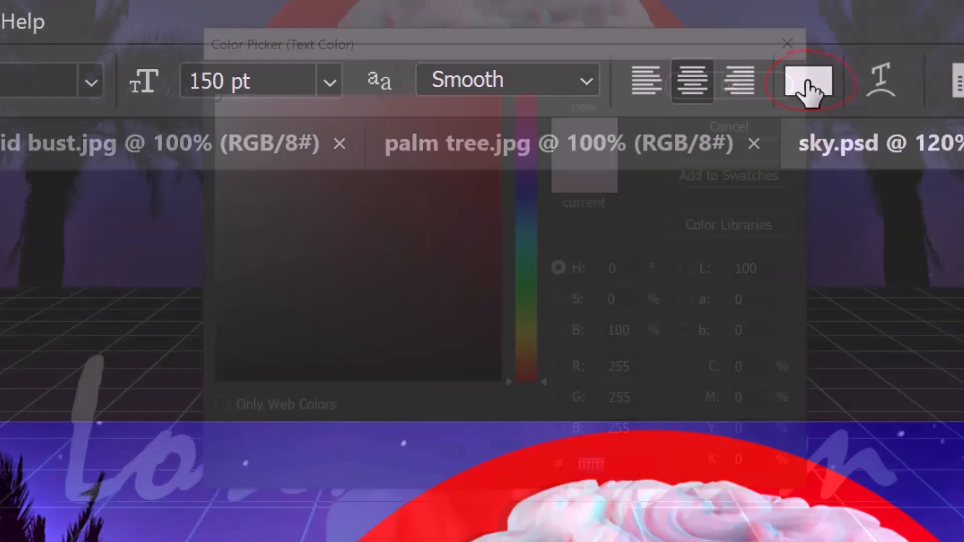
left_click(534, 339)
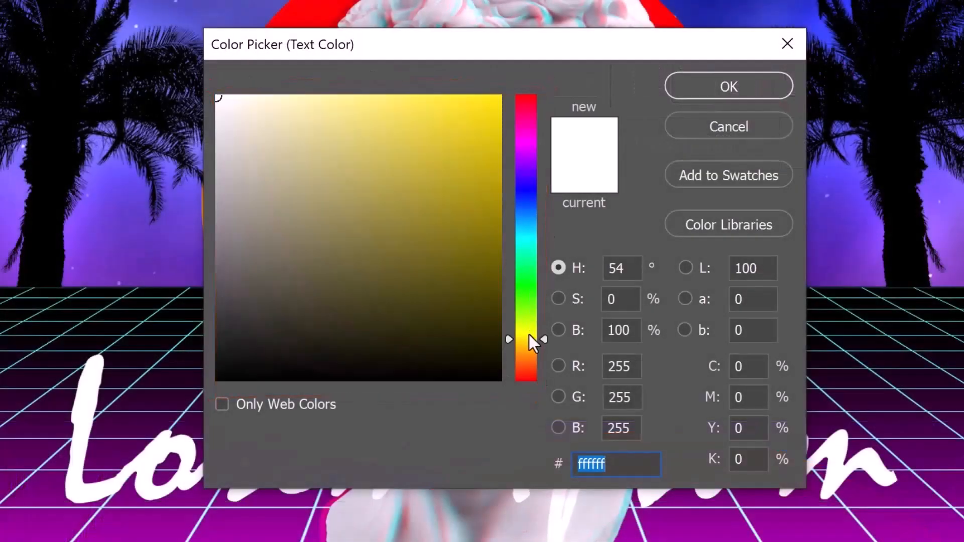
left_click_drag(473, 140, 539, 61)
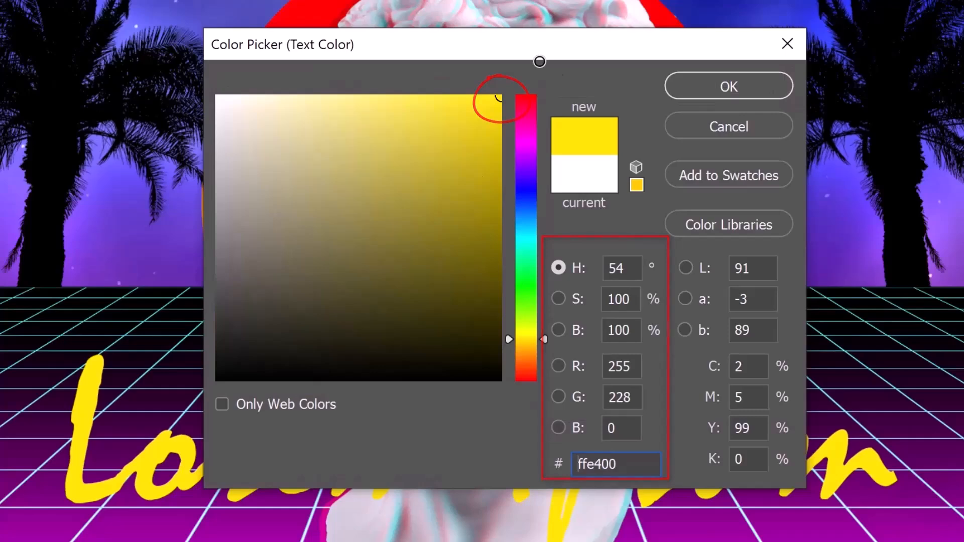
left_click(717, 85)
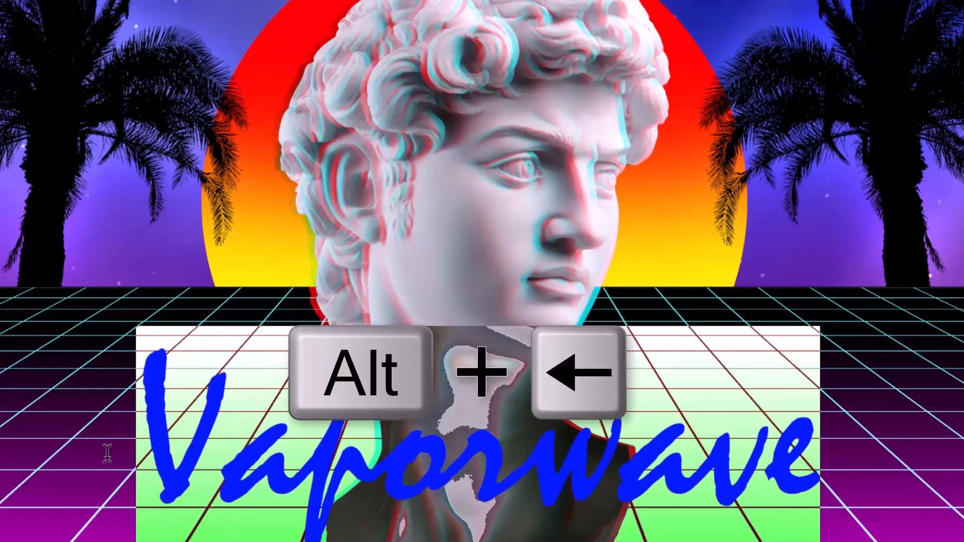
Enter "Vaporwave" as the text, widen and then tighten its letter spacing, and commit it
key("alt+Right")
key("alt+Right")
key("alt+Right")
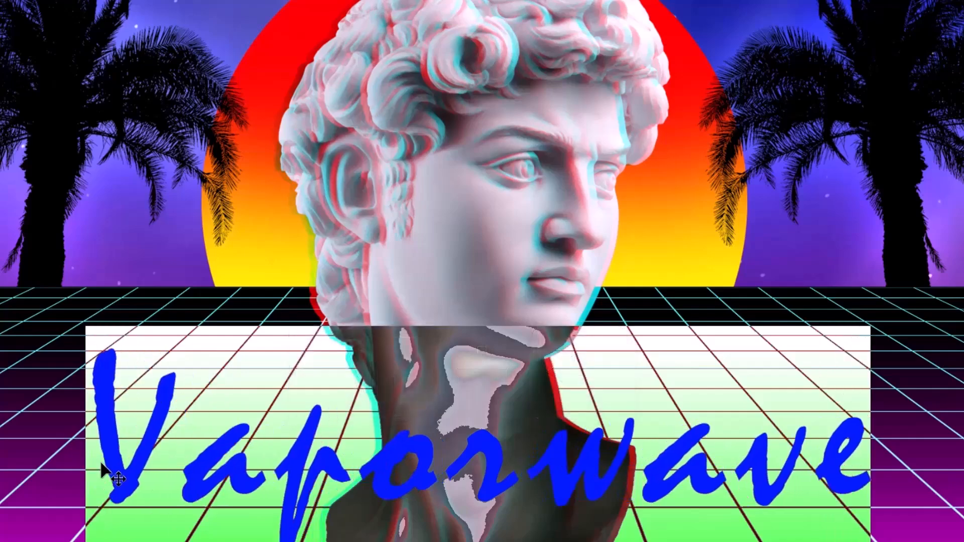
key("alt+Left")
key("alt+Left")
key("alt+Left")
key("ctrl+Return")
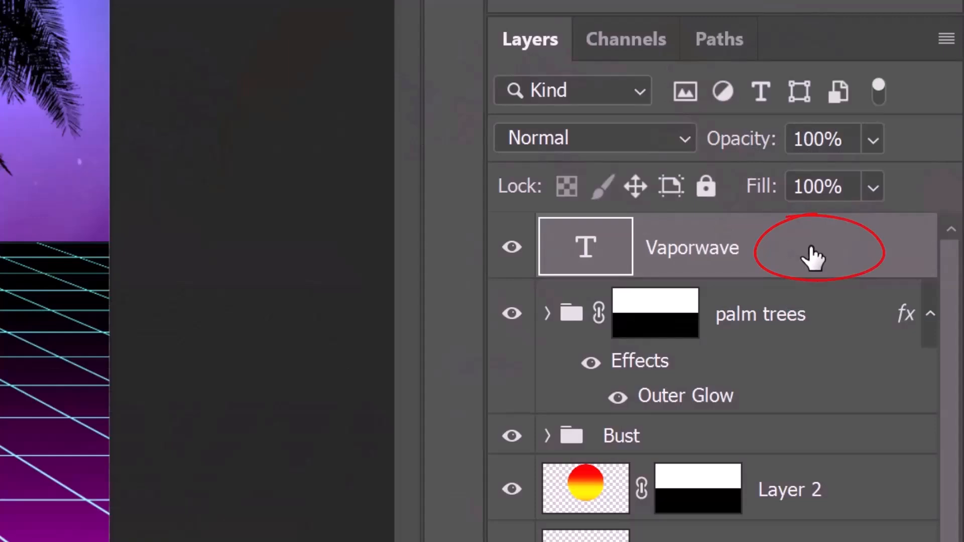
Add an Outer Glow to the Vaporwave text with the Subtract blend mode, 35% opacity and a size of 100 px
double_click(814, 258)
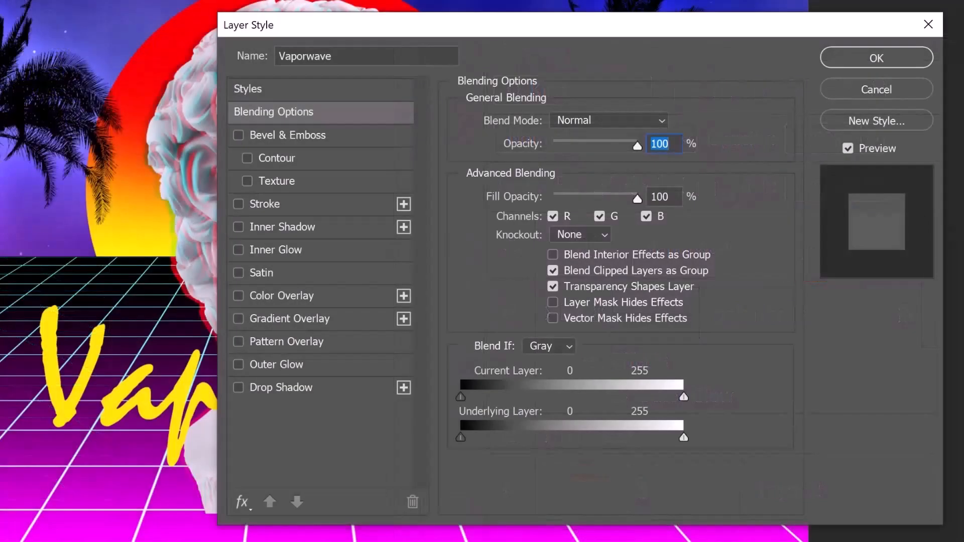
left_click(282, 365)
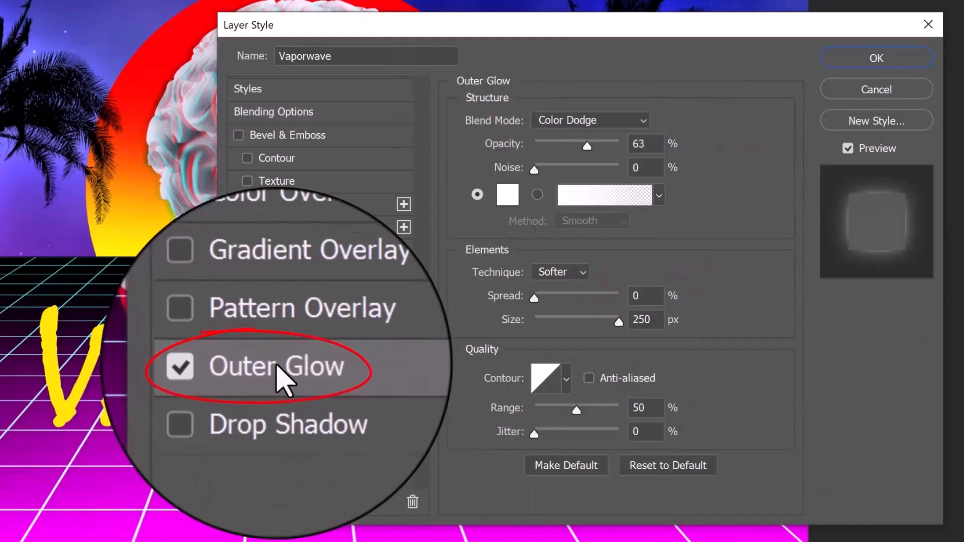
left_click(642, 121)
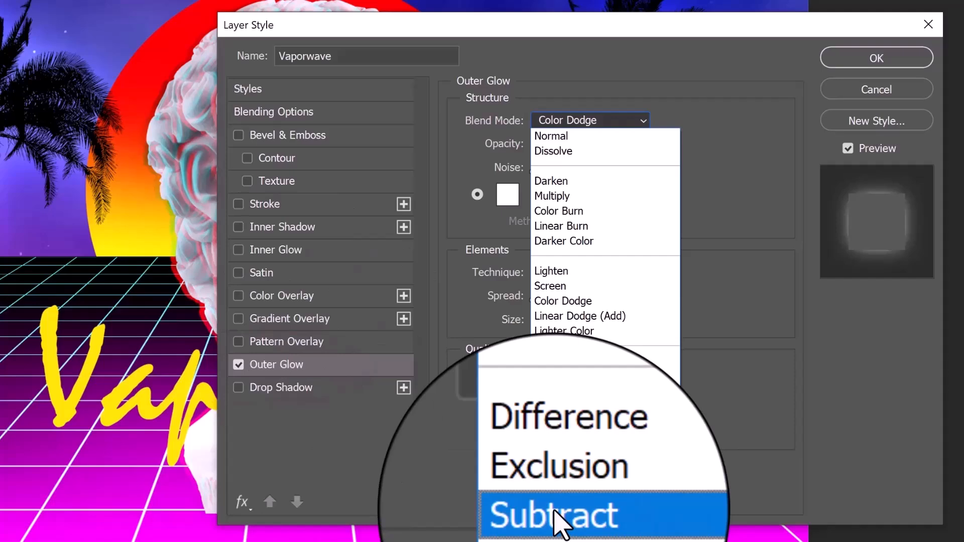
left_click(554, 509)
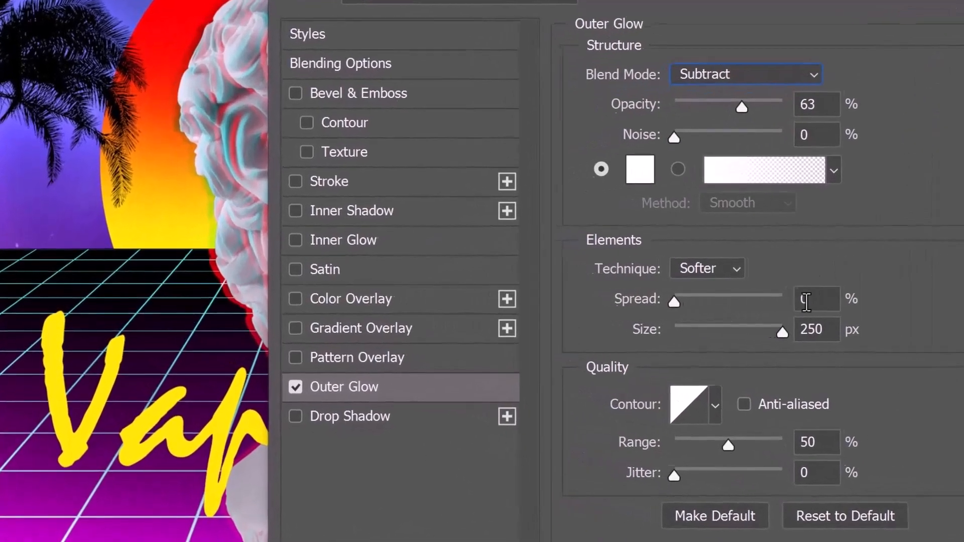
key("Tab")
type("35")
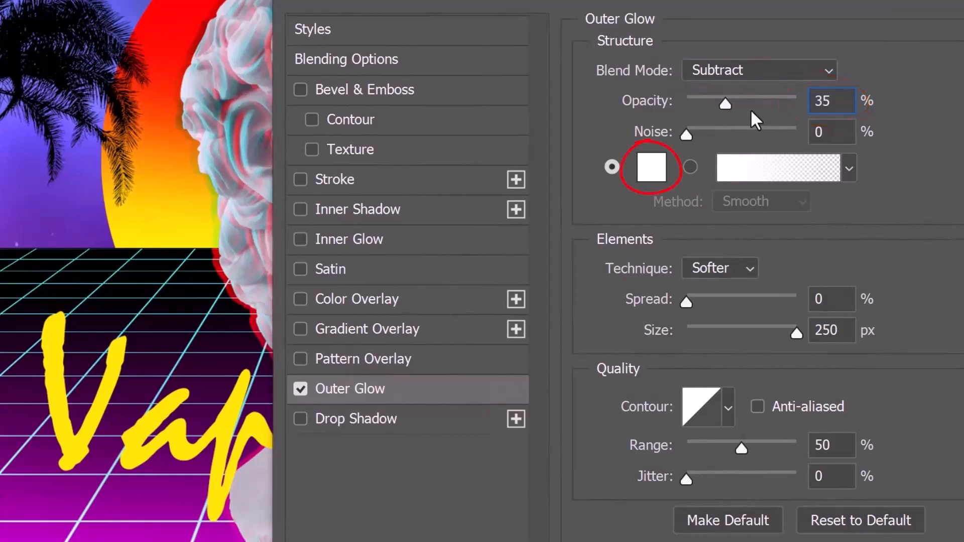
left_click_drag(840, 331, 747, 339)
type("100")
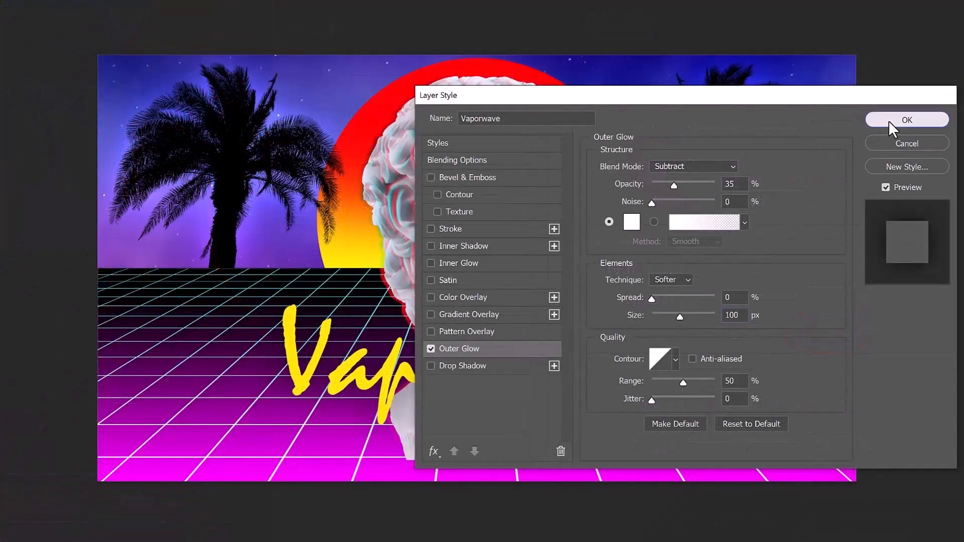
left_click(888, 121)
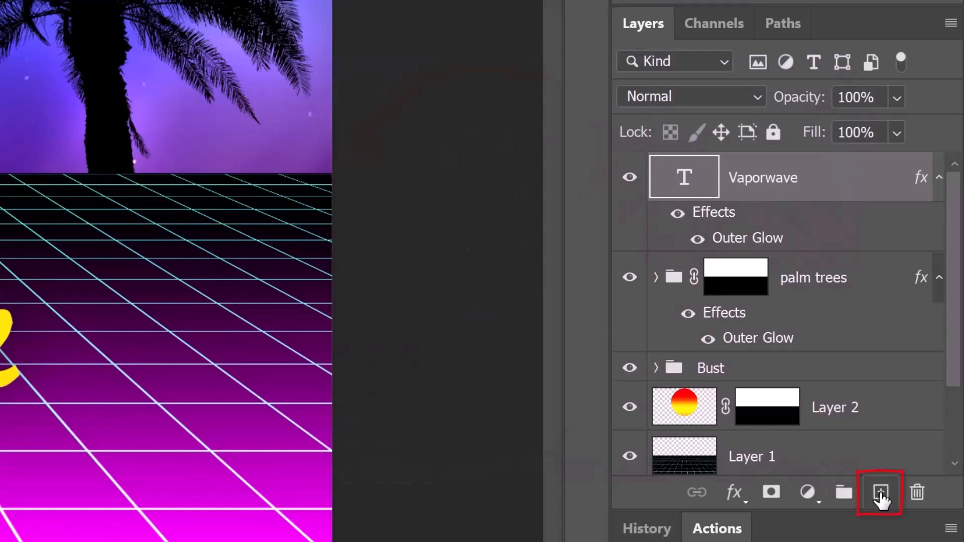
Add a new layer and start a text line in Arial Black, 40 pt, across the base of the bust
left_click(880, 495)
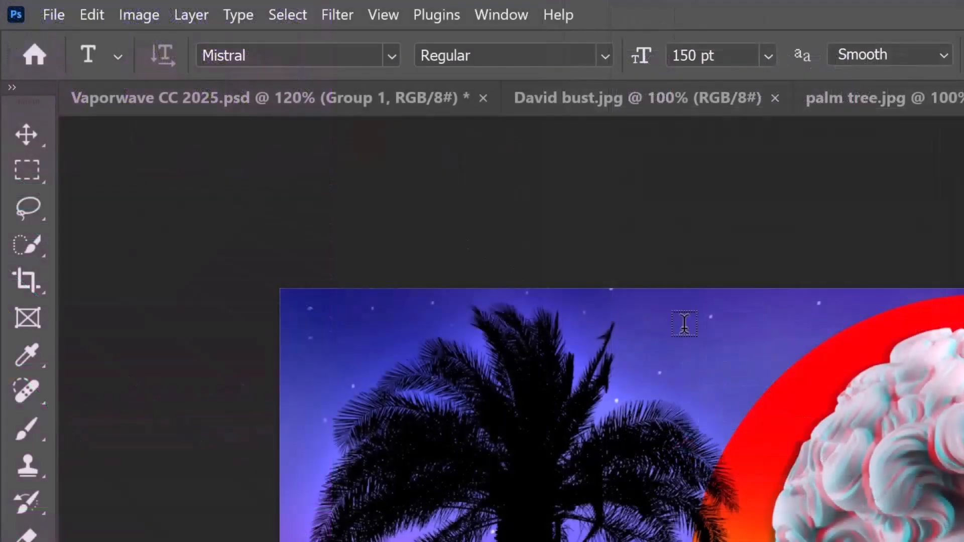
left_click(355, 63)
type("arial")
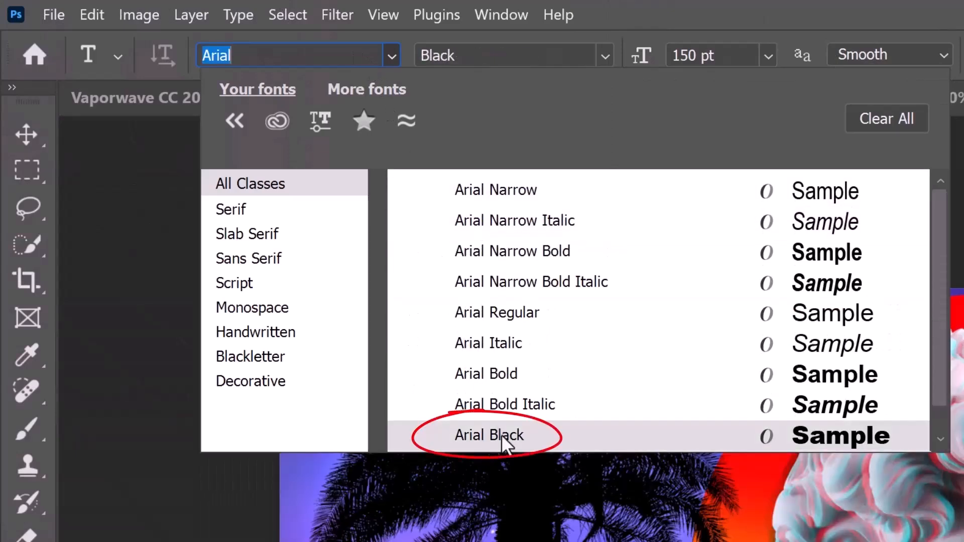
left_click(501, 435)
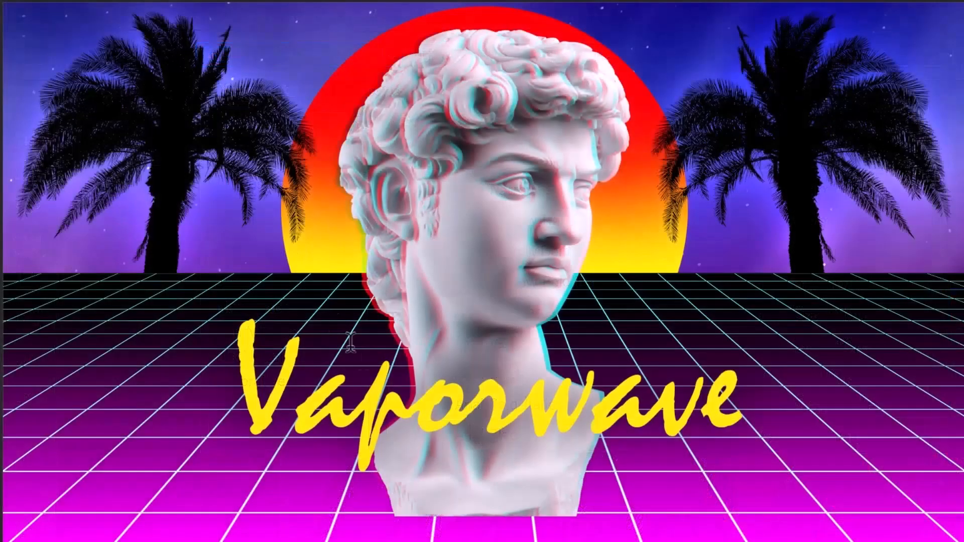
left_click(486, 496)
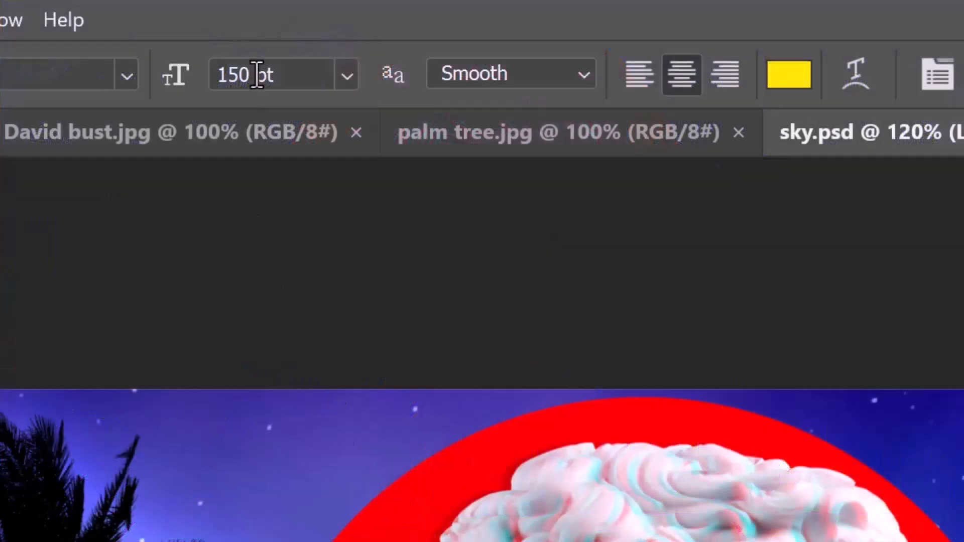
double_click(258, 73)
type("40")
key("Return")
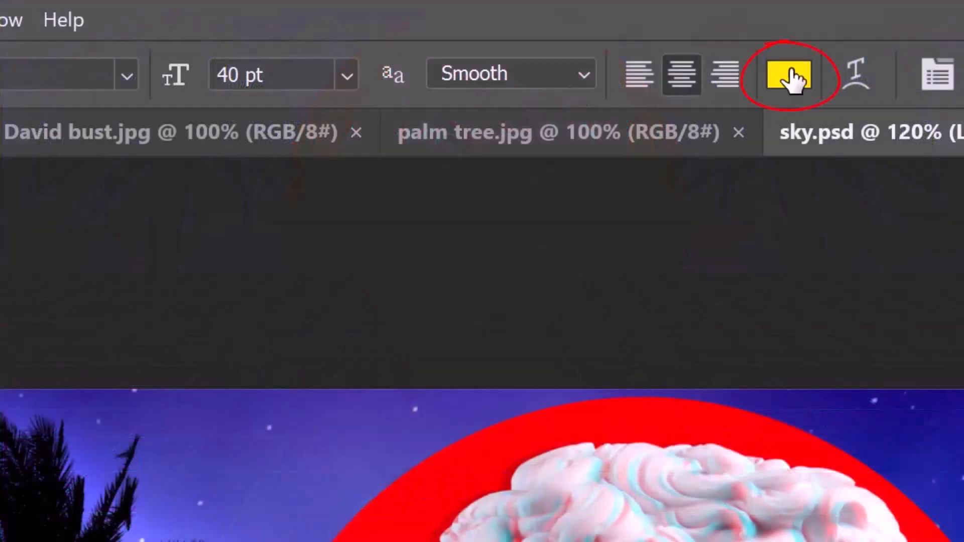
Set the colour of the new text to white, ffffff
left_click(791, 76)
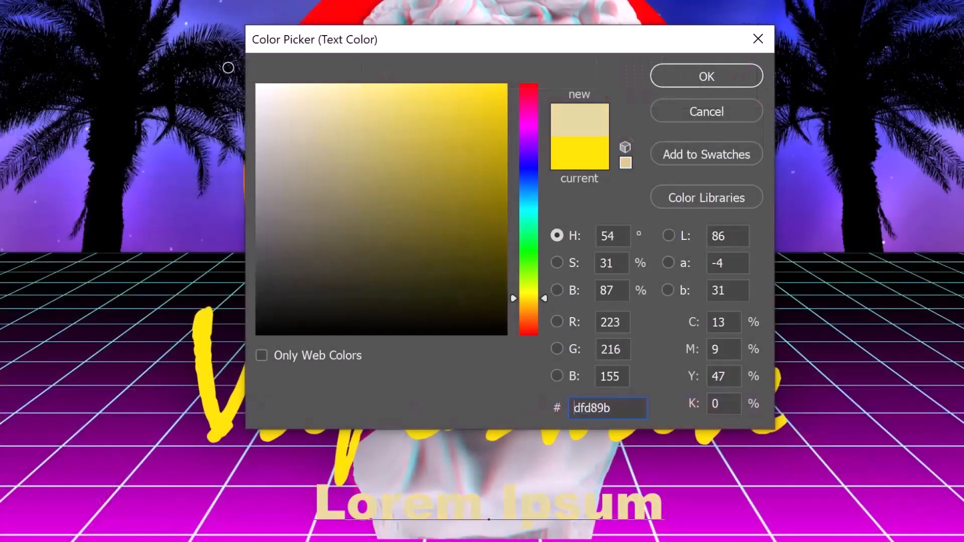
left_click(258, 86)
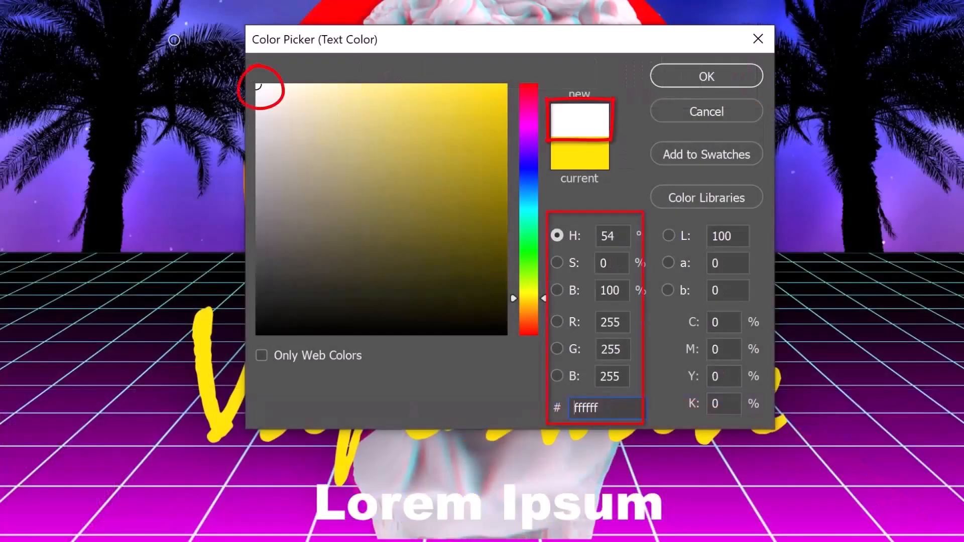
left_click(677, 73)
Enter "AESTHETIC" as the text and widen its letter spacing until it spans nearly the full width of the image
type("AESTHETIC")
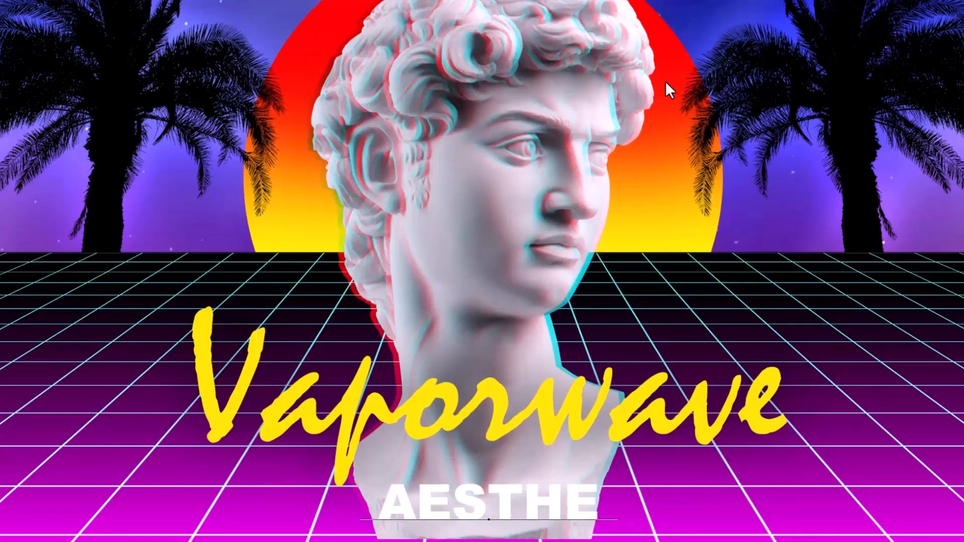
left_click_drag(649, 501, 263, 487)
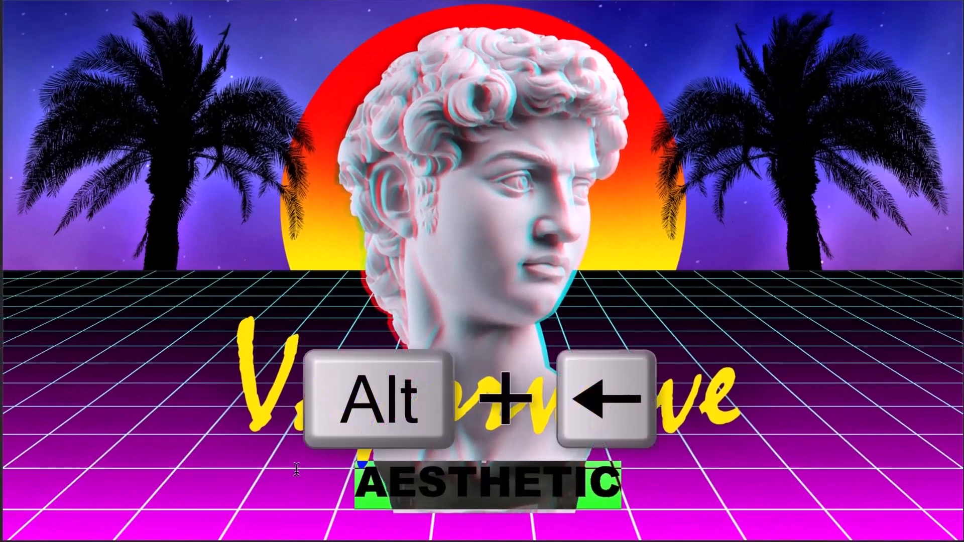
key("alt+Right")
key("alt+Right")
key("alt+Right")
key("alt+Right")
key("alt+Right")
key("alt+Right")
key("alt+Right")
key("alt+Right")
key("alt+Right")
key("alt+Right")
key("alt+Right")
key("alt+Right")
key("alt+Right")
key("alt+Right")
key("alt+Right")
key("alt+Right")
key("alt+Right")
key("alt+Right")
key("alt+Right")
key("alt+Right")
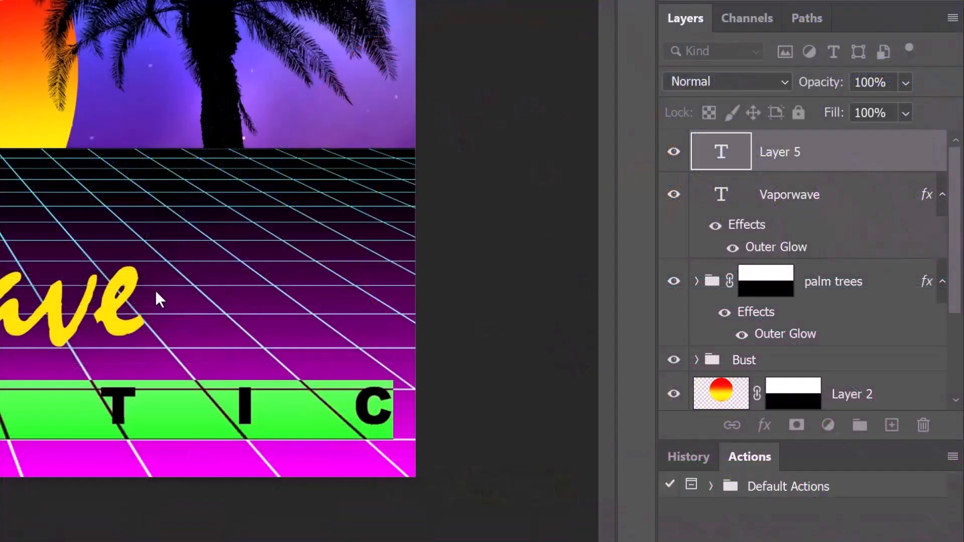
Set the AESTHETIC text layer's blend mode to Difference and nudge the text into position beneath "Vaporwave"
left_click(782, 80)
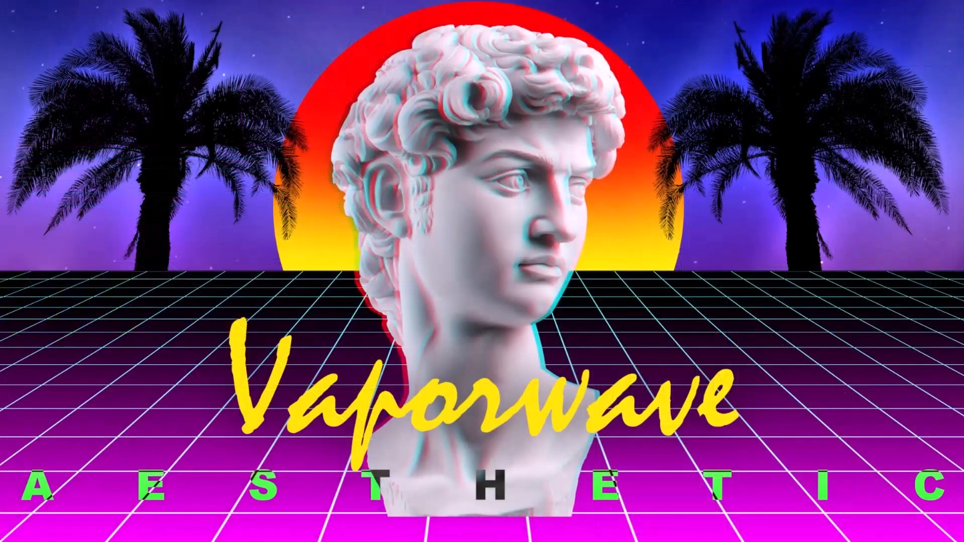
key("v")
left_click_drag(599, 493, 597, 497)
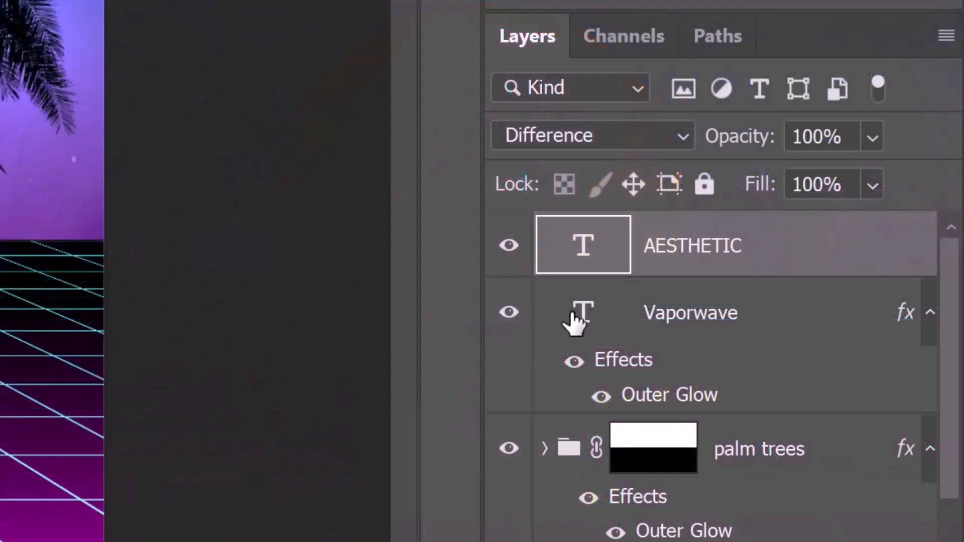
Centre the AESTHETIC and Vaporwave text layers horizontally on the whole canvas and clear the selection
left_click(580, 317, "shift")
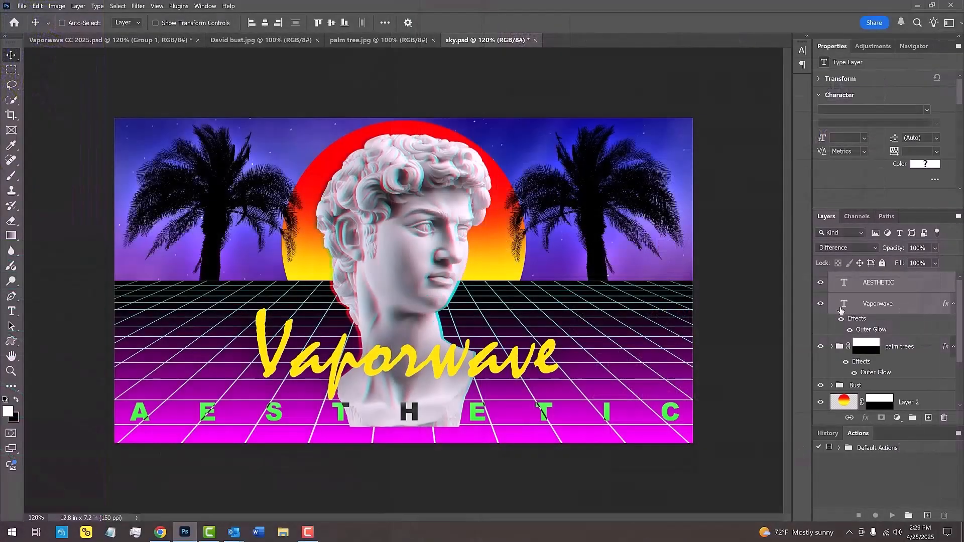
key("ctrl+a")
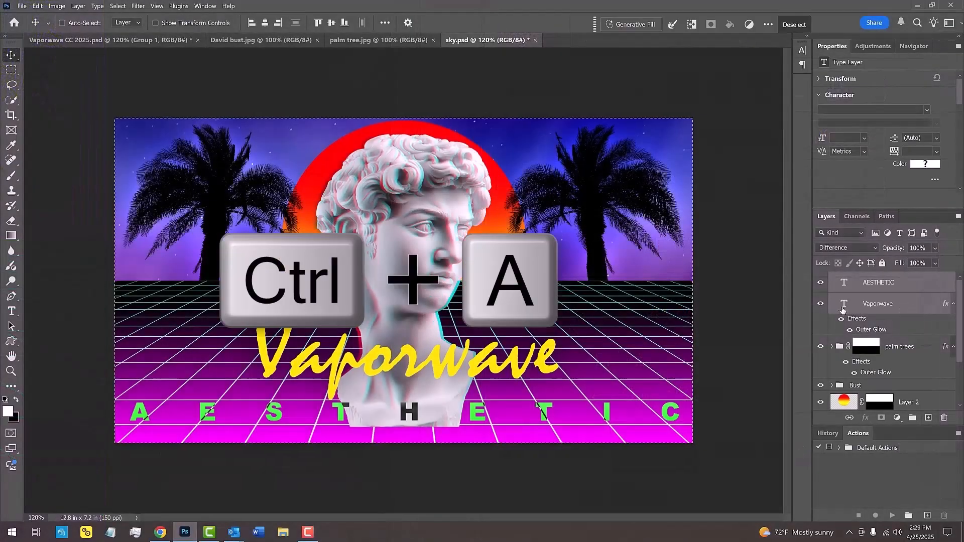
left_click(269, 20)
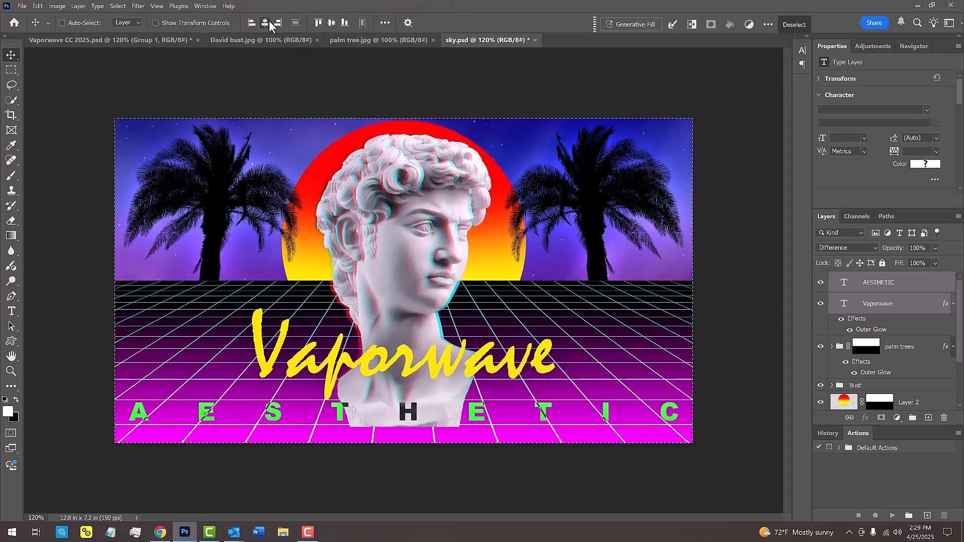
key("ctrl+d")
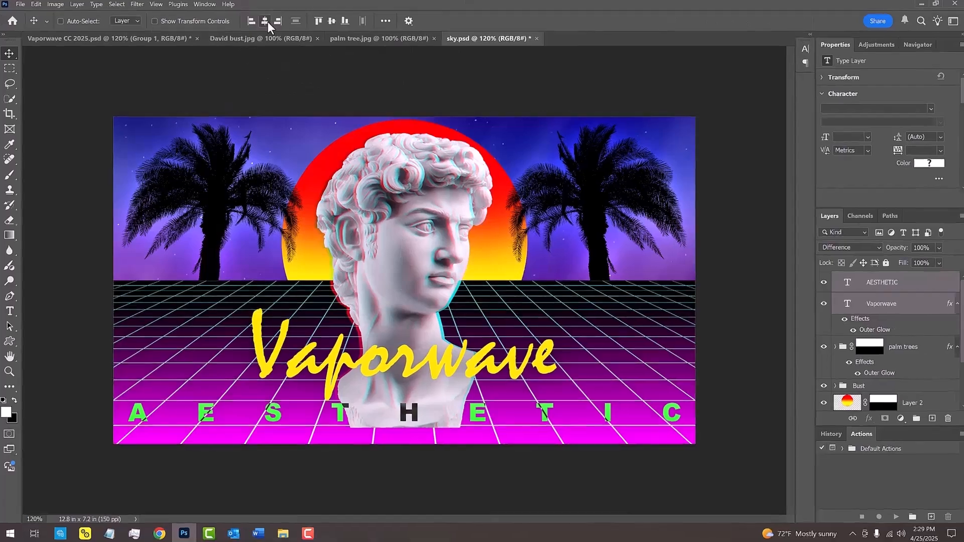